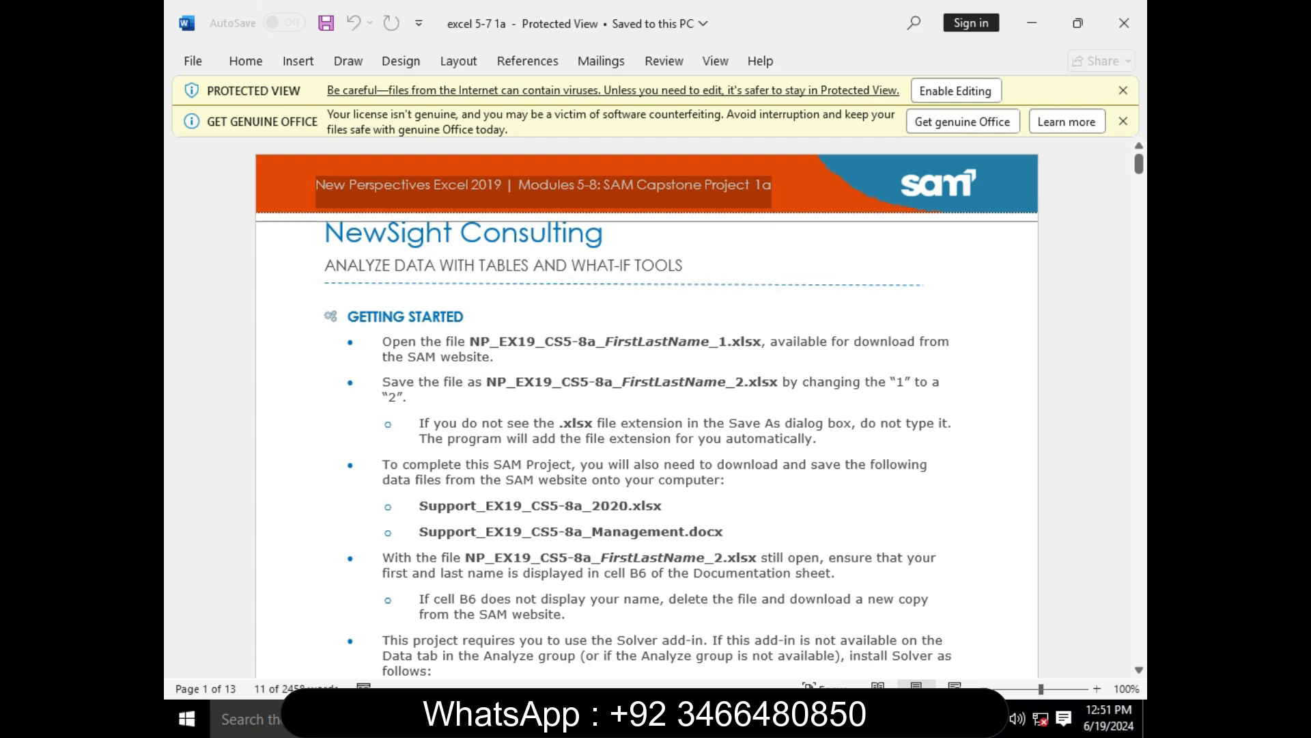
# Step: Read the title and the opening Getting Started instruction of the NewSight Consulting project document
pyautogui.moveTo(1139, 164); pyautogui.dragTo(1139, 164)
pyautogui.moveTo(601, 202); pyautogui.dragTo(614, 237)
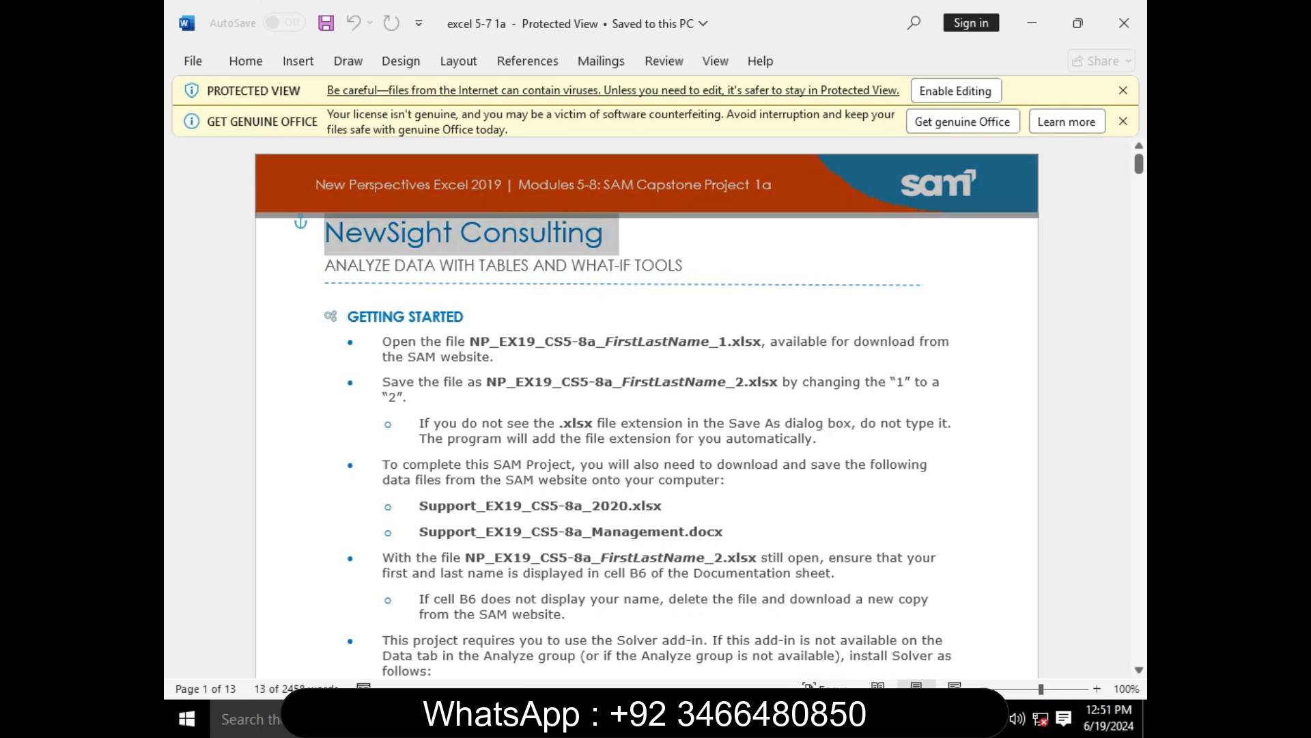
pyautogui.moveTo(349, 316); pyautogui.dragTo(470, 316)
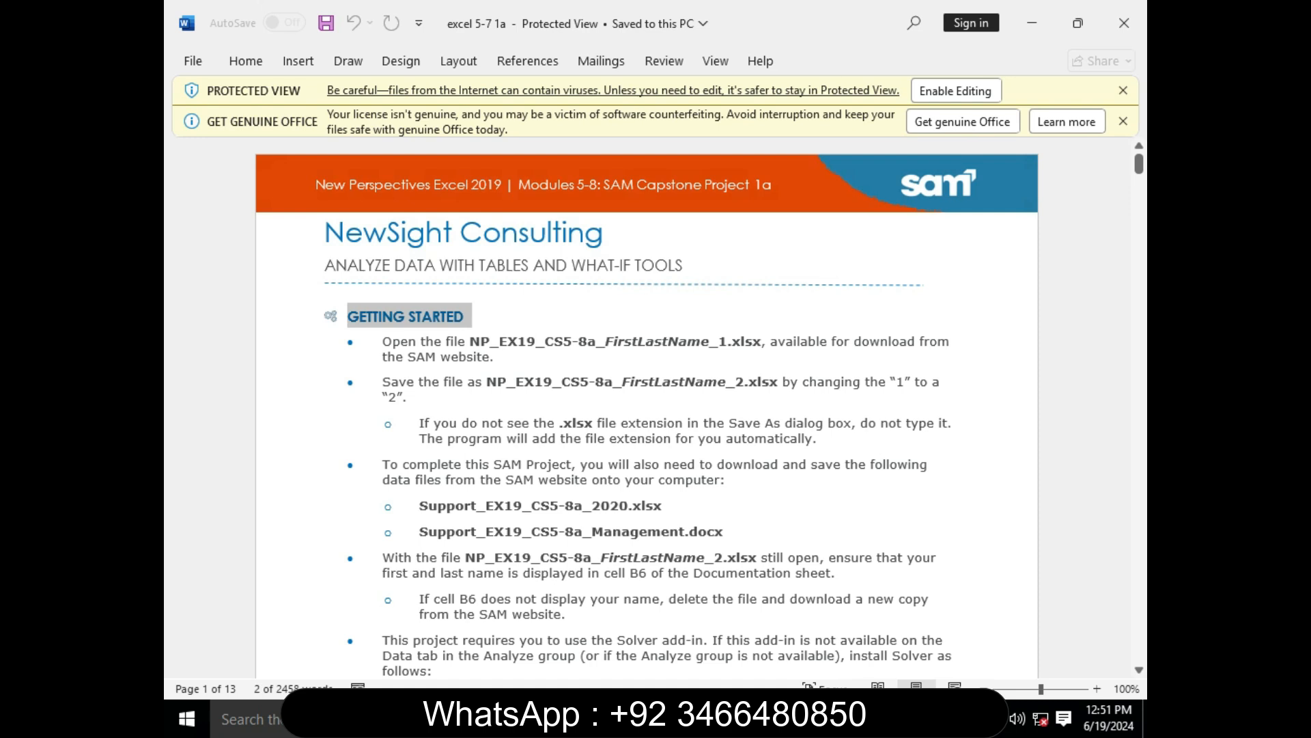
pyautogui.moveTo(382, 341); pyautogui.dragTo(490, 356)
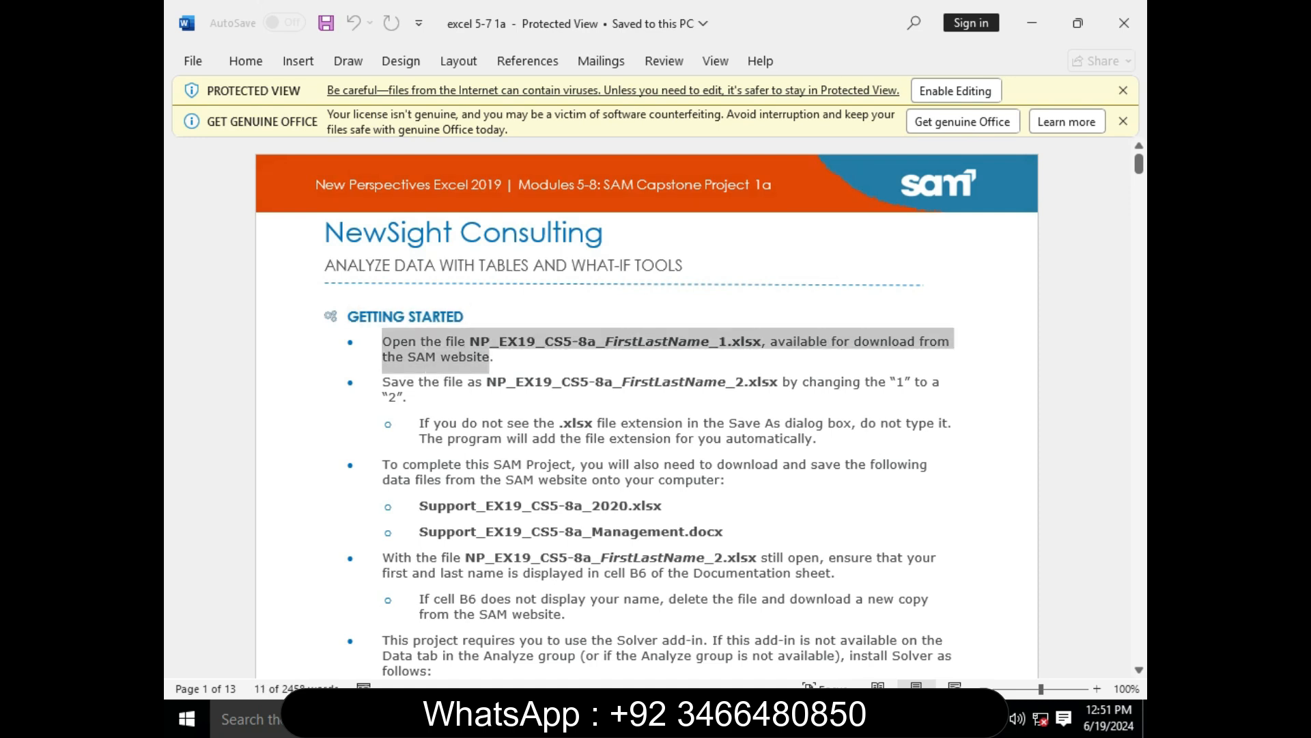
# Step: Switch to the Excel workbook and review the U.S., Canada, Mexico and All Locations worksheets
pyautogui.click(851, 719)
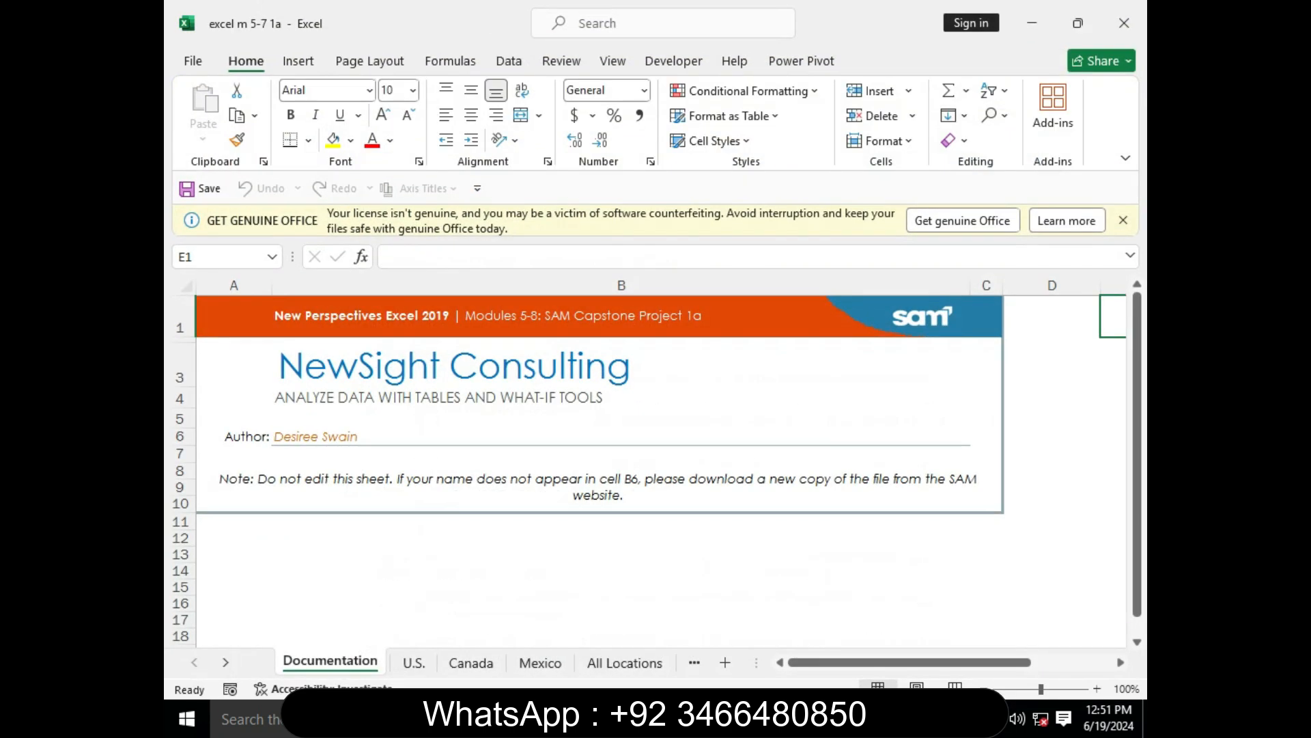
pyautogui.click(414, 663)
pyautogui.click(471, 663)
pyautogui.click(540, 663)
pyautogui.click(625, 662)
pyautogui.moveTo(775, 718)
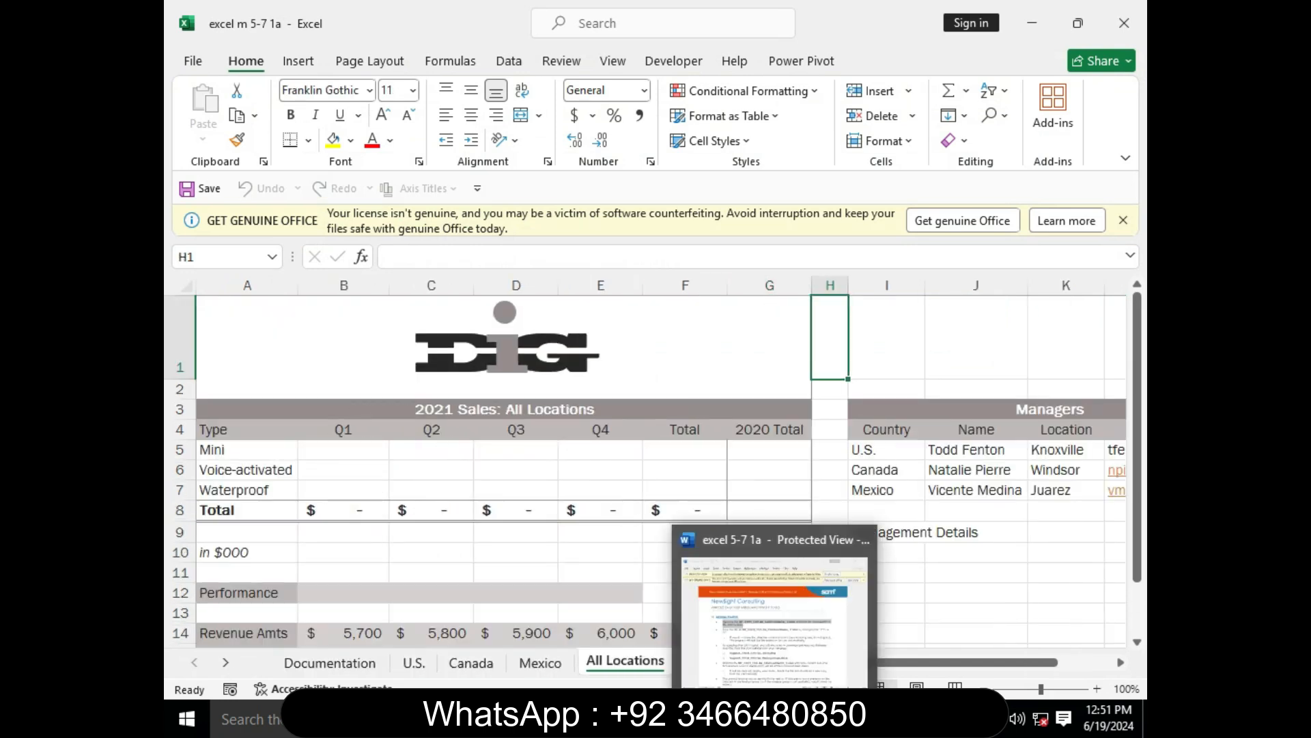
# Step: Read the Word document's Project Steps through instruction 1a on grouping worksheets, and return to the Excel workbook
pyautogui.click(774, 620)
pyautogui.moveTo(1139, 164); pyautogui.dragTo(1139, 180)
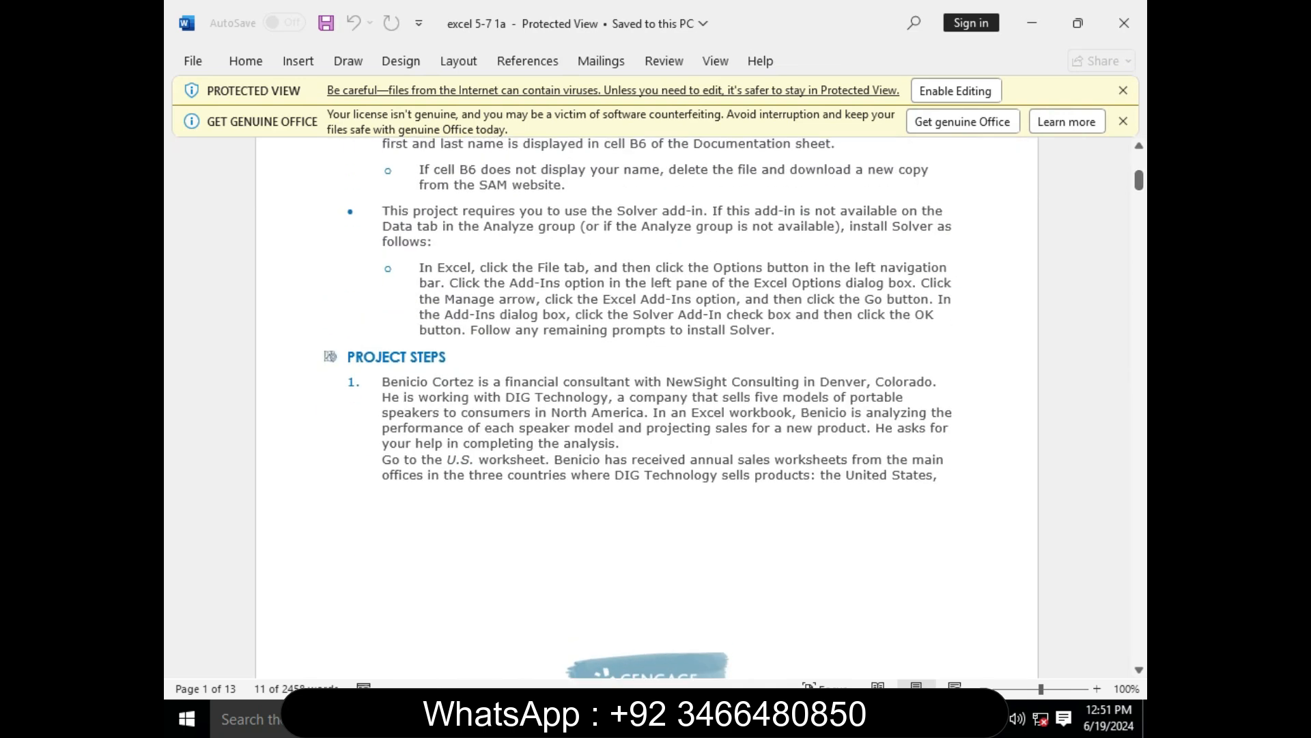
pyautogui.moveTo(446, 357); pyautogui.dragTo(348, 357)
pyautogui.moveTo(1140, 180); pyautogui.dragTo(1139, 186)
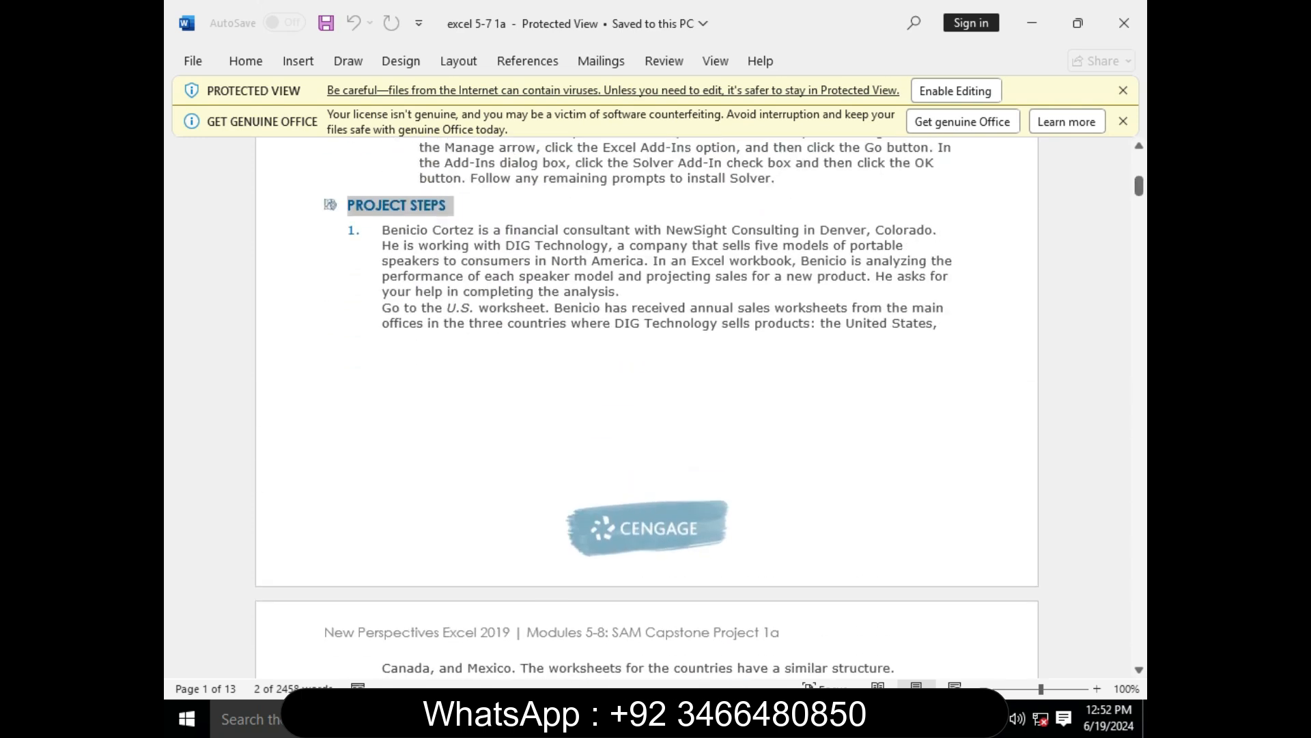
pyautogui.moveTo(382, 229); pyautogui.dragTo(459, 308)
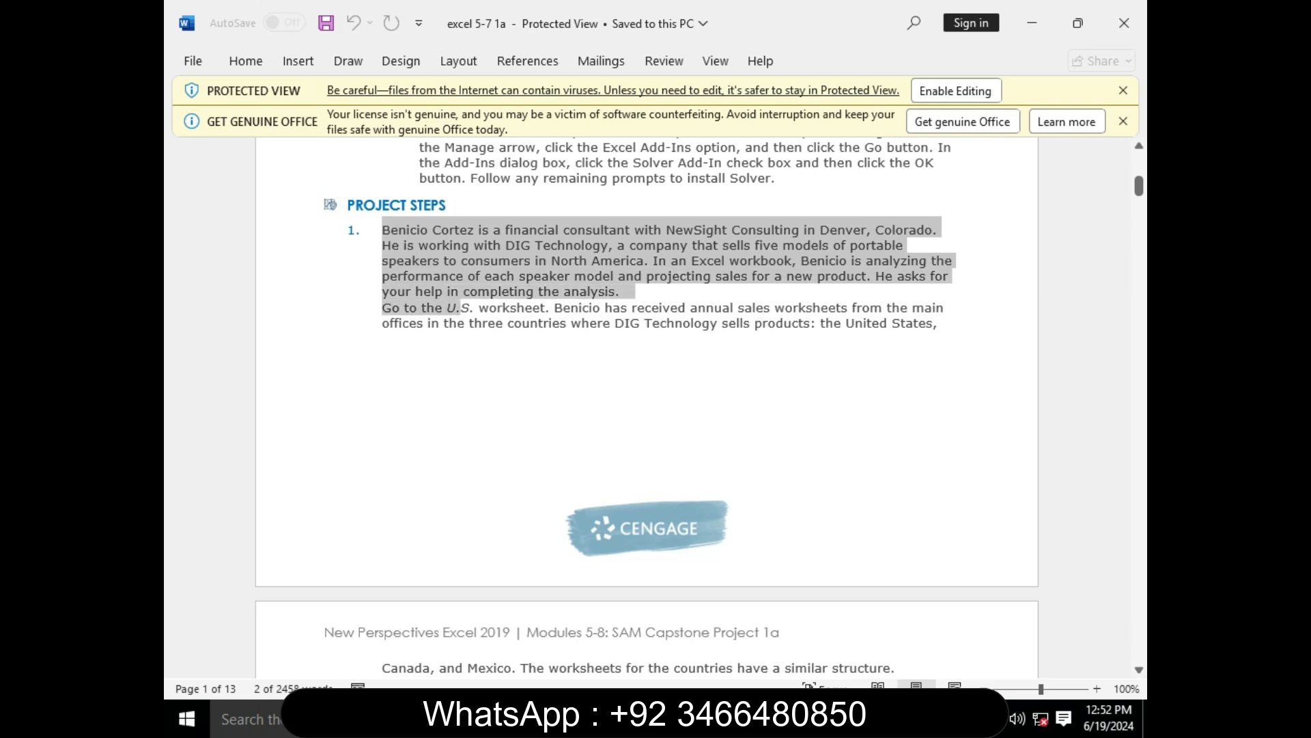
pyautogui.moveTo(459, 308); pyautogui.dragTo(933, 323)
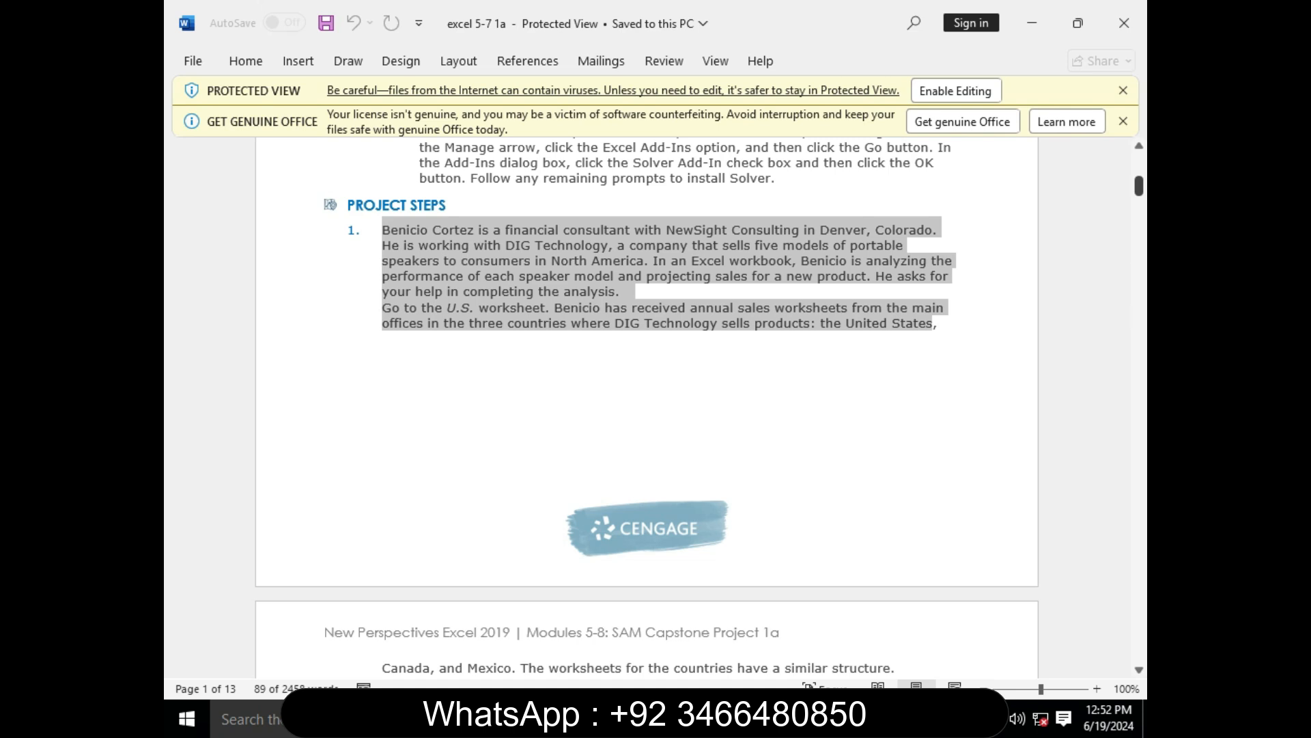
pyautogui.moveTo(1138, 186); pyautogui.dragTo(1138, 207)
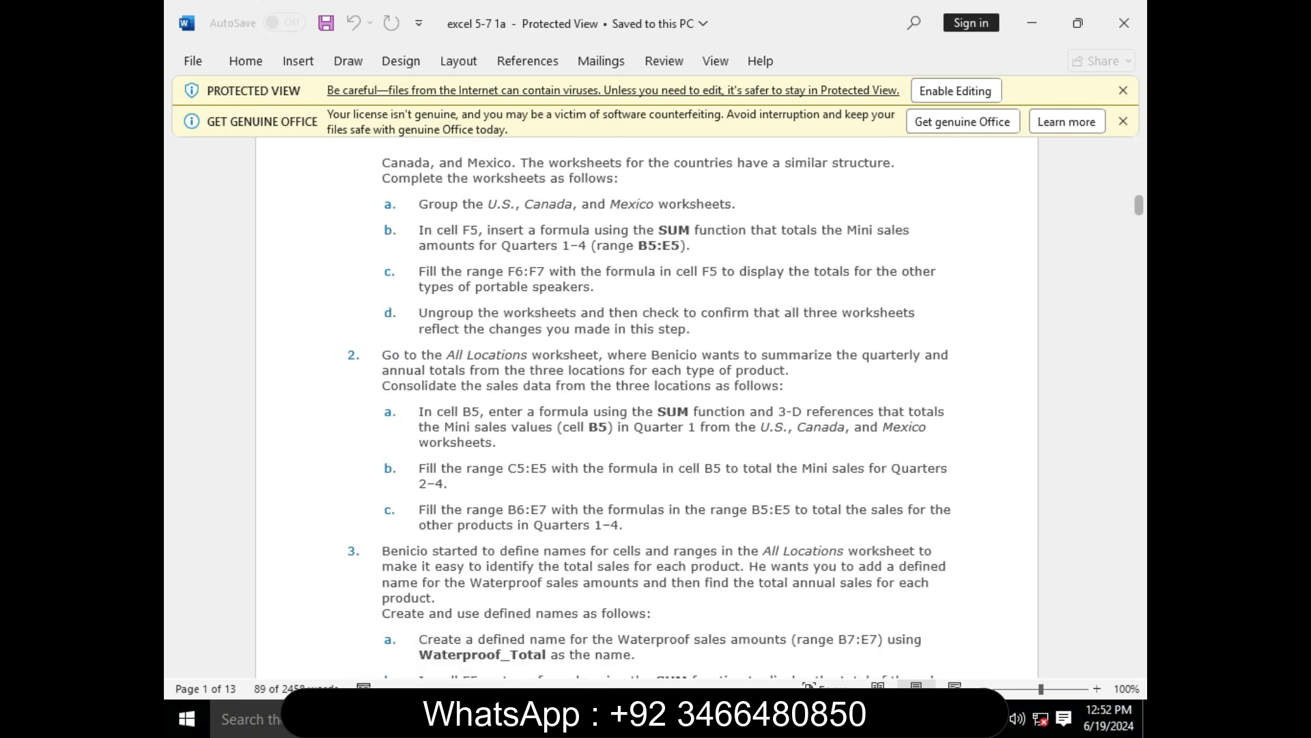
pyautogui.moveTo(382, 163); pyautogui.dragTo(627, 178)
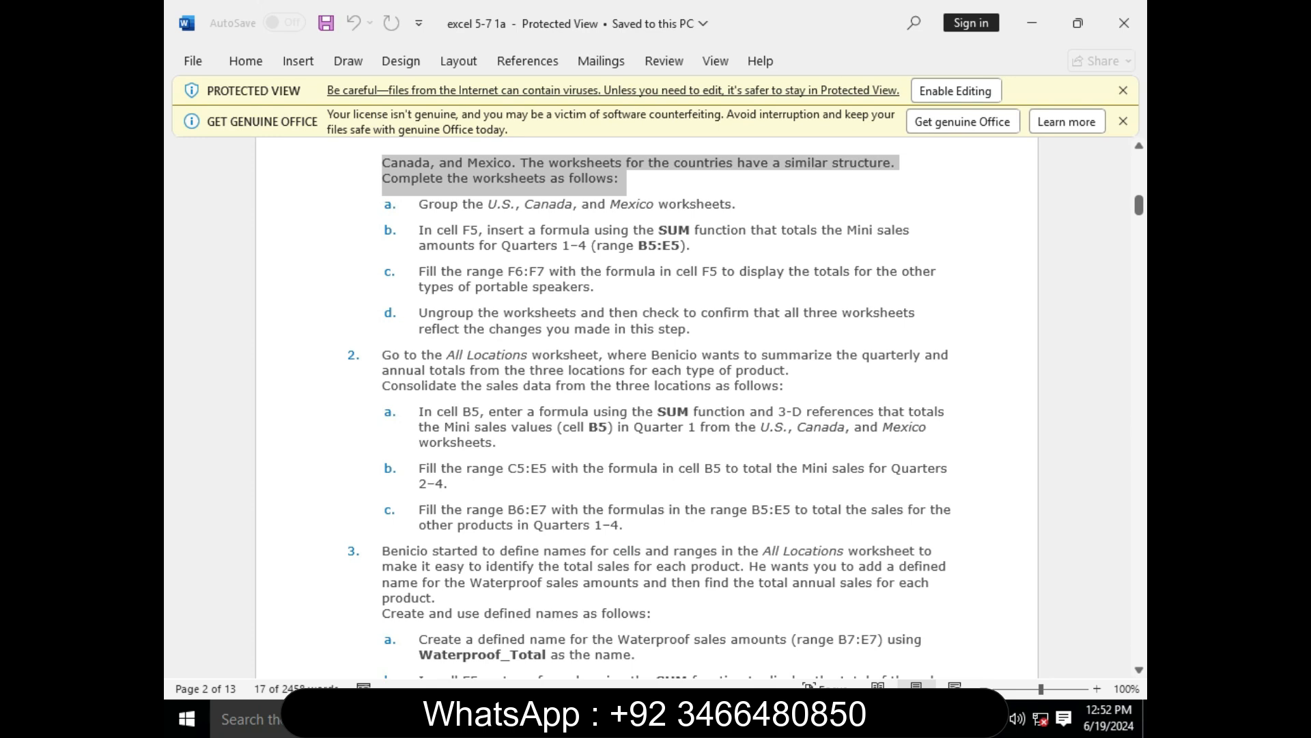
pyautogui.moveTo(418, 204); pyautogui.dragTo(732, 204)
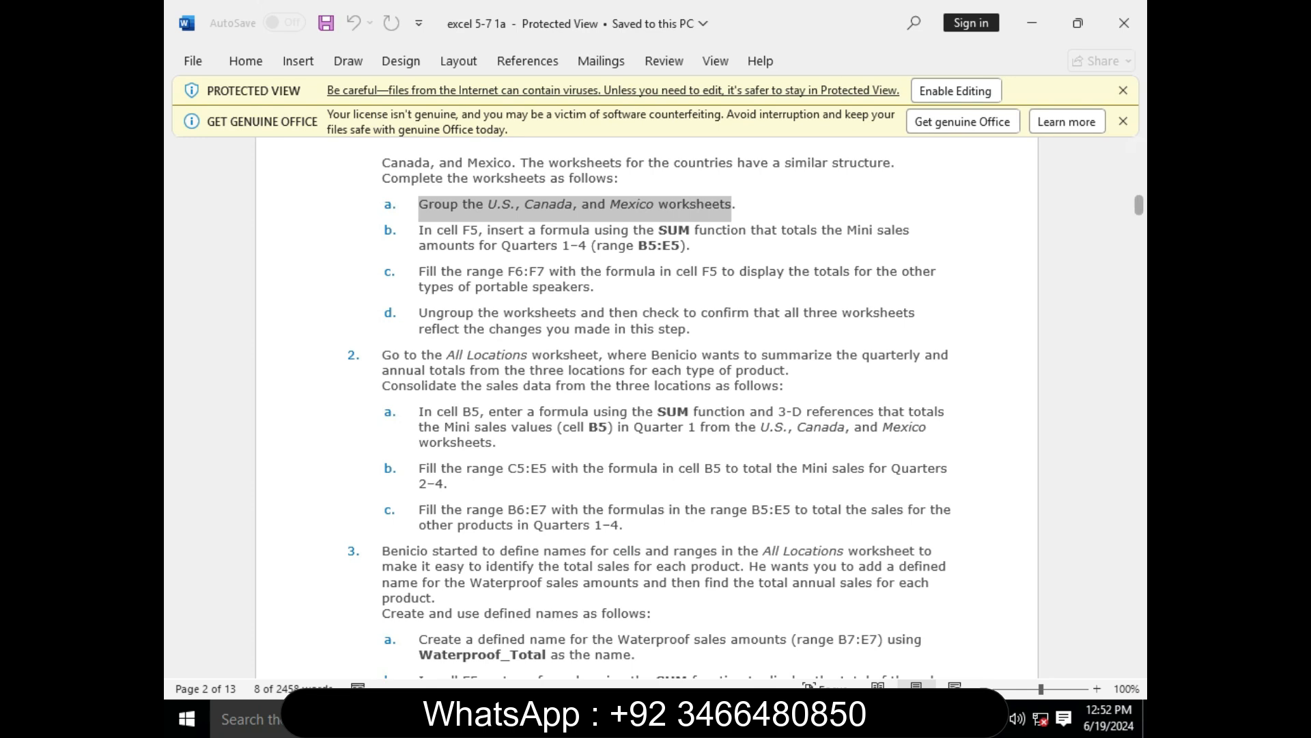
pyautogui.click(850, 719)
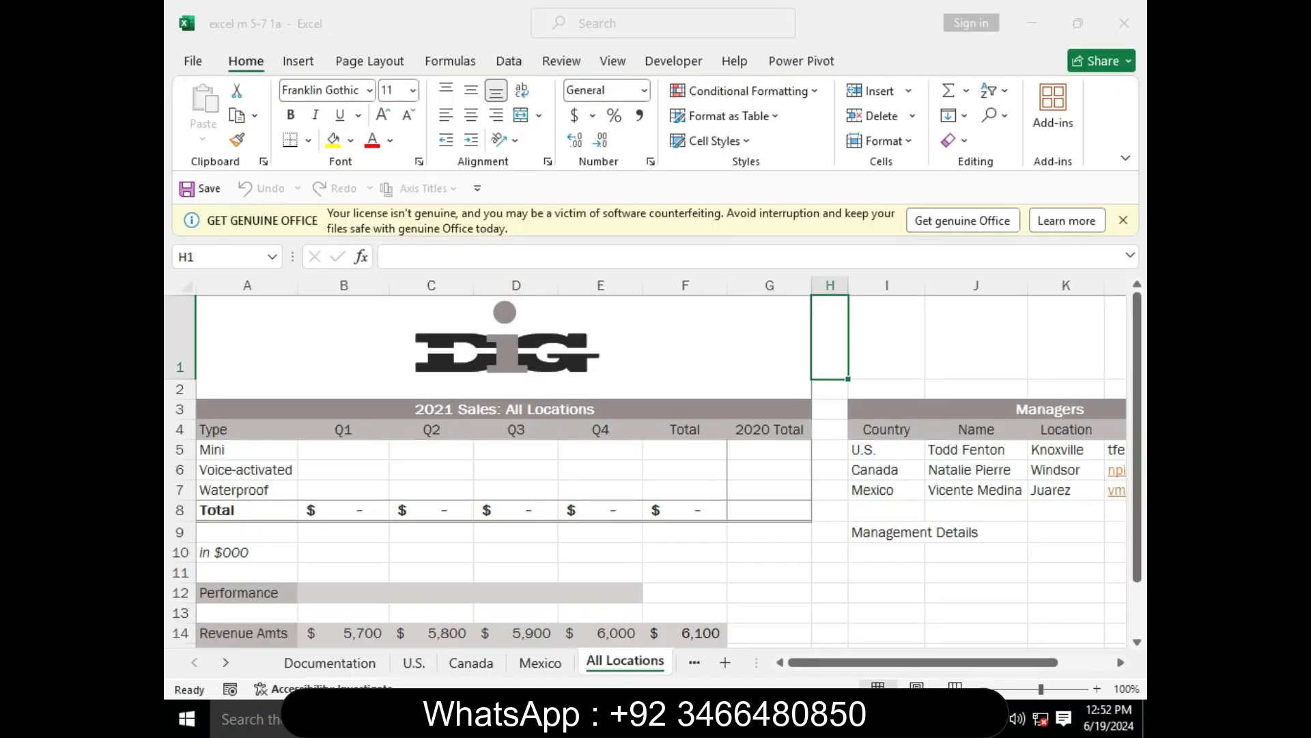
pyautogui.click(472, 663)
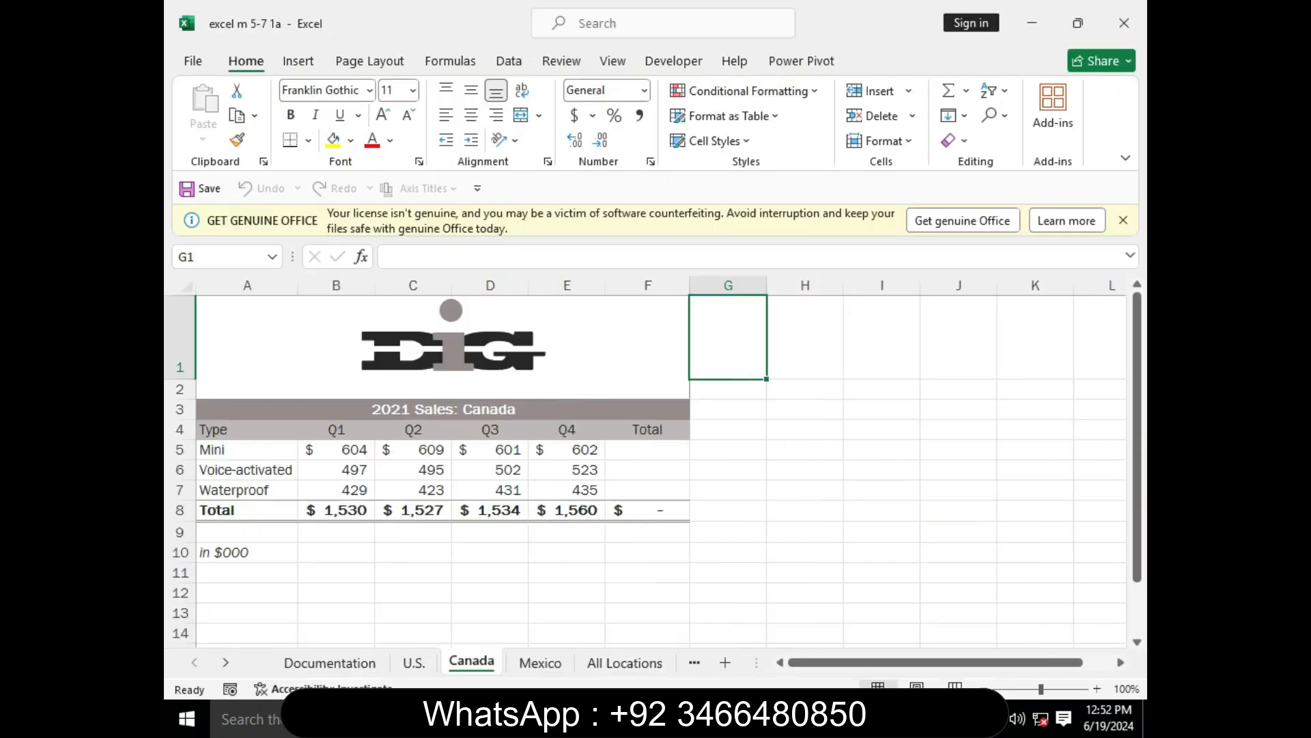
pyautogui.hotkey('ctrl', 'shift', 'pagedown')
pyautogui.hotkey('ctrl', 'shift', 'pagedown')
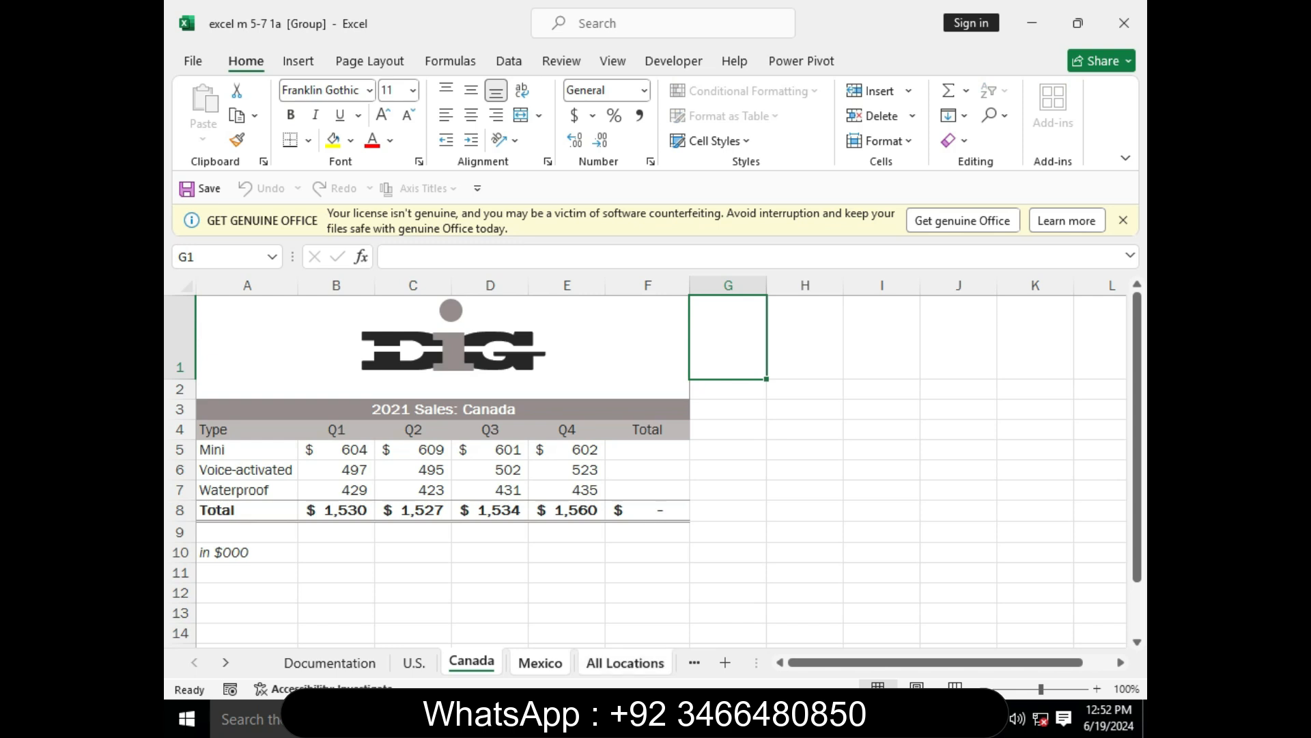
pyautogui.click(776, 718)
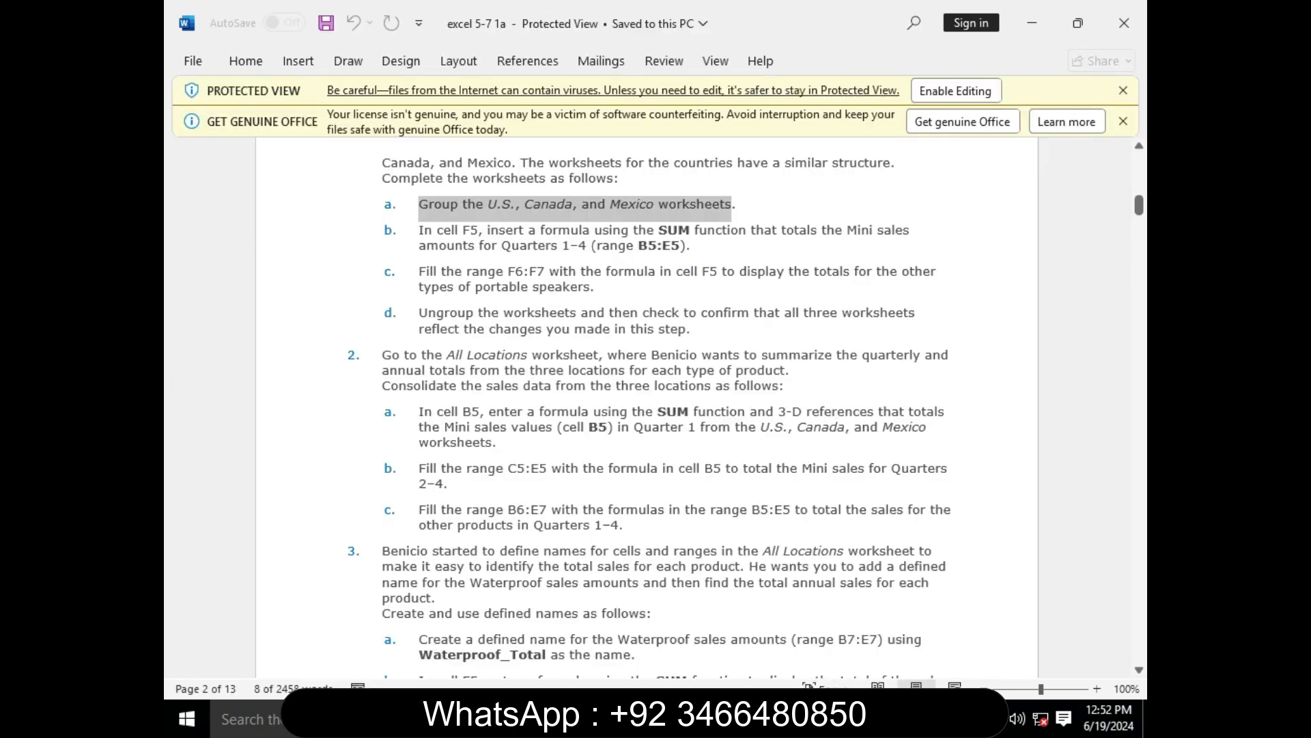
pyautogui.click(851, 718)
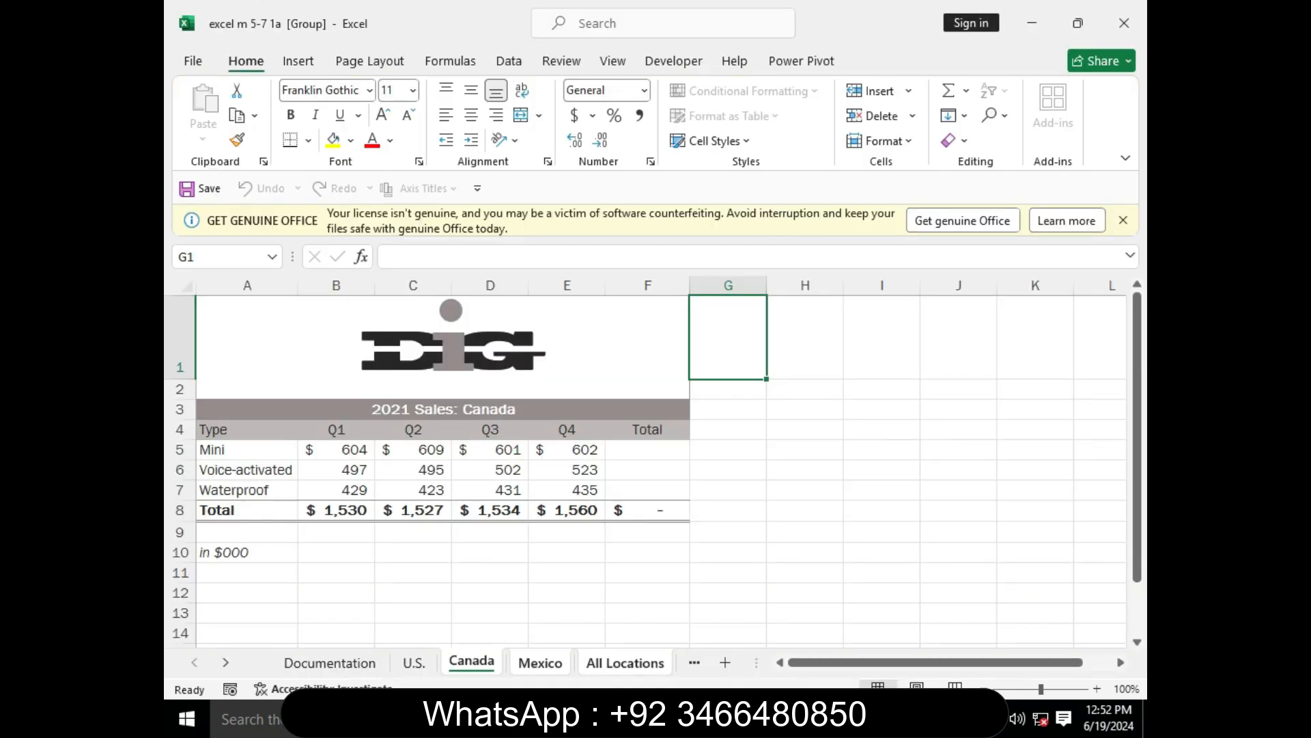
pyautogui.click(625, 662)
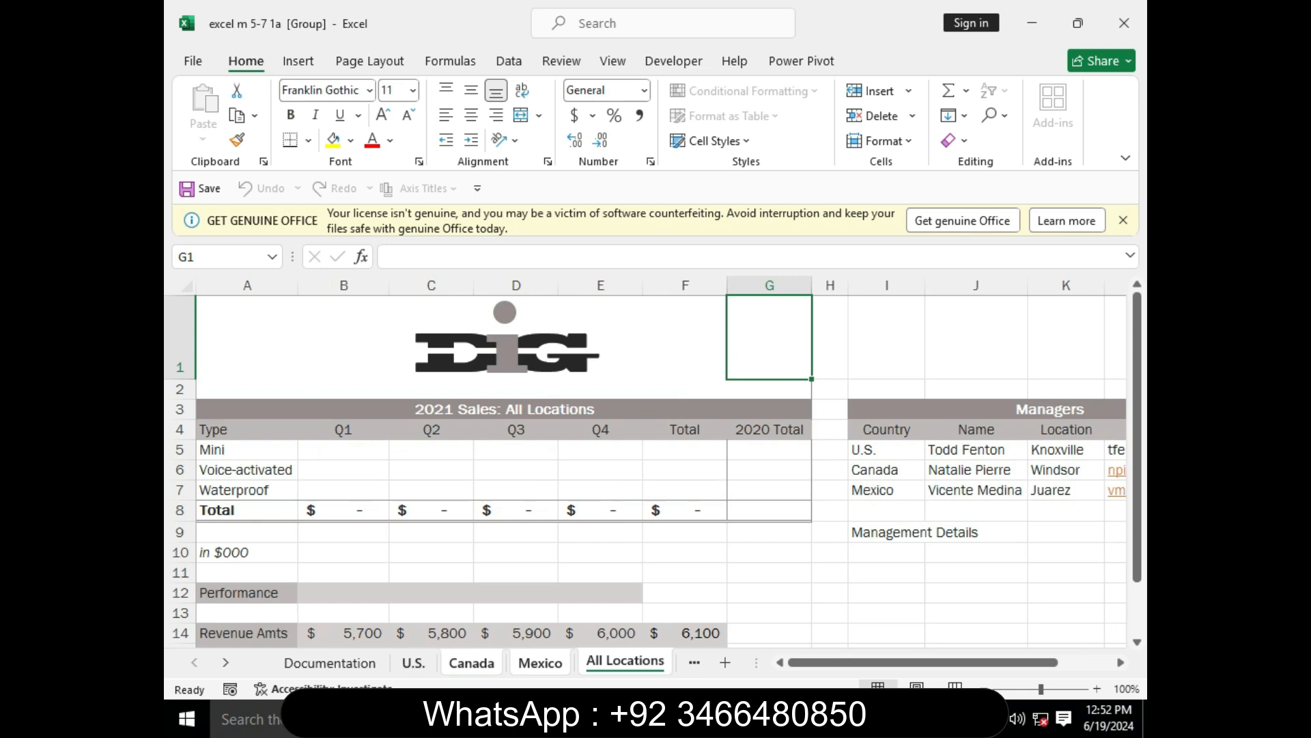
# Step: Group the Documentation, U.S., Canada and Mexico worksheets, with the U.S. worksheet active
pyautogui.click(330, 663)
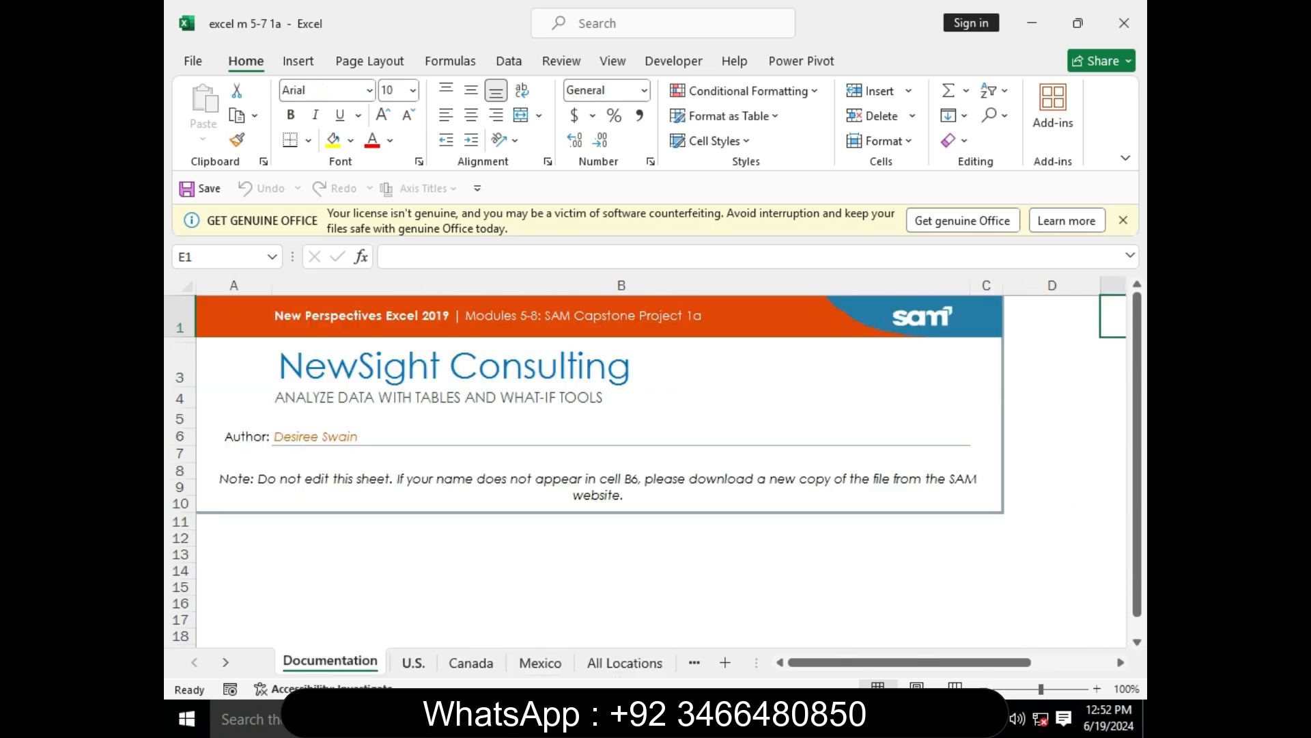
pyautogui.keyDown('ctrl'); pyautogui.click(413, 662); pyautogui.keyUp('ctrl')
pyautogui.keyDown('ctrl'); pyautogui.click(471, 663); pyautogui.keyUp('ctrl')
pyautogui.keyDown('ctrl'); pyautogui.click(541, 663); pyautogui.keyUp('ctrl')
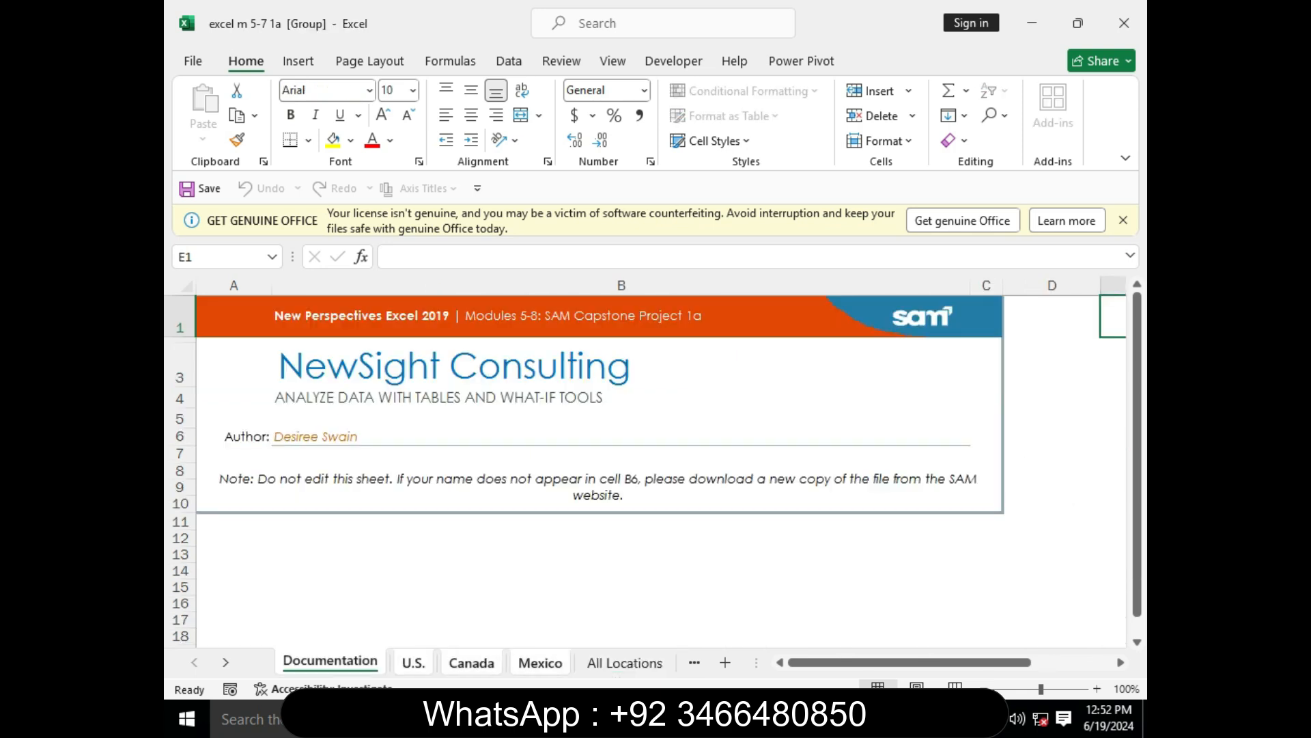
pyautogui.click(412, 663)
pyautogui.rightClick(412, 663)
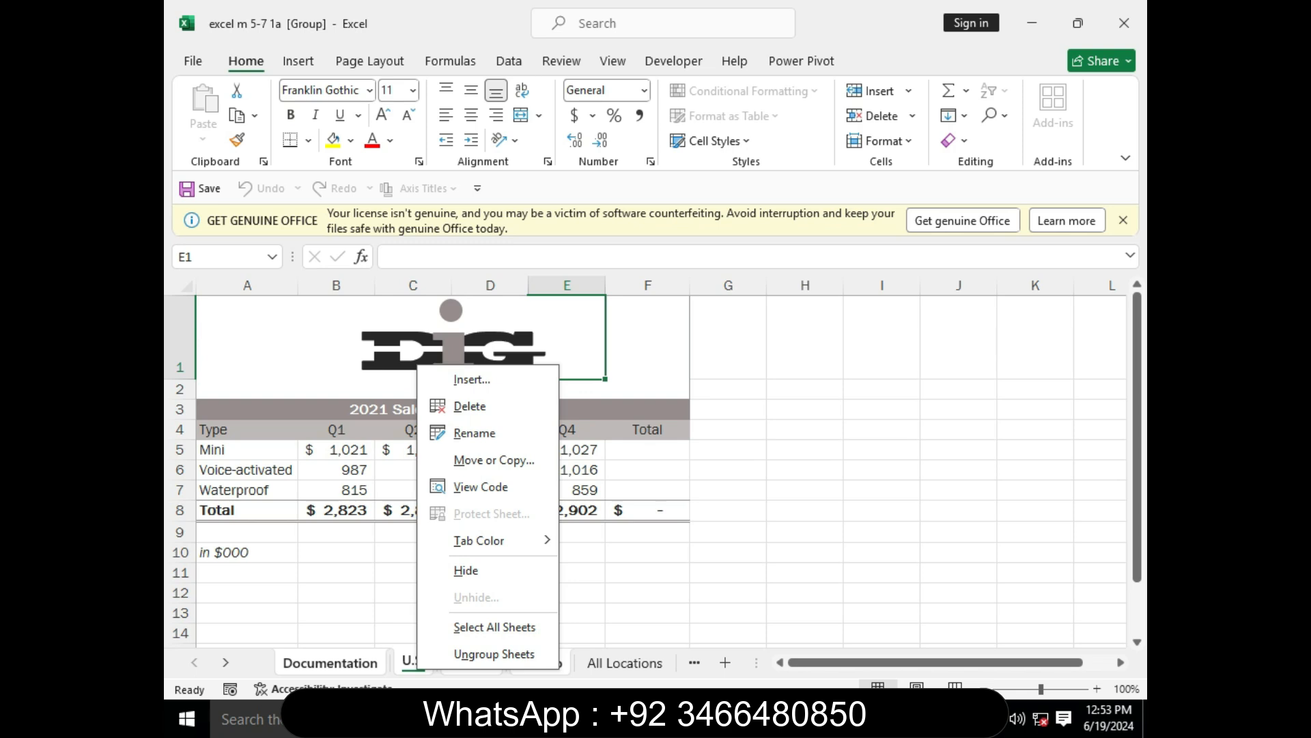
pyautogui.click(494, 653)
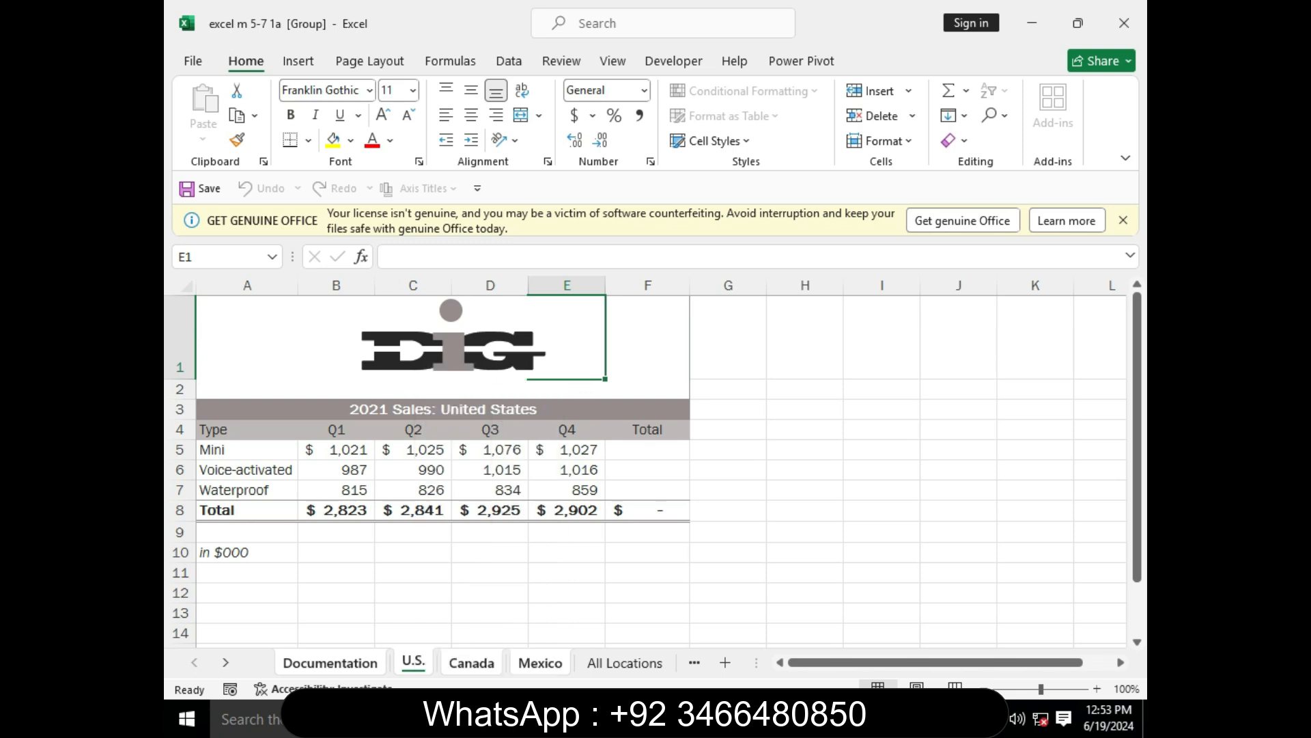
# Step: Check instruction 1b in the Word document and enter =SUM(B5:E7) in cell F5 of the grouped Excel worksheets
pyautogui.click(776, 719)
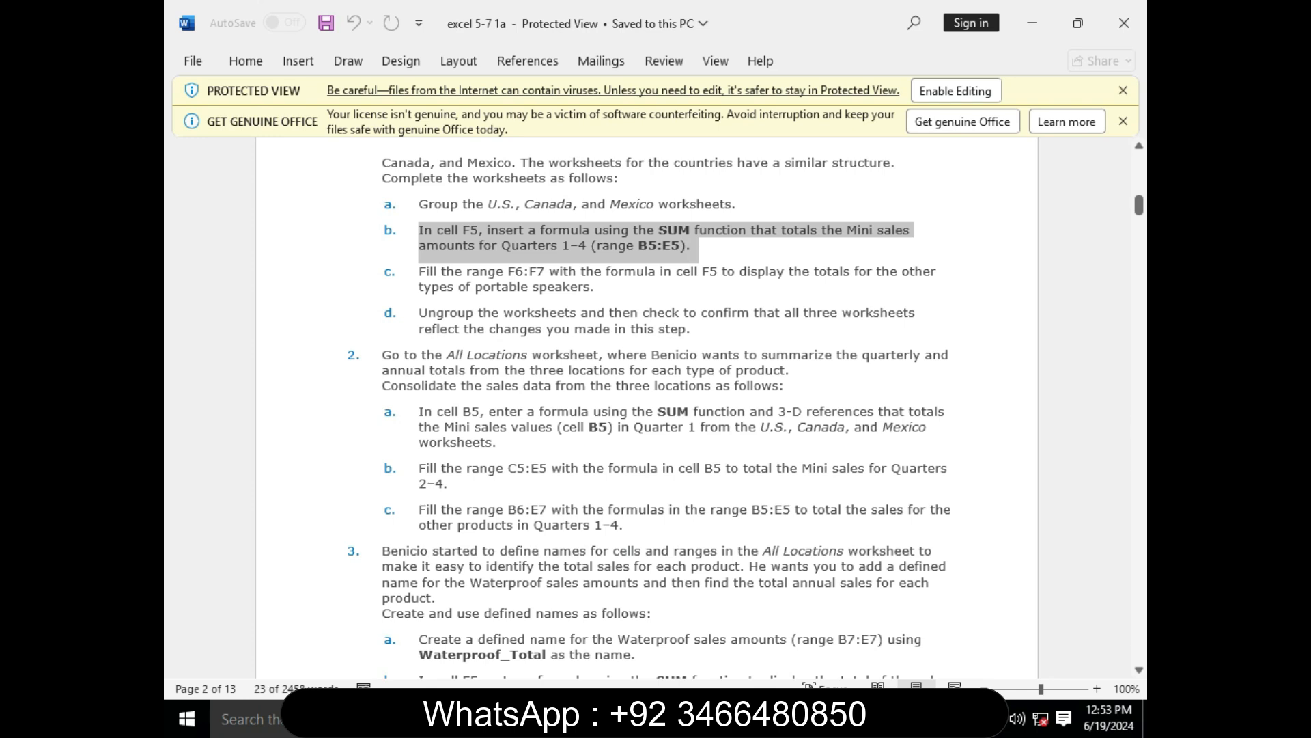
pyautogui.moveTo(849, 719)
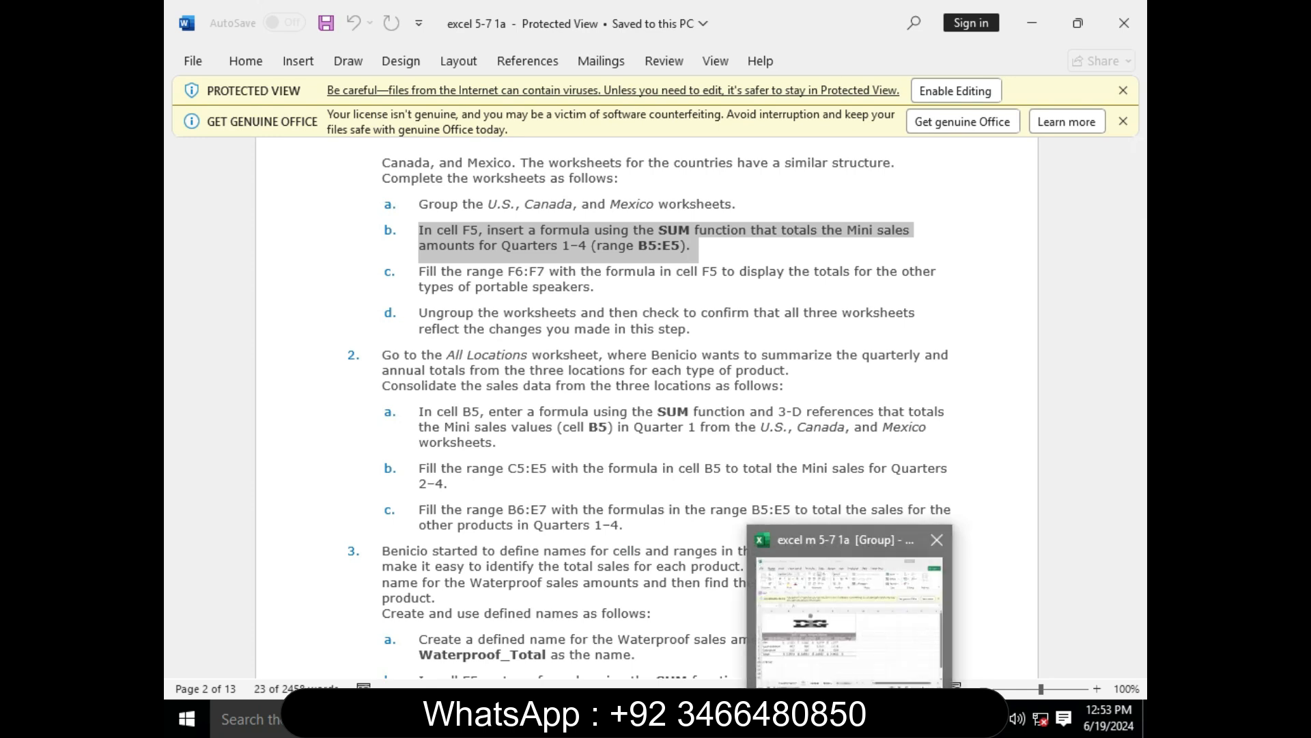
pyautogui.click(849, 614)
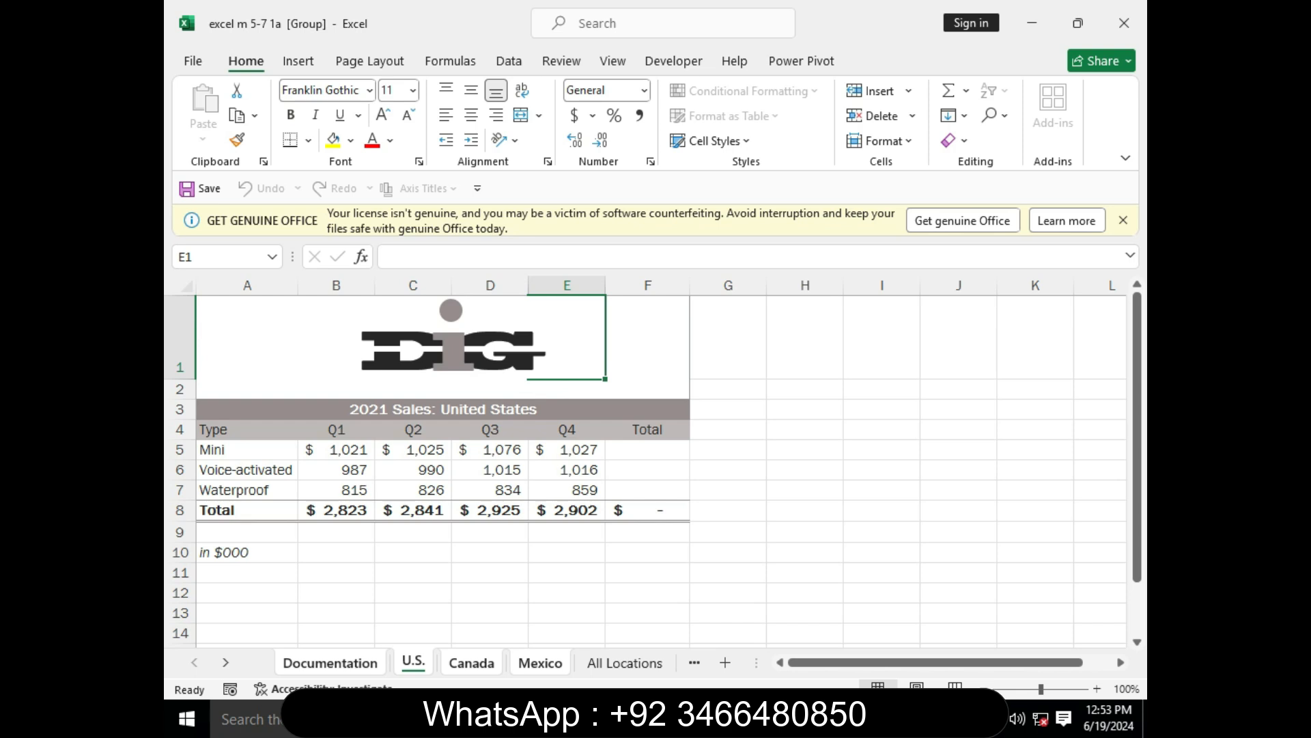
pyautogui.click(647, 449)
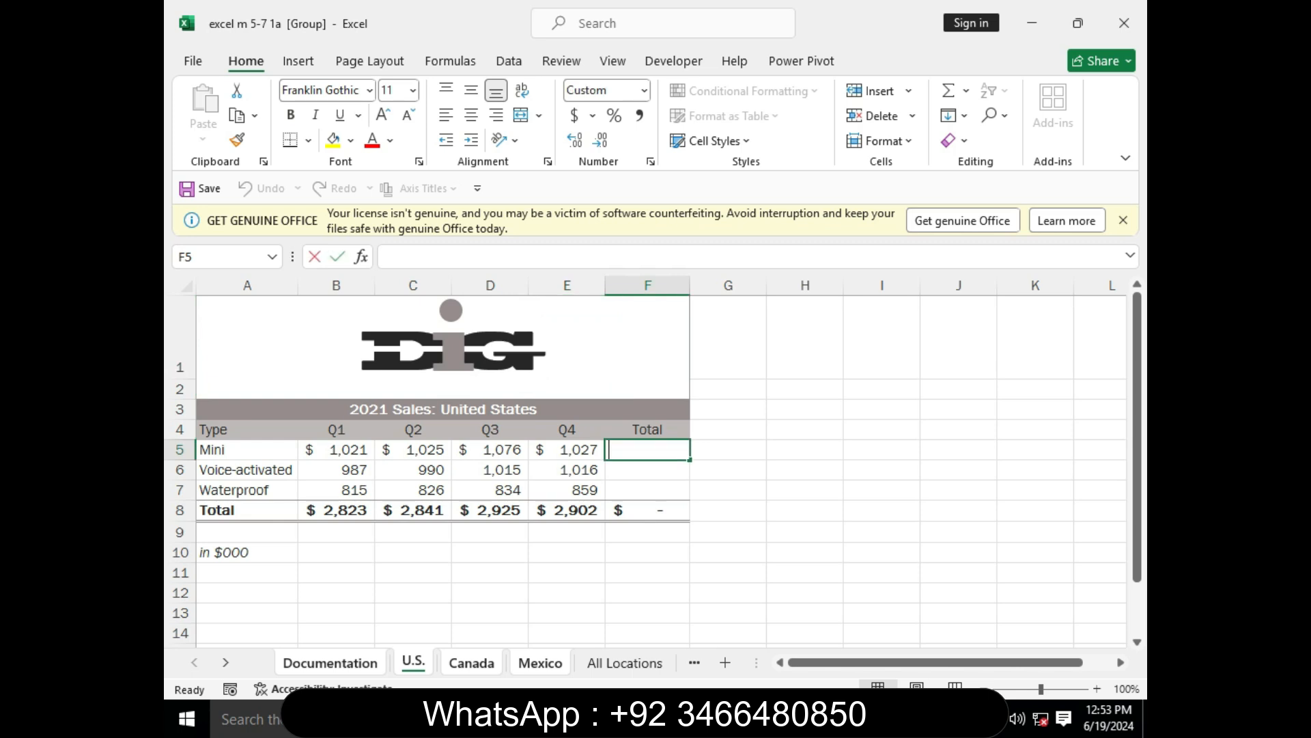
pyautogui.write('=sum')
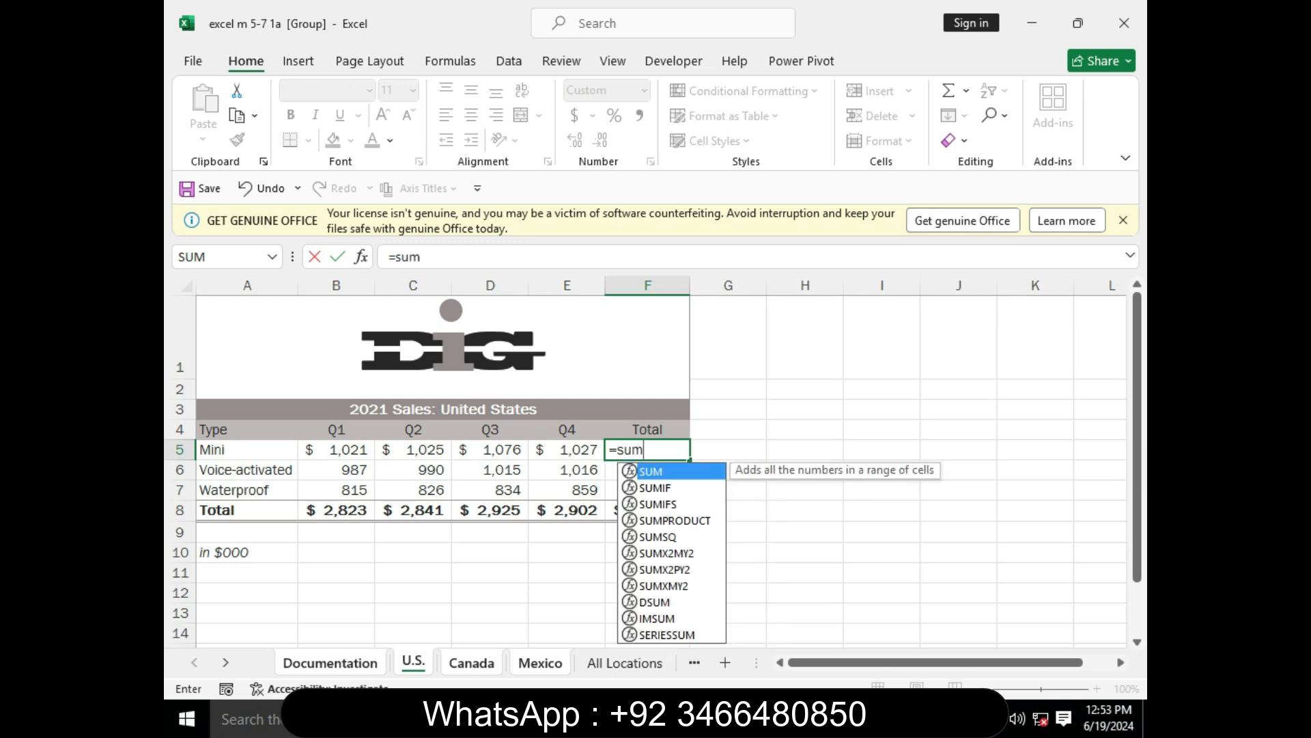
pyautogui.press('Tab')
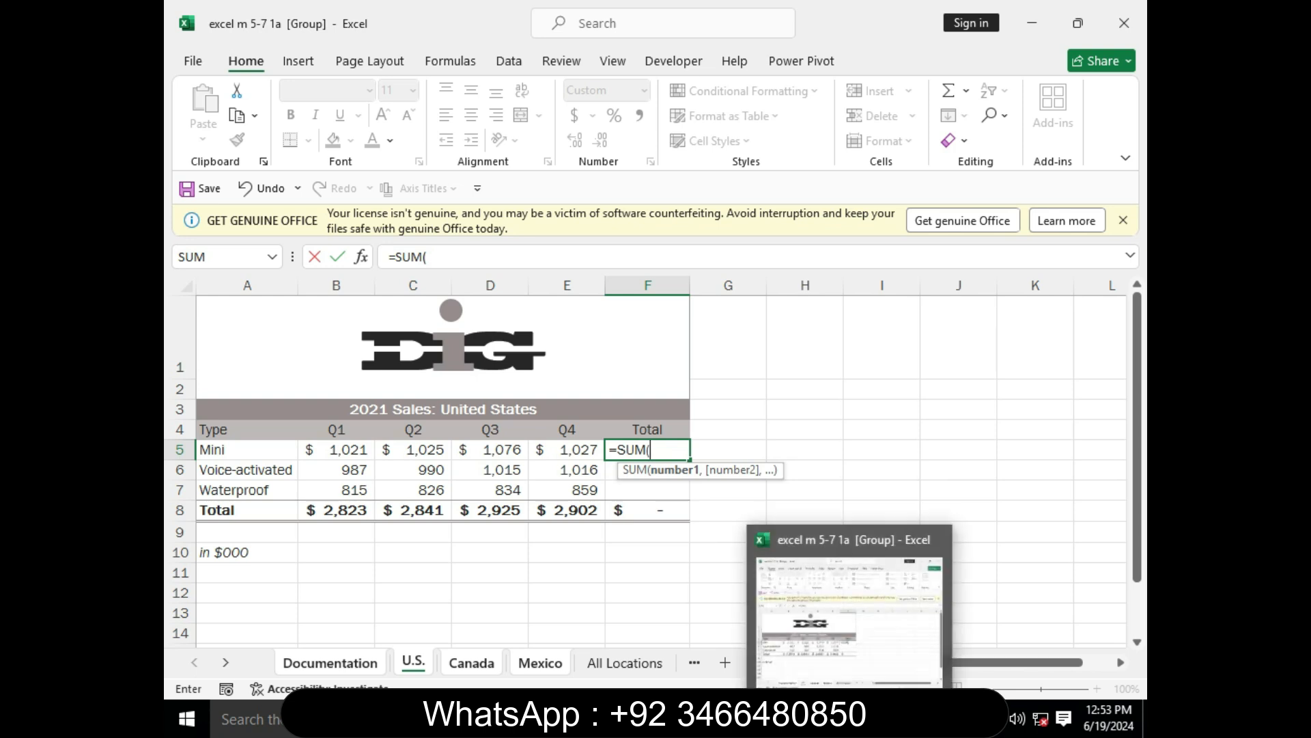
pyautogui.click(795, 719)
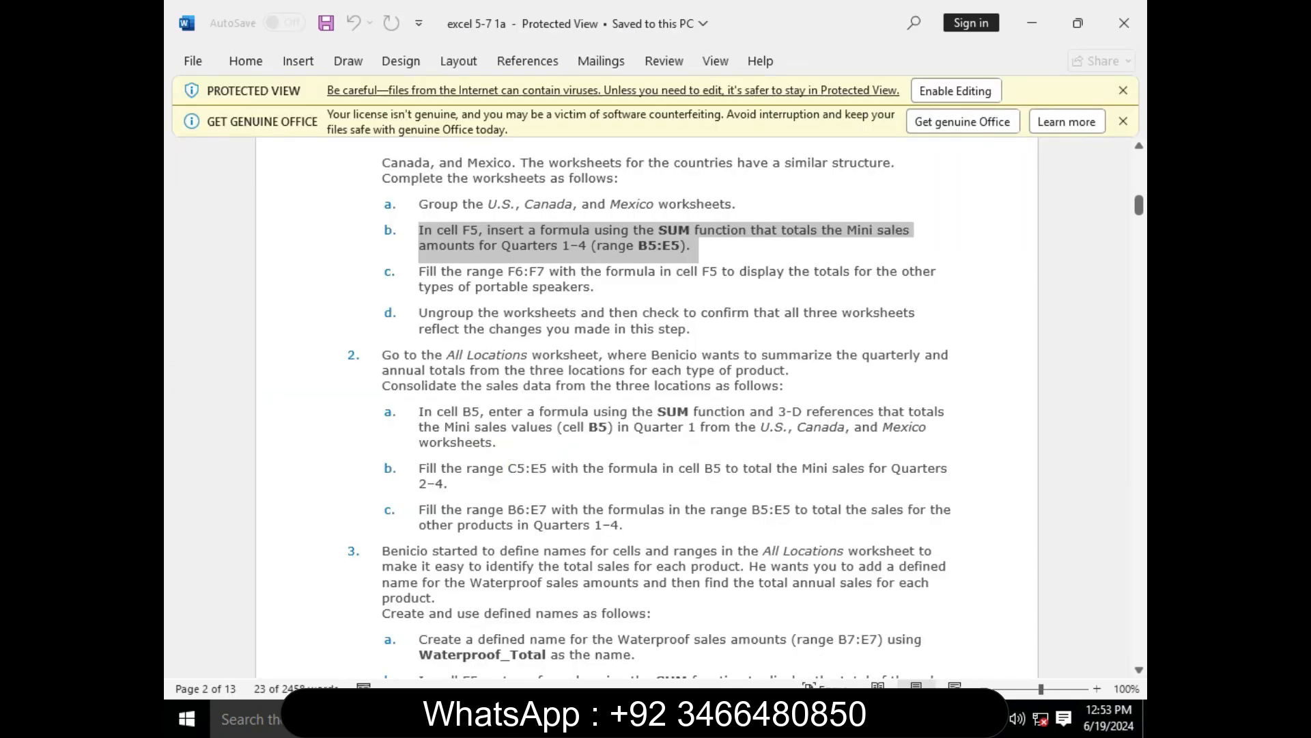
pyautogui.moveTo(774, 718)
pyautogui.click(851, 719)
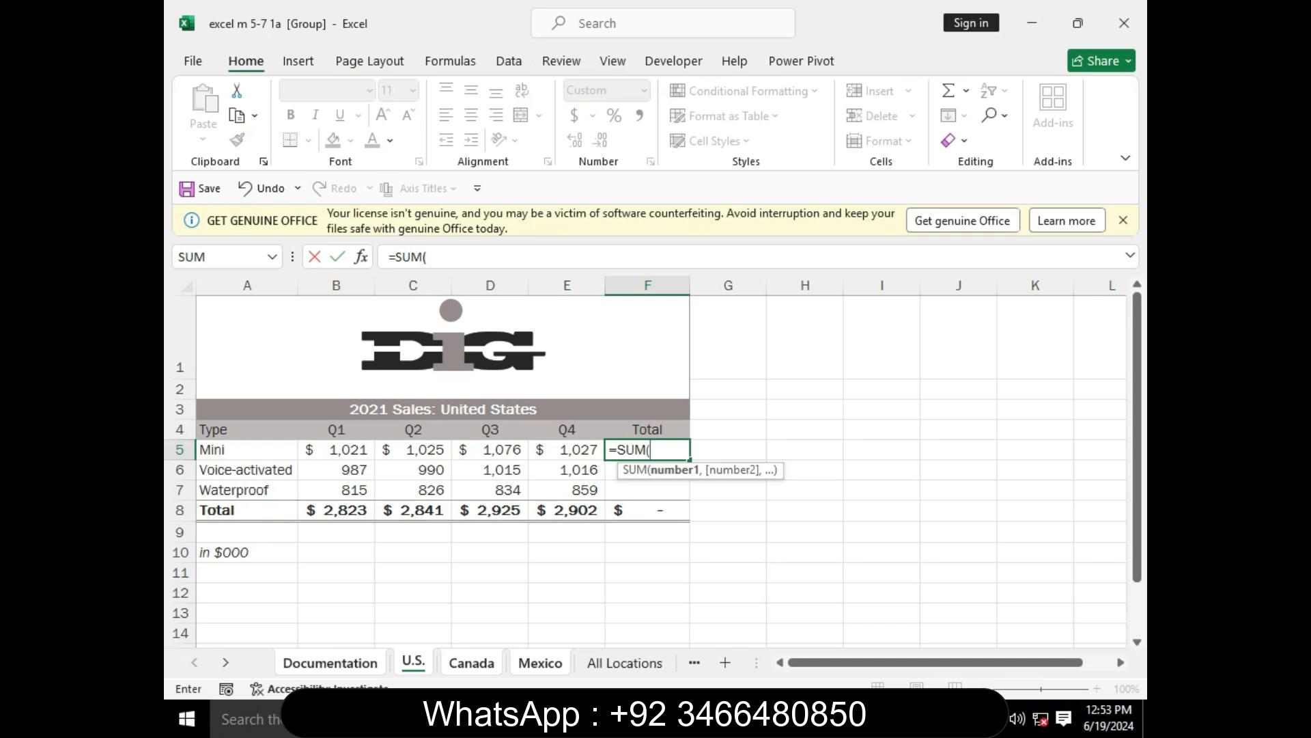
pyautogui.moveTo(328, 449); pyautogui.dragTo(582, 490)
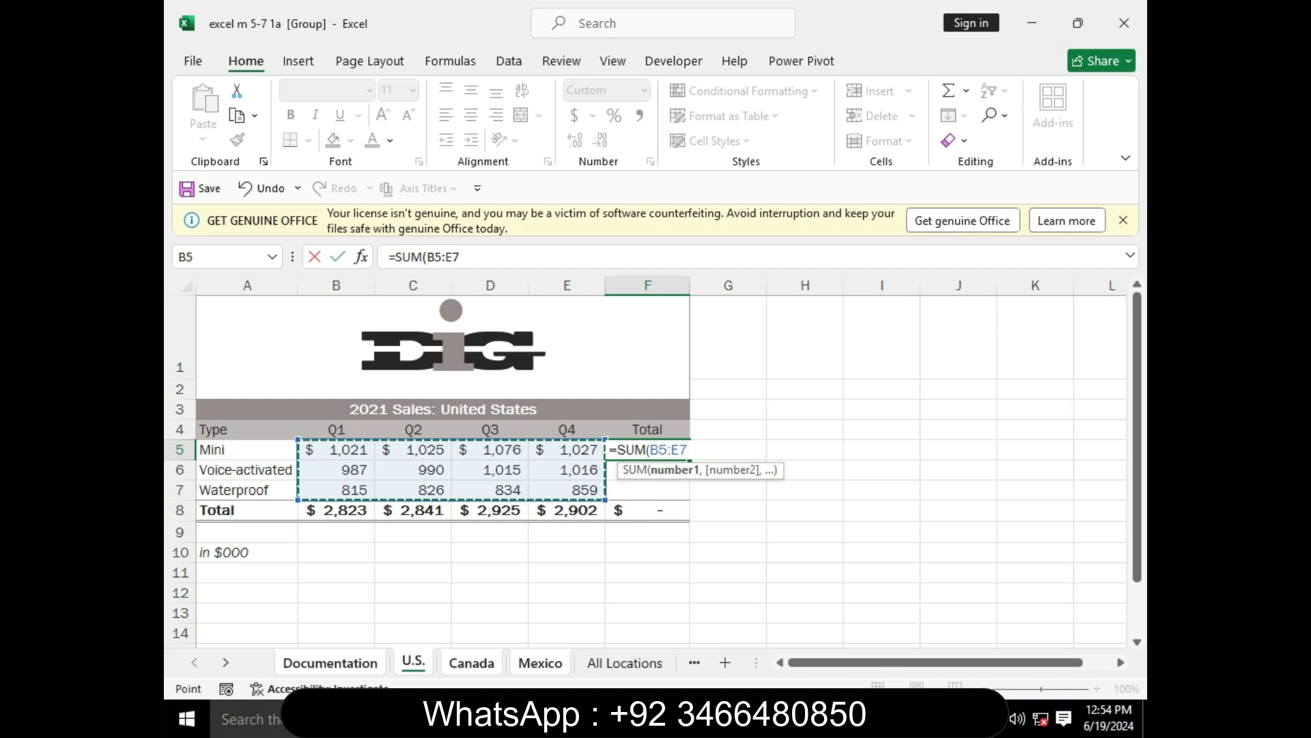
pyautogui.press('Return')
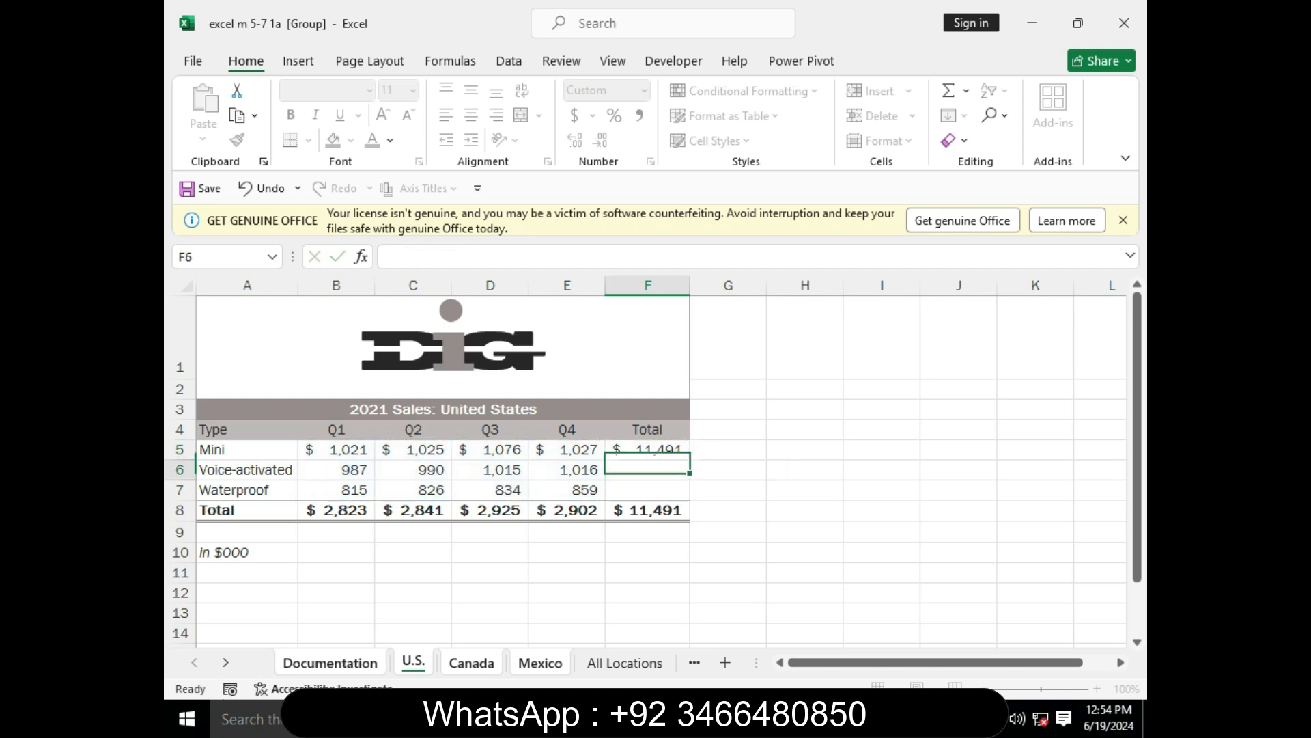
# Step: Fill the SUM formula from F5 down through F7 in the grouped worksheets and switch back to the Word instructions
pyautogui.click(647, 449)
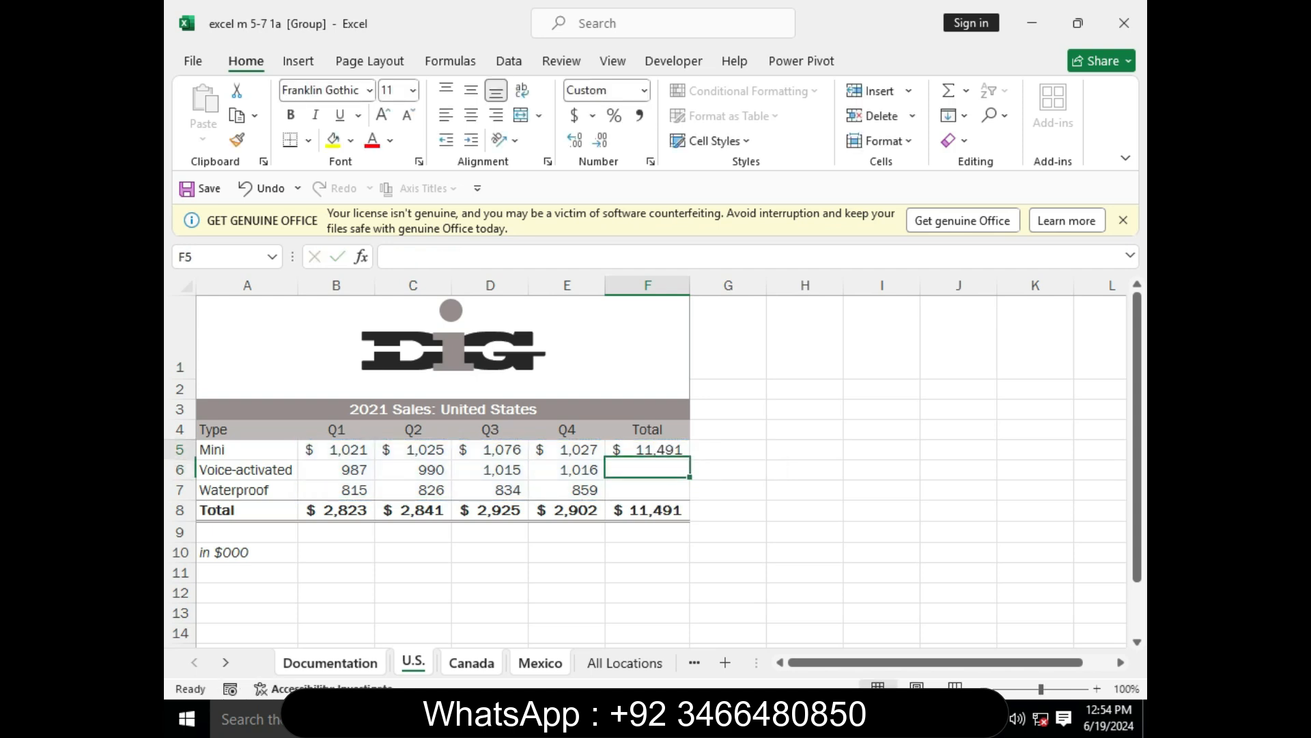
pyautogui.moveTo(690, 460); pyautogui.dragTo(689, 500)
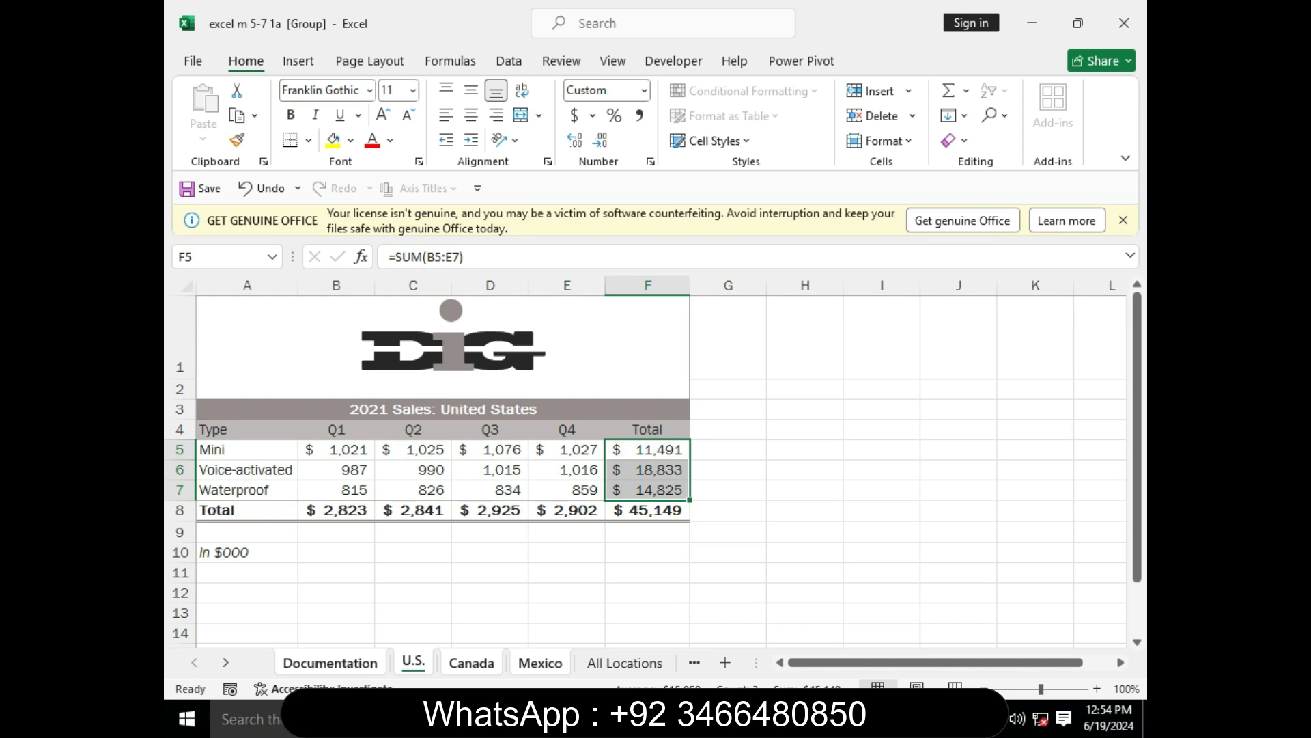
pyautogui.click(776, 718)
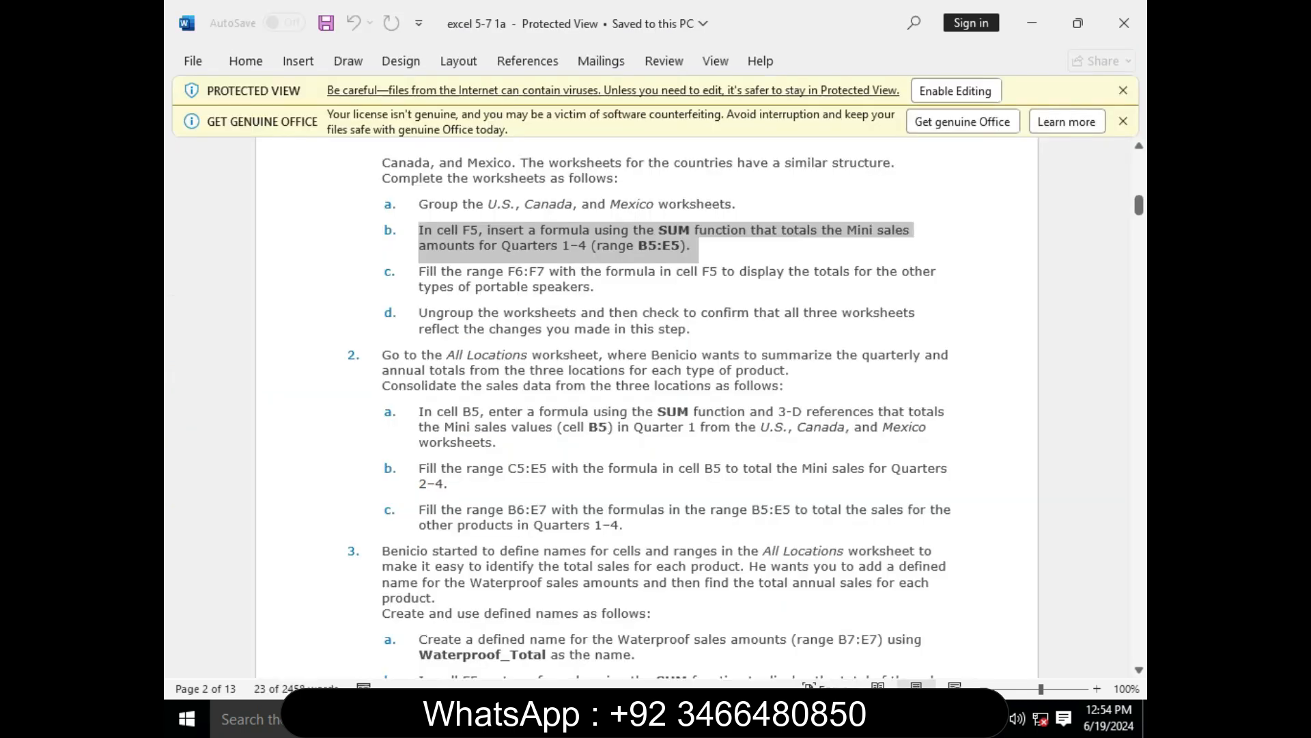
# Step: Read instructions 1c and 1d in the Word document on filling F6:F7 and ungrouping the worksheets, and return to the Excel workbook
pyautogui.moveTo(418, 271); pyautogui.dragTo(591, 287)
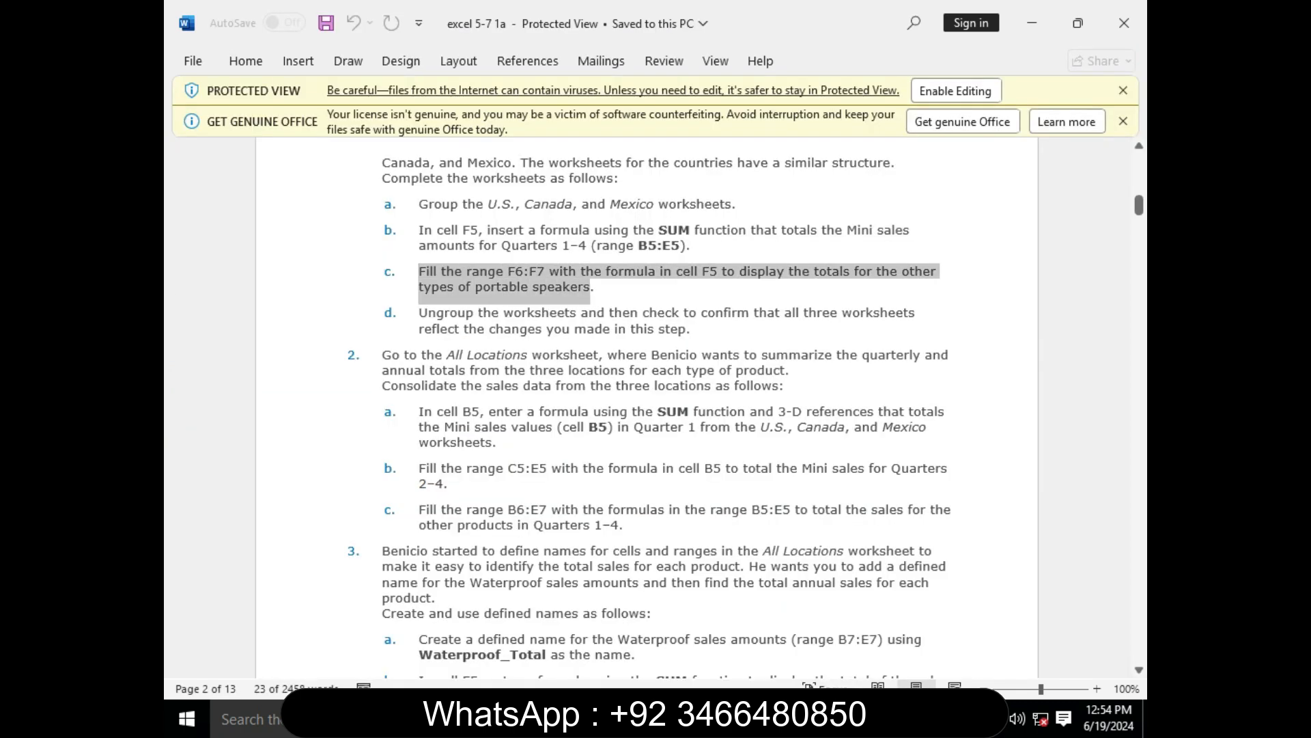
pyautogui.click(850, 719)
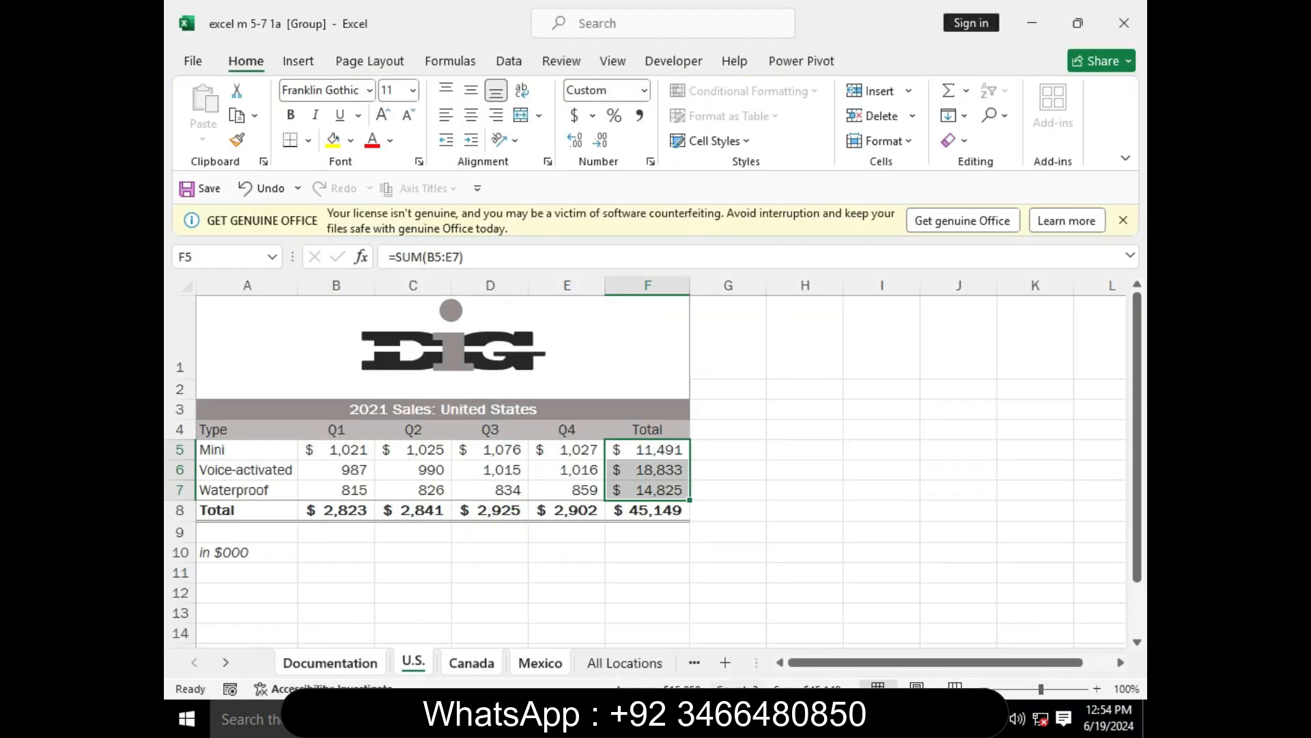
pyautogui.click(776, 718)
pyautogui.moveTo(1139, 205); pyautogui.dragTo(1139, 259)
pyautogui.moveTo(850, 719)
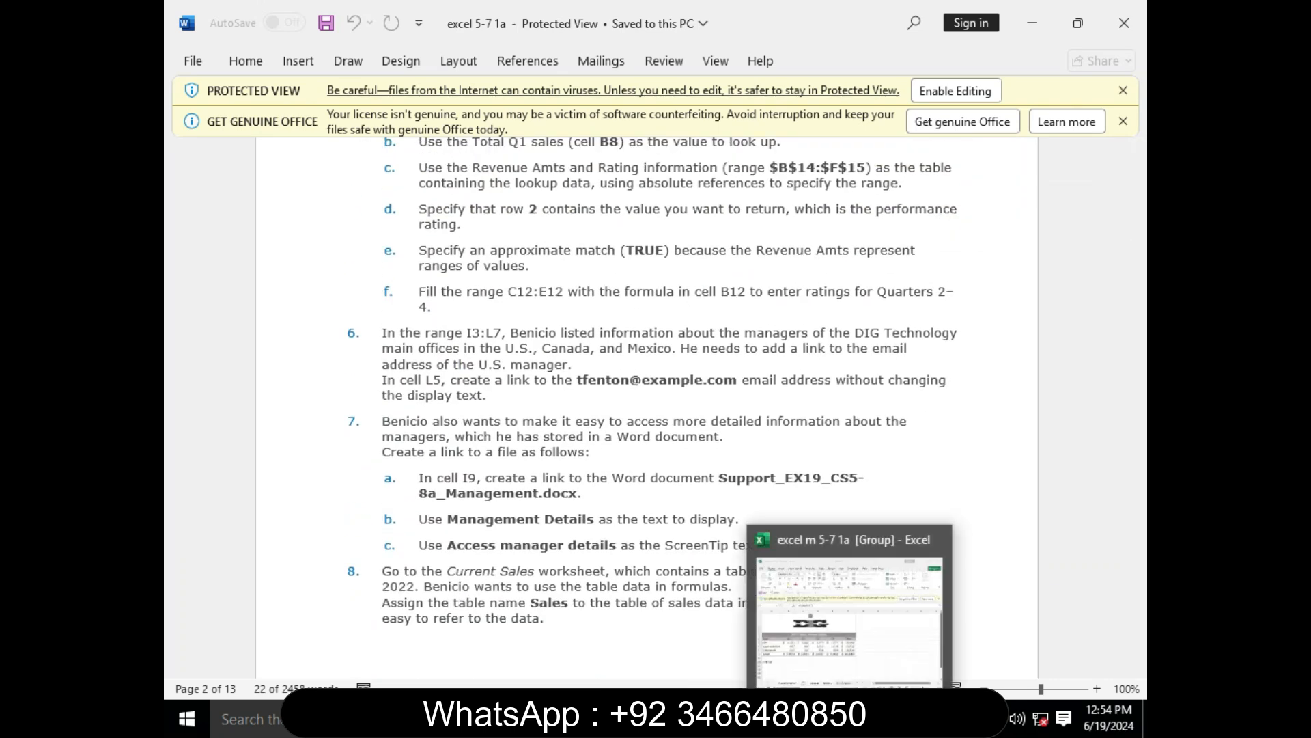
pyautogui.click(849, 615)
pyautogui.moveTo(777, 719)
pyautogui.click(776, 611)
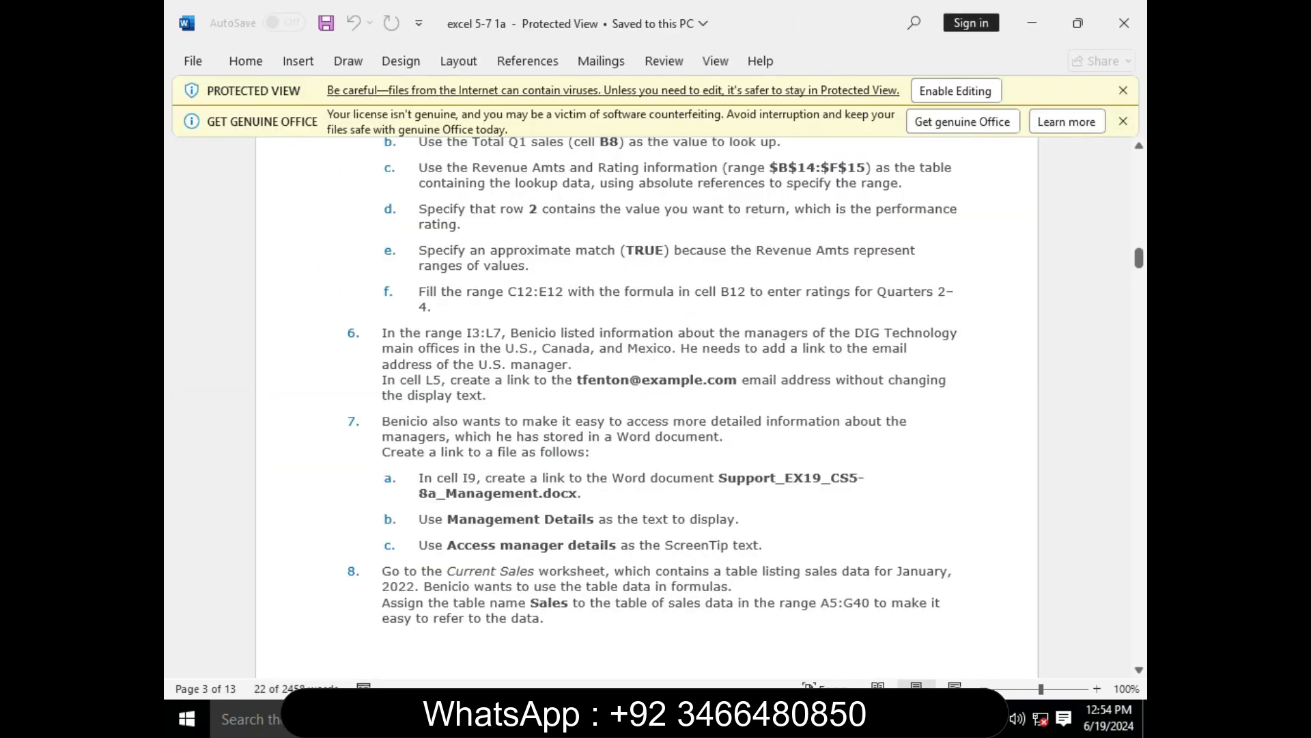
pyautogui.moveTo(1140, 258); pyautogui.dragTo(1139, 205)
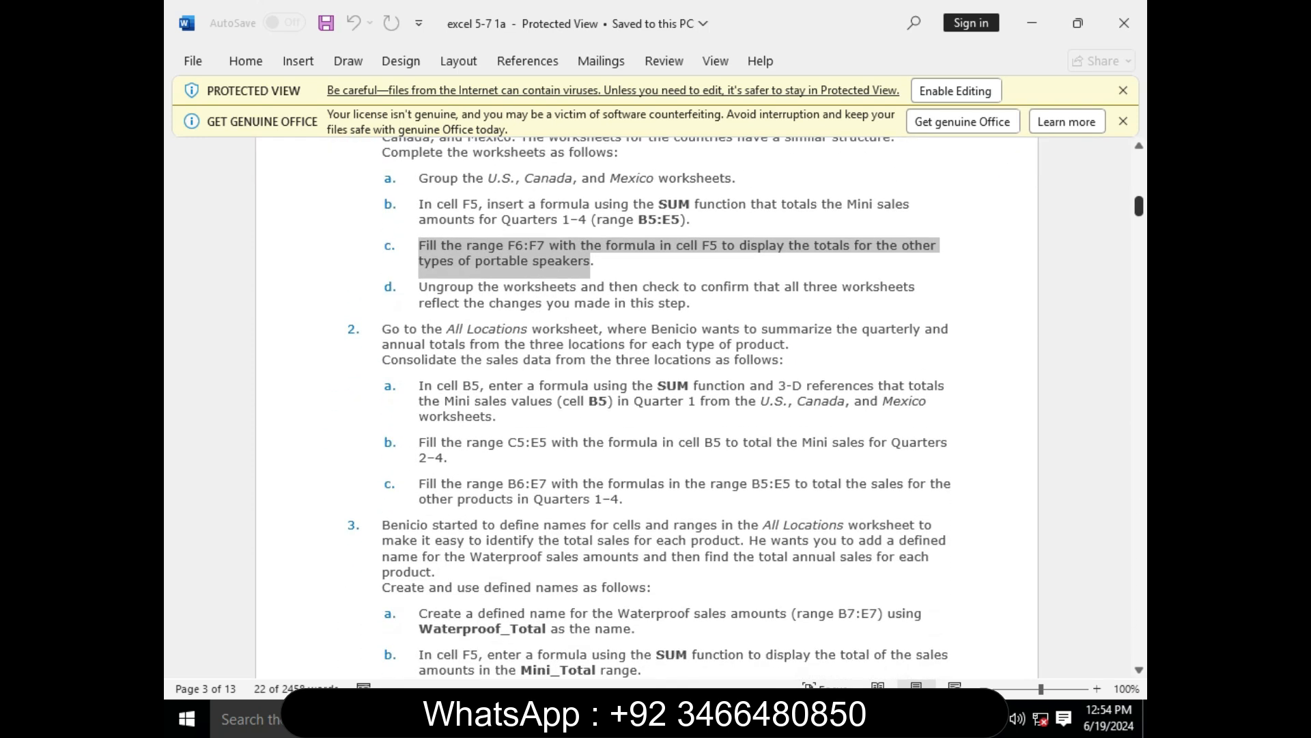
pyautogui.moveTo(419, 287); pyautogui.dragTo(698, 304)
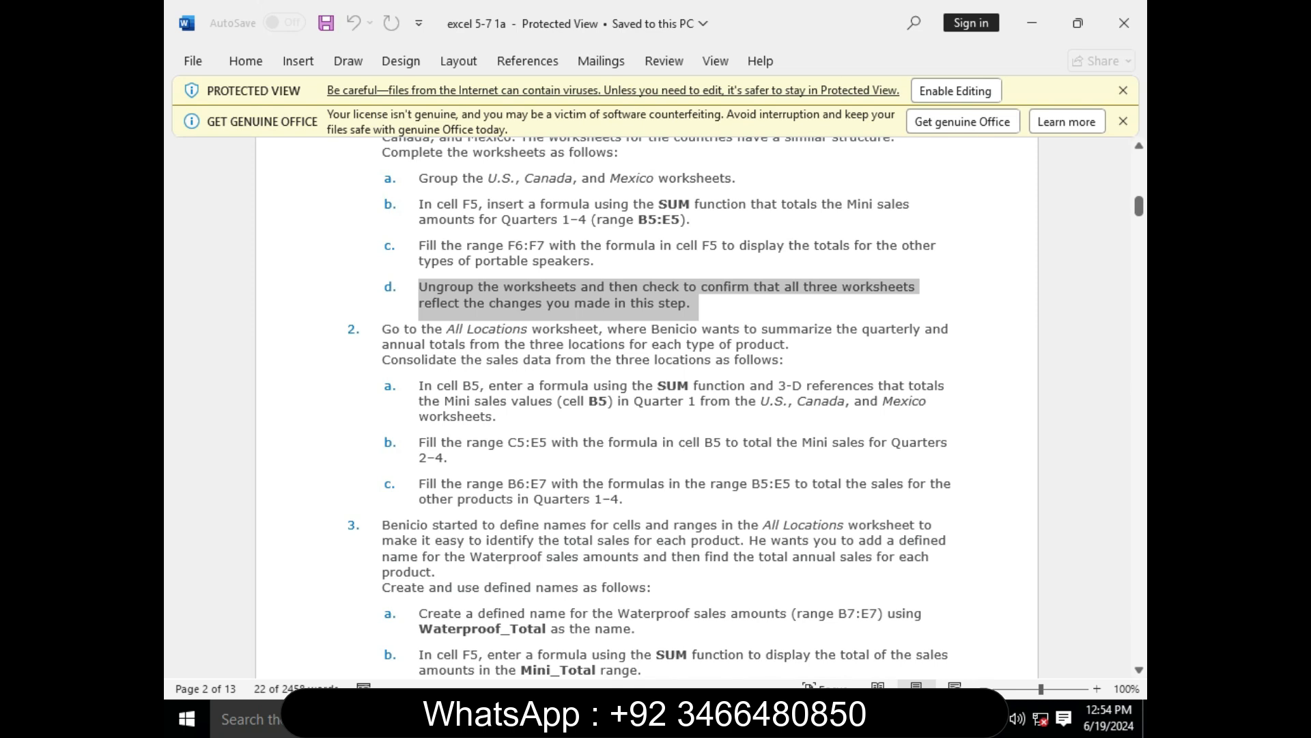
pyautogui.click(692, 303)
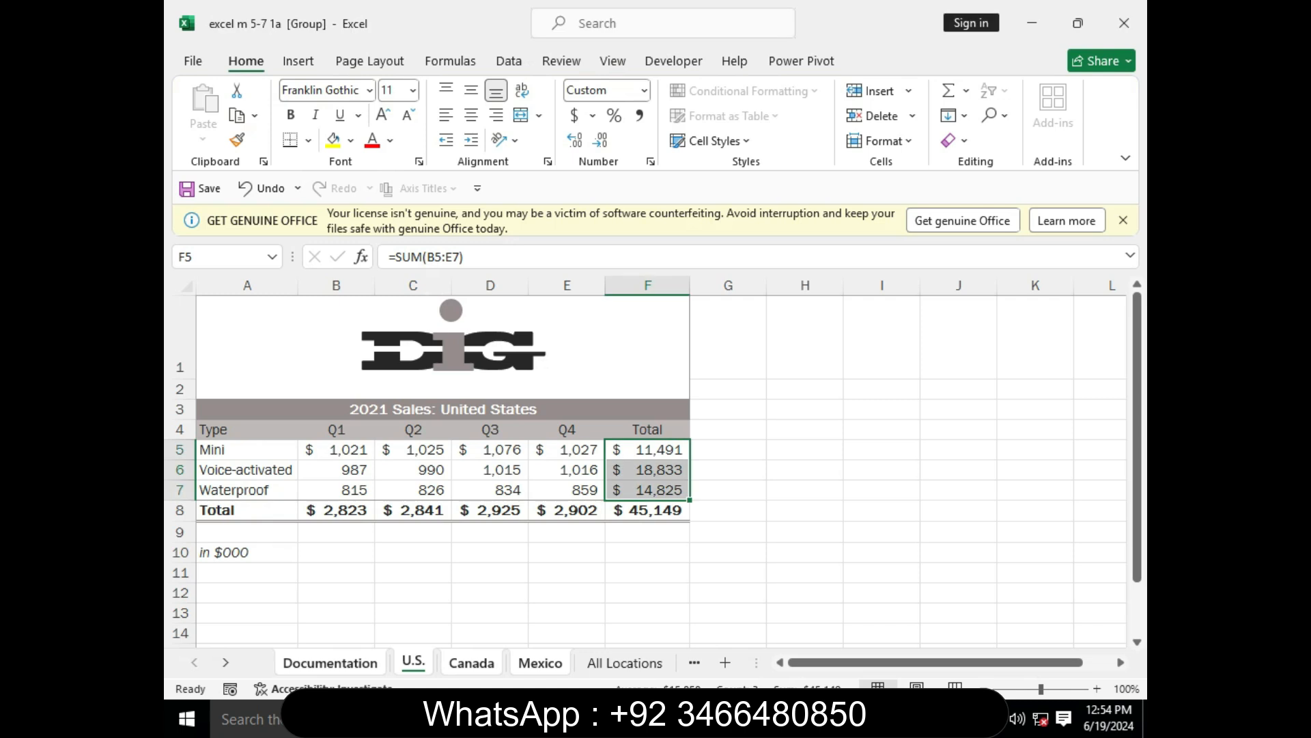
# Step: Ungroup the Documentation, U.S., Canada and Mexico worksheets
pyautogui.rightClick(413, 660)
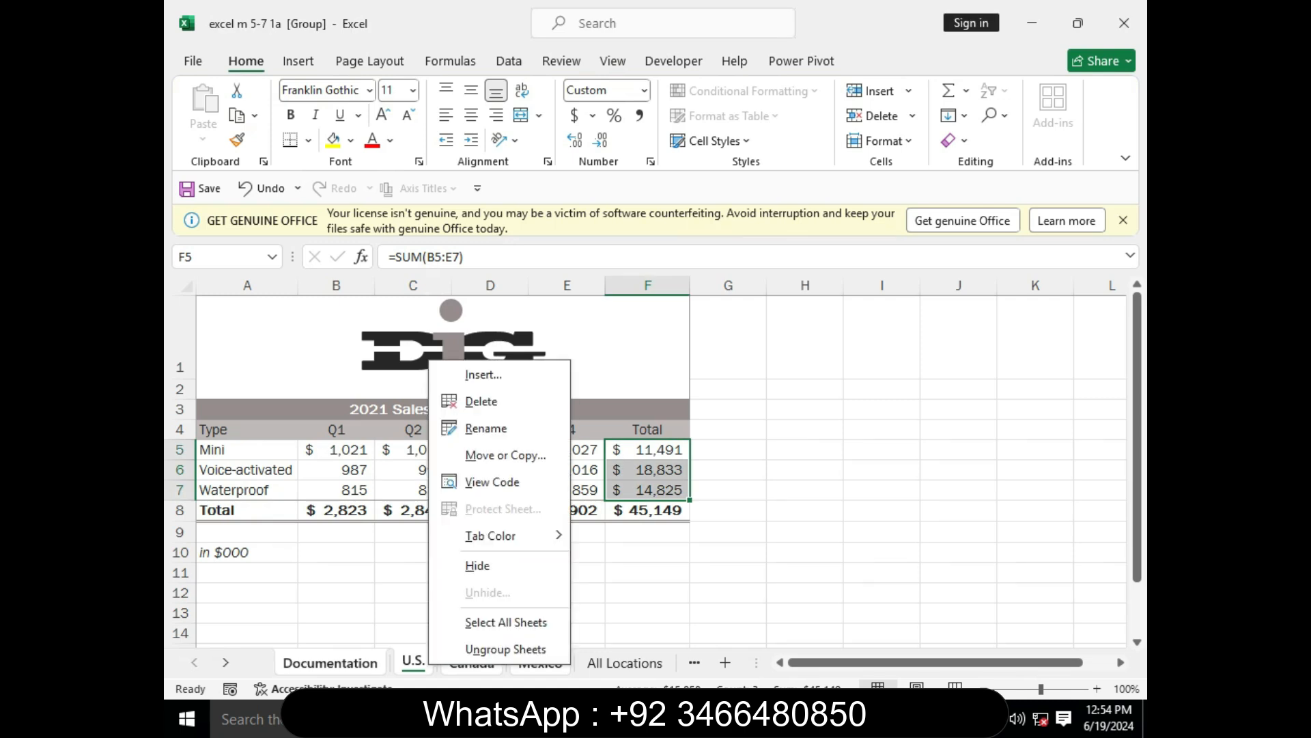
pyautogui.press('Escape')
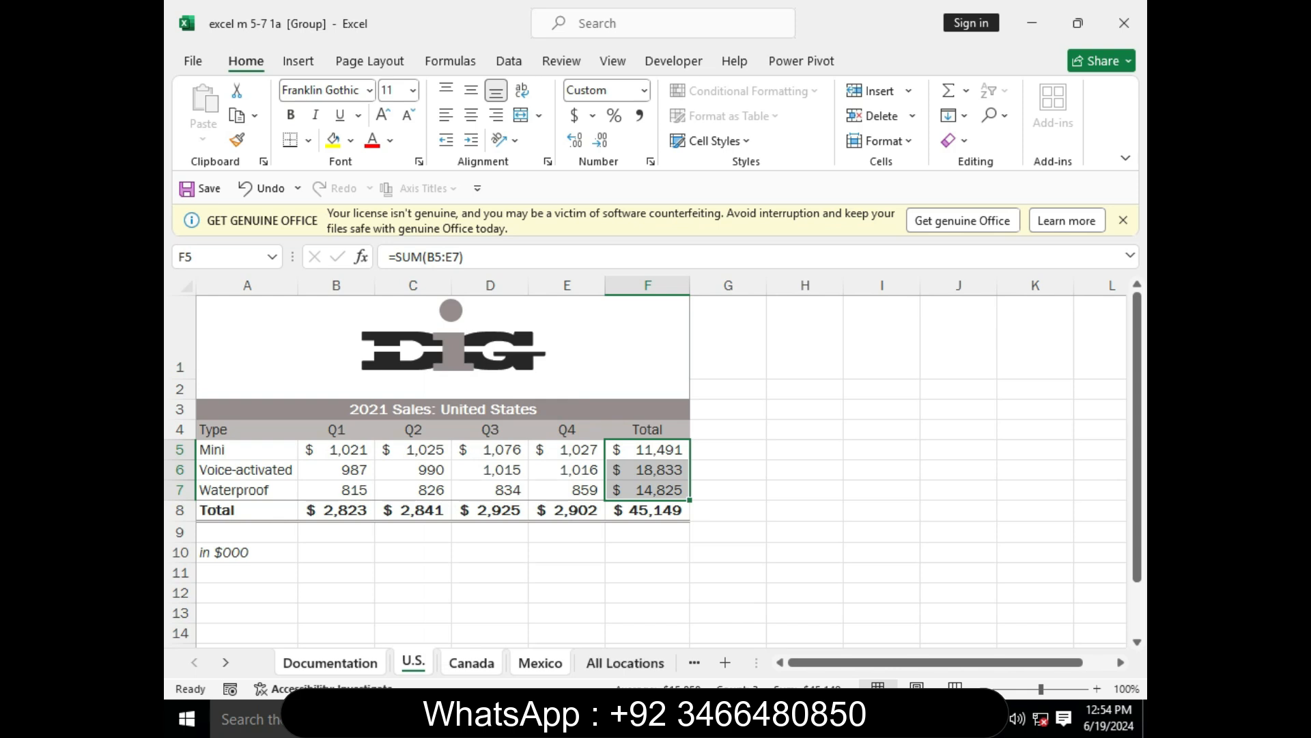
pyautogui.click(624, 662)
pyautogui.click(330, 663)
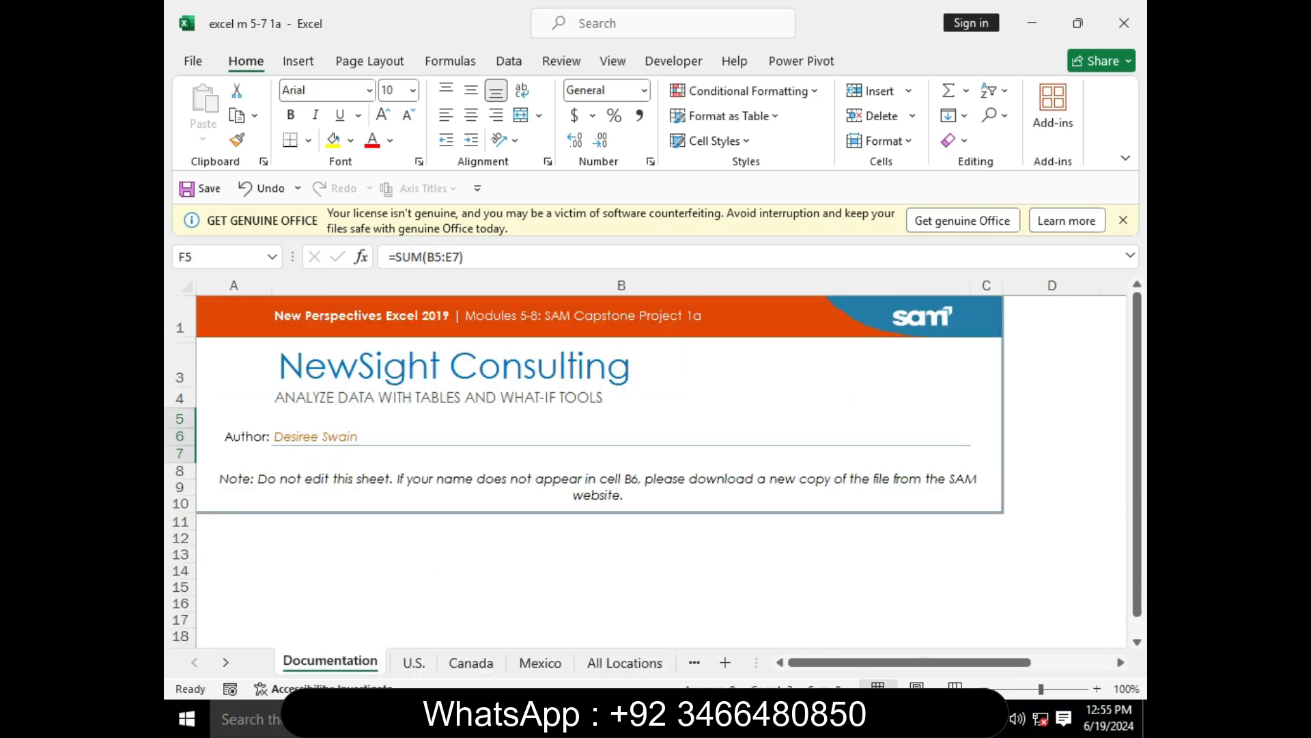
# Step: Check the Total column on the U.S., Canada and Mexico worksheets, ending on the U.S. worksheet
pyautogui.click(414, 662)
pyautogui.click(471, 663)
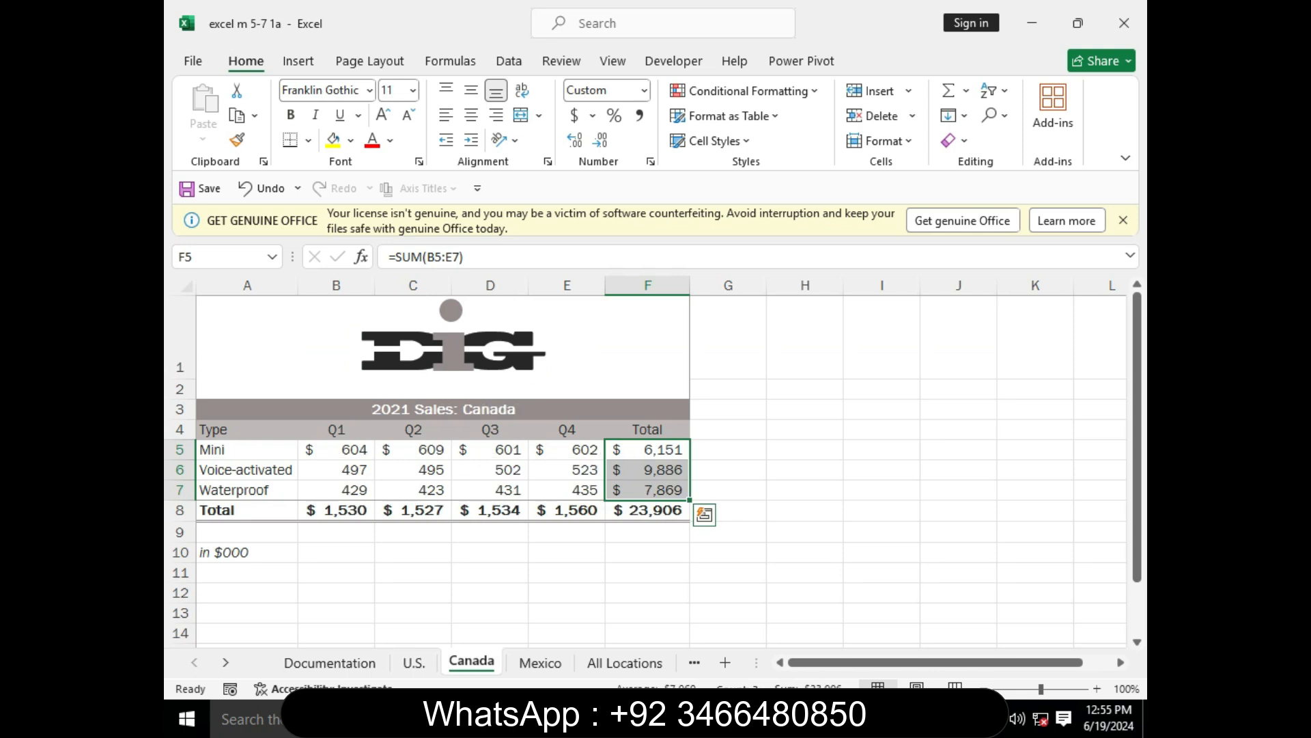
pyautogui.click(540, 663)
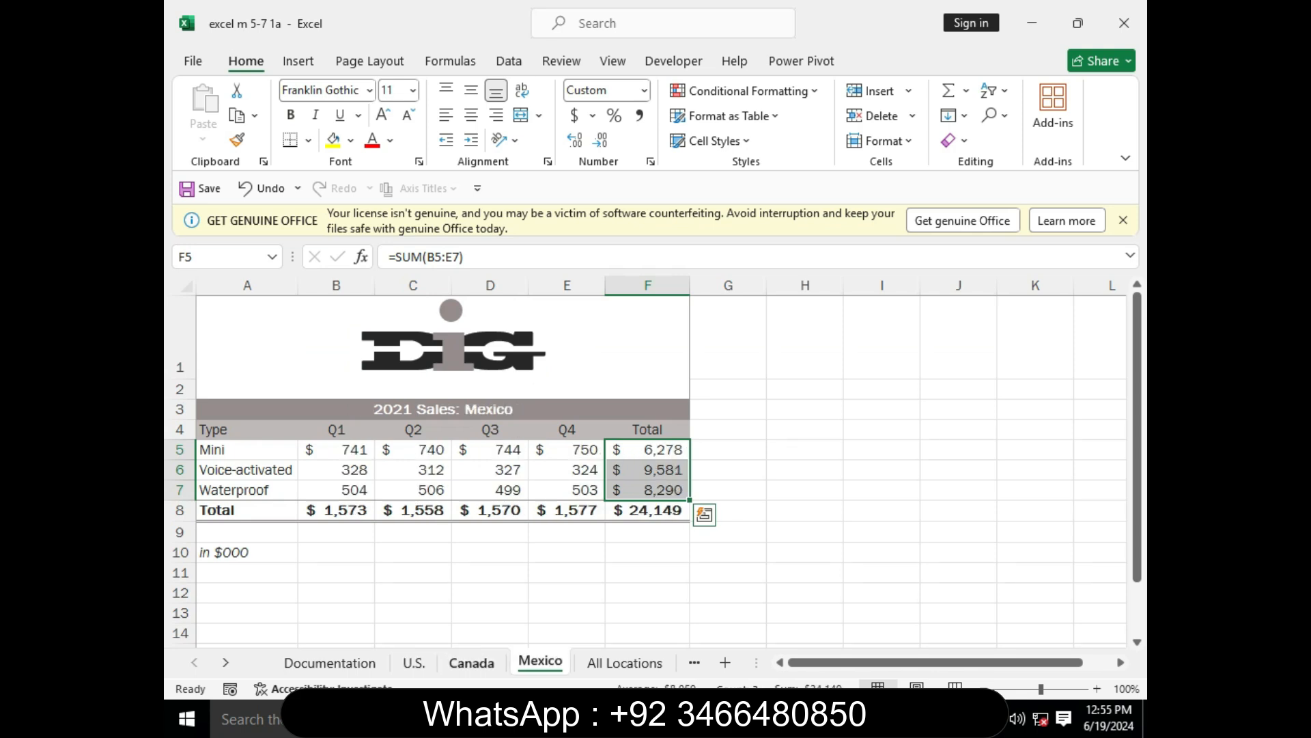
pyautogui.click(471, 663)
pyautogui.click(414, 663)
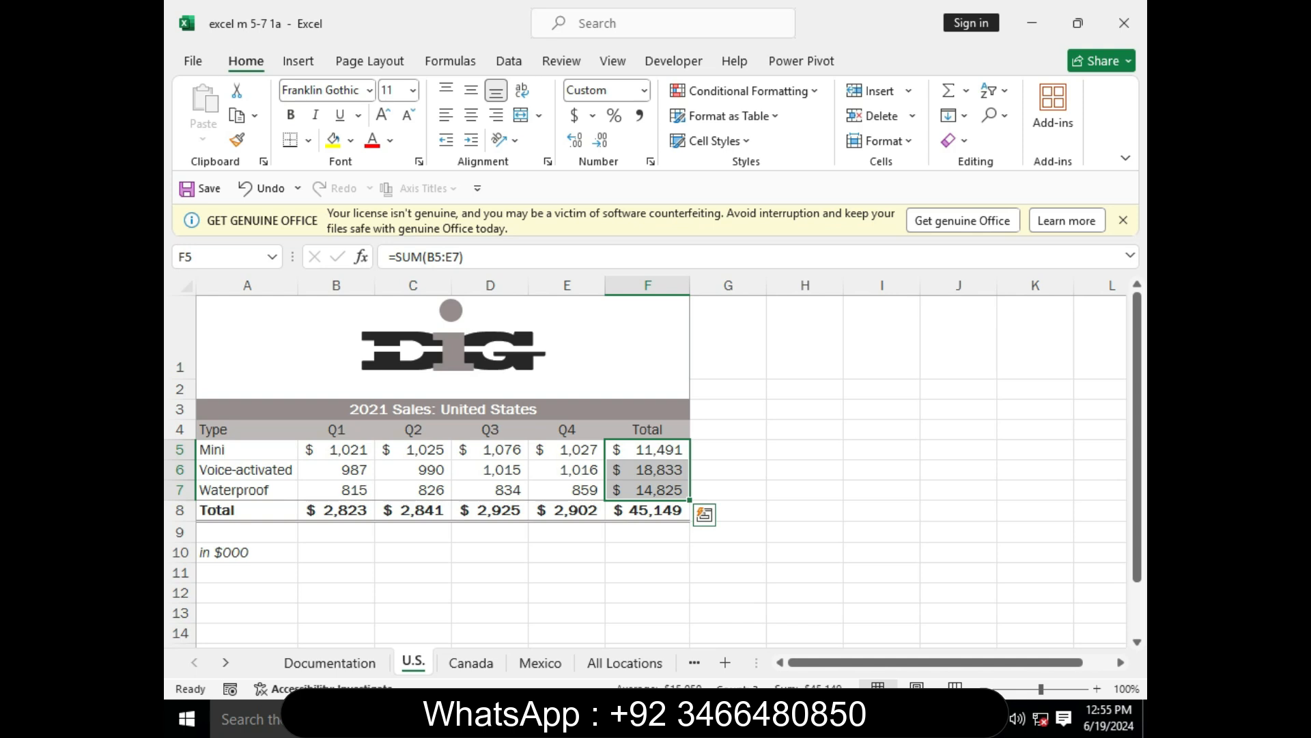
# Step: Copy the range reference B5:E5 from instruction 1b in the Word document and return to cell F5 of the U.S. worksheet in Excel
pyautogui.click(648, 450)
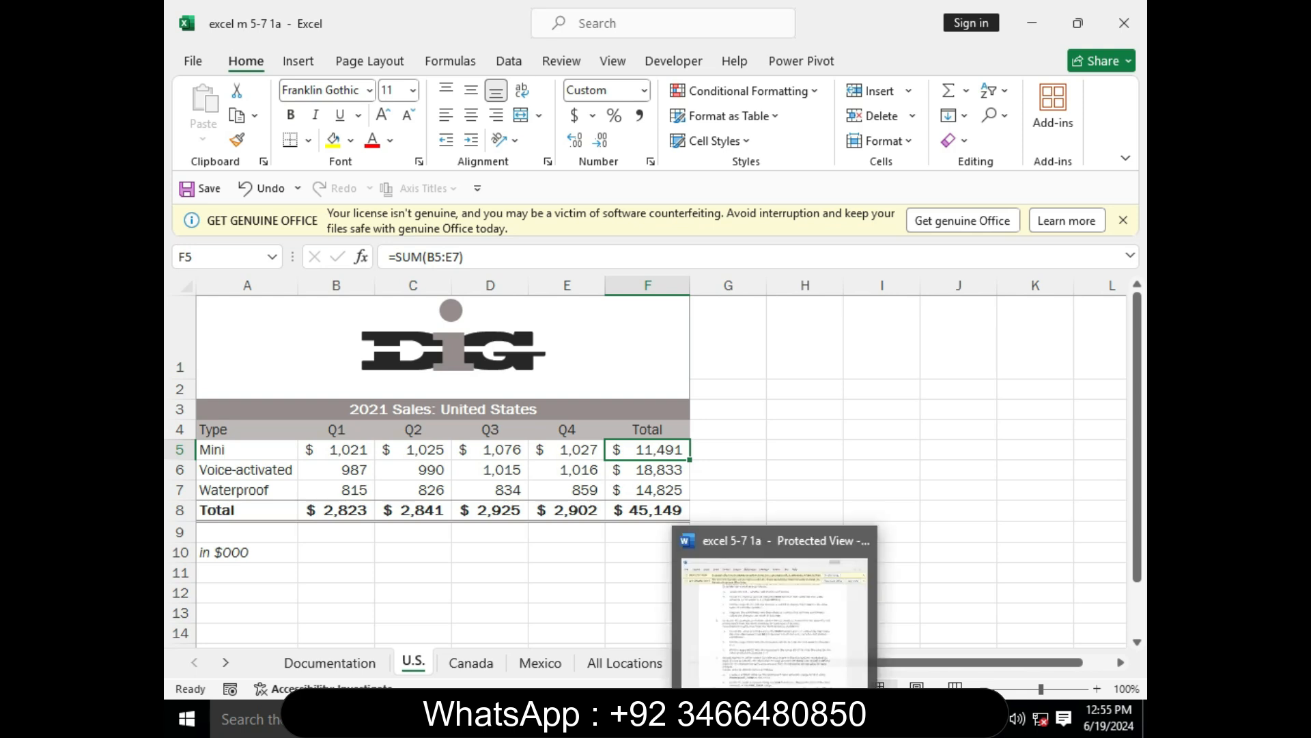
pyautogui.click(774, 718)
pyautogui.moveTo(681, 220); pyautogui.dragTo(639, 220)
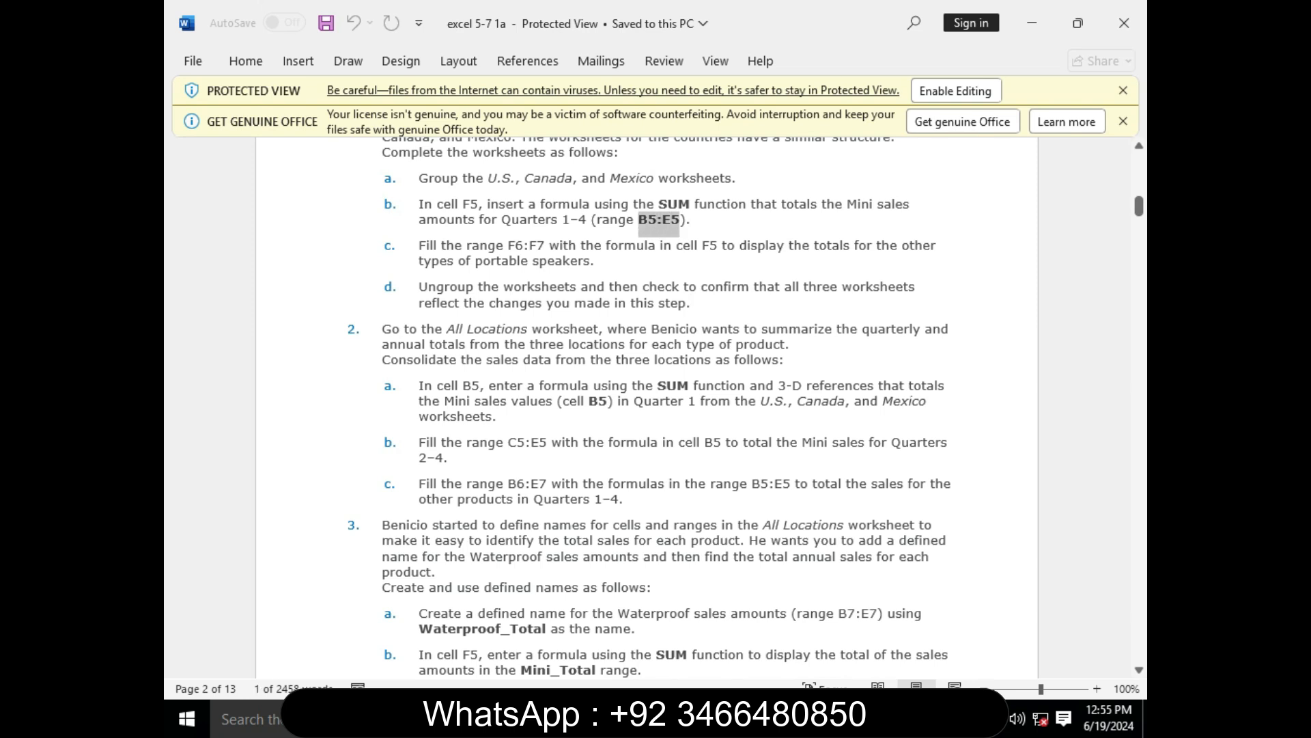
pyautogui.rightClick(655, 221)
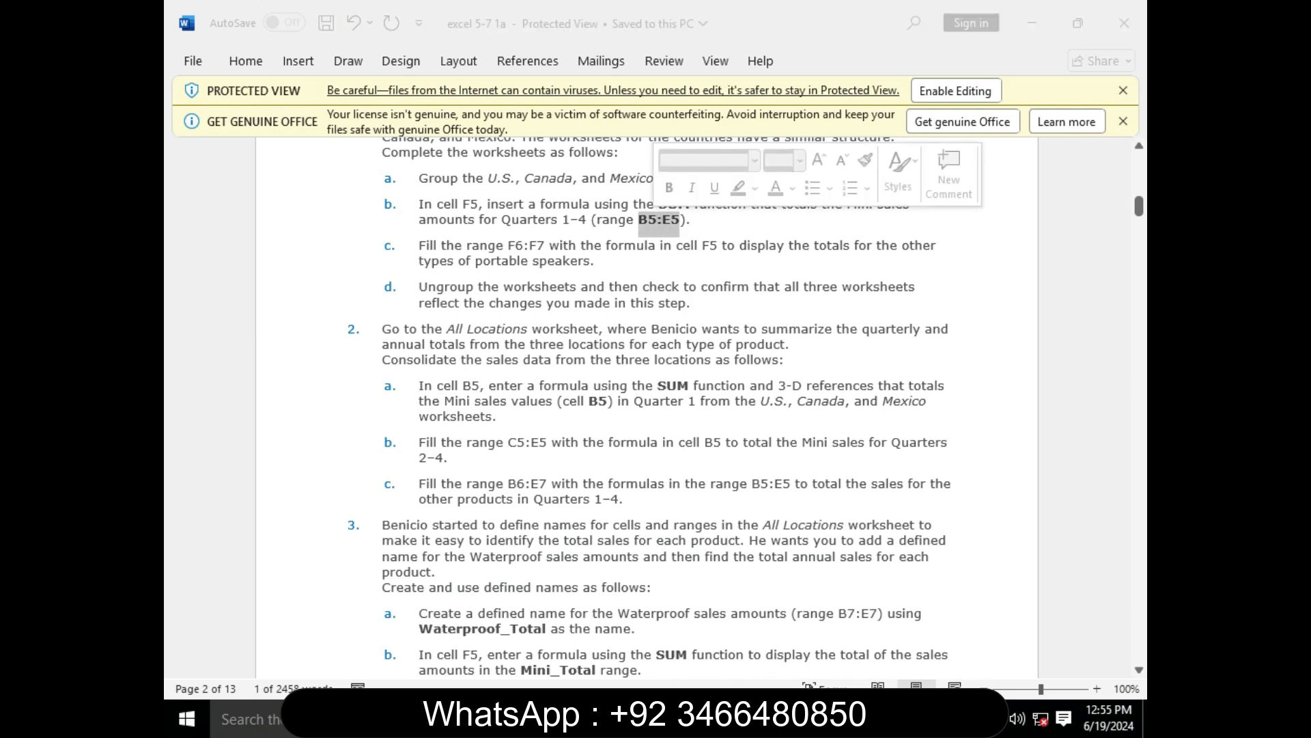
pyautogui.click(704, 294)
pyautogui.moveTo(861, 718)
pyautogui.click(859, 614)
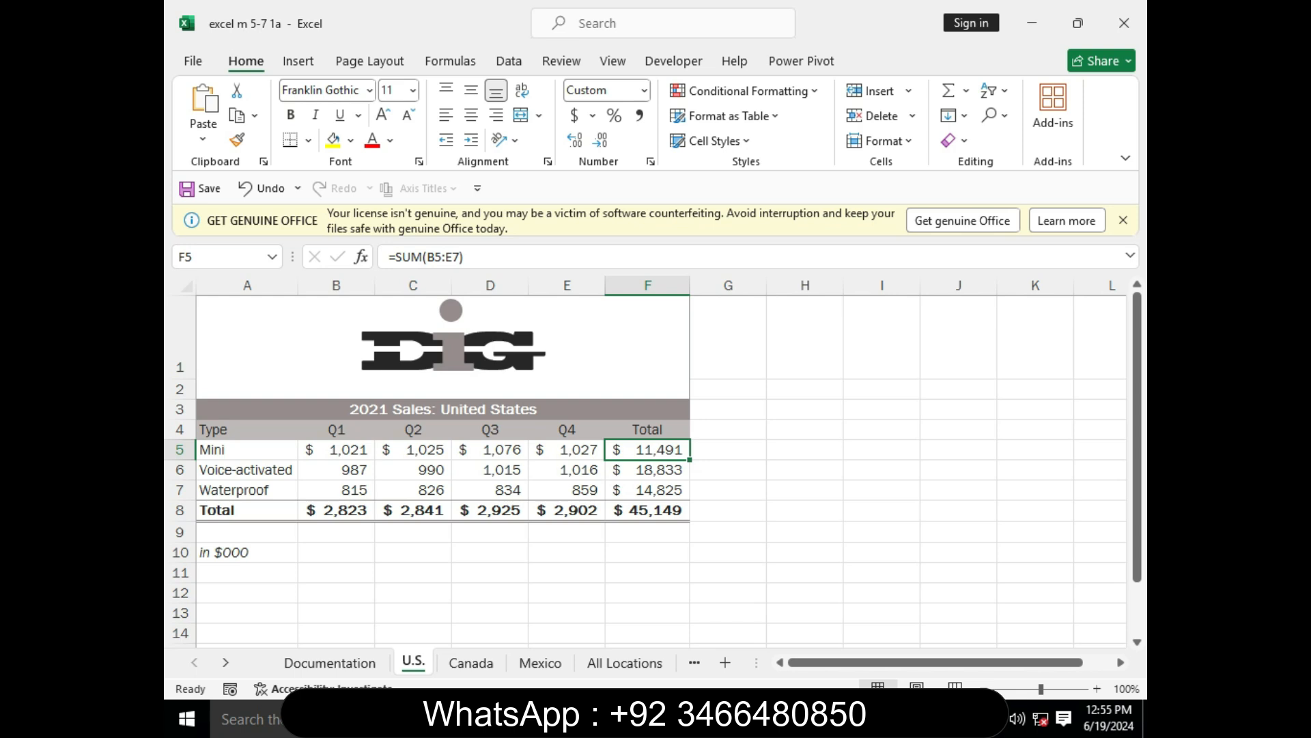
# Step: Replace the range in the U.S. worksheet's F5 formula with the copied reference so it reads =SUM(B5:E5)
pyautogui.click(466, 257)
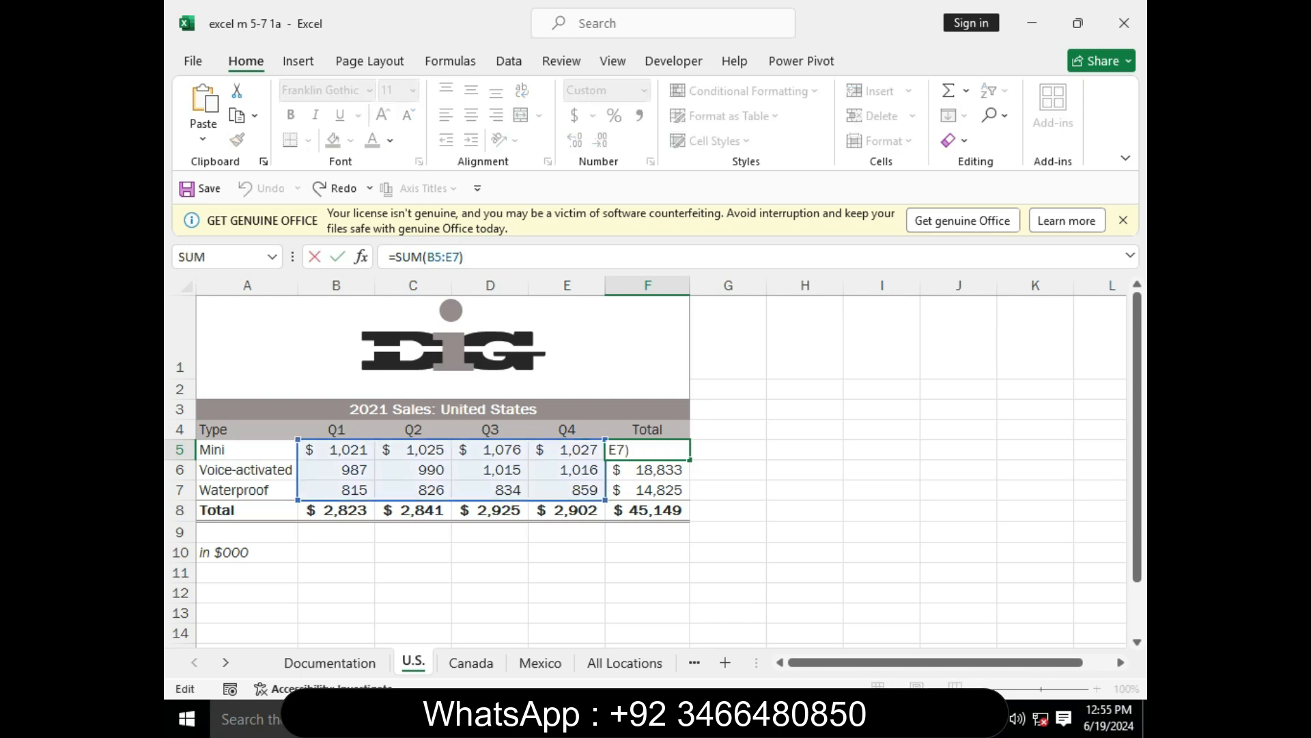
pyautogui.press('BackSpace')
pyautogui.press('BackSpace')
pyautogui.press('BackSpace')
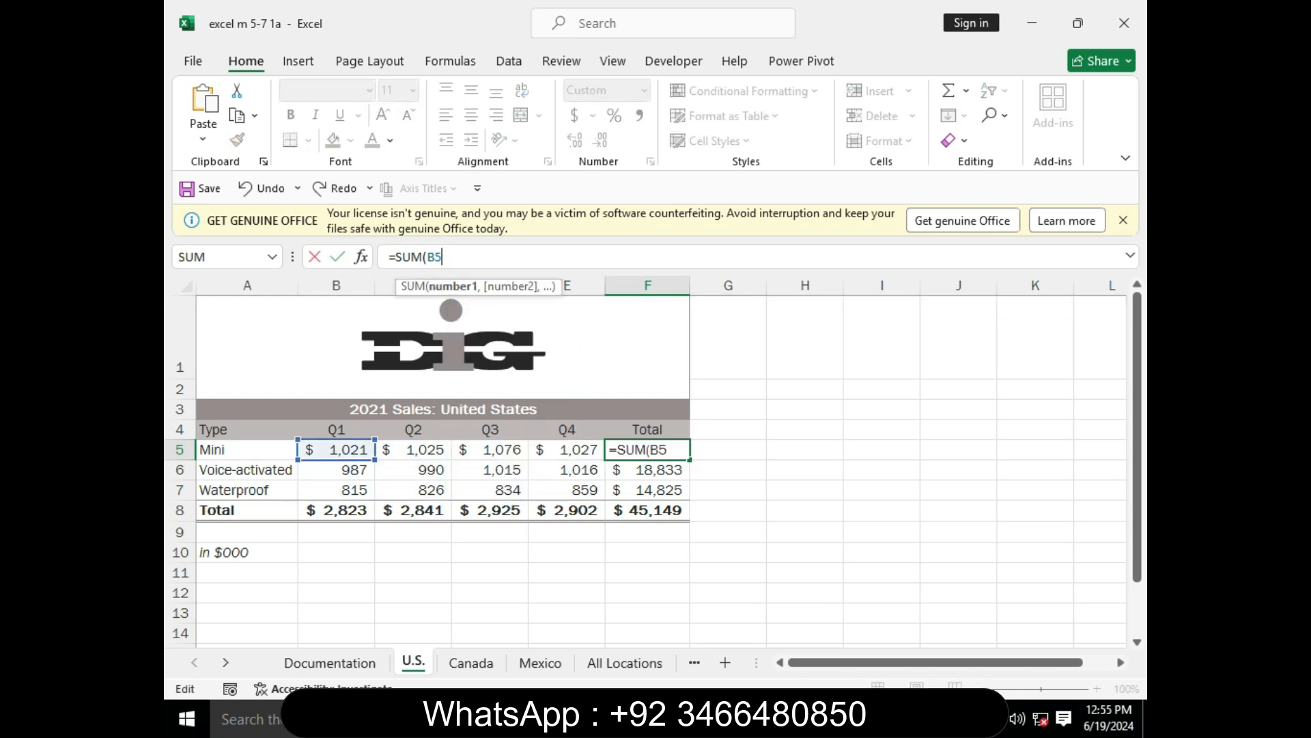
pyautogui.press('BackSpace')
pyautogui.press('BackSpace')
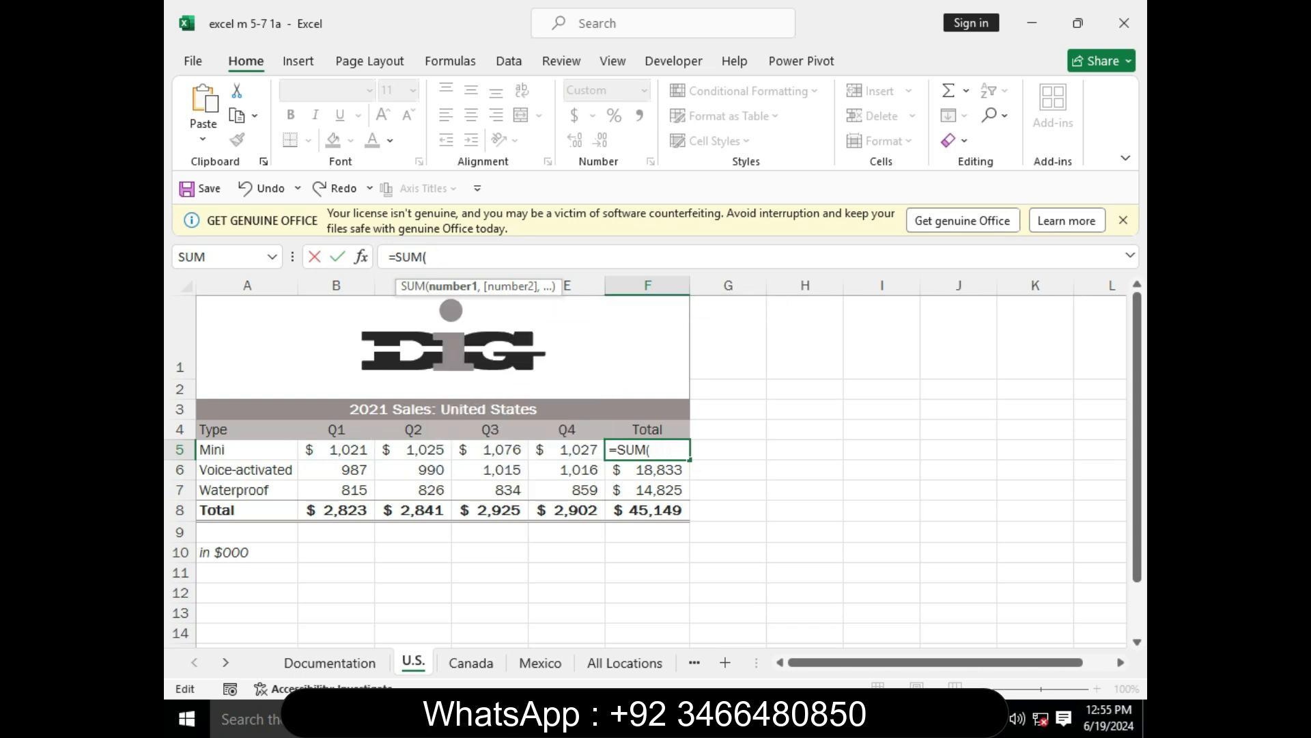
pyautogui.rightClick(453, 256)
pyautogui.click(503, 356)
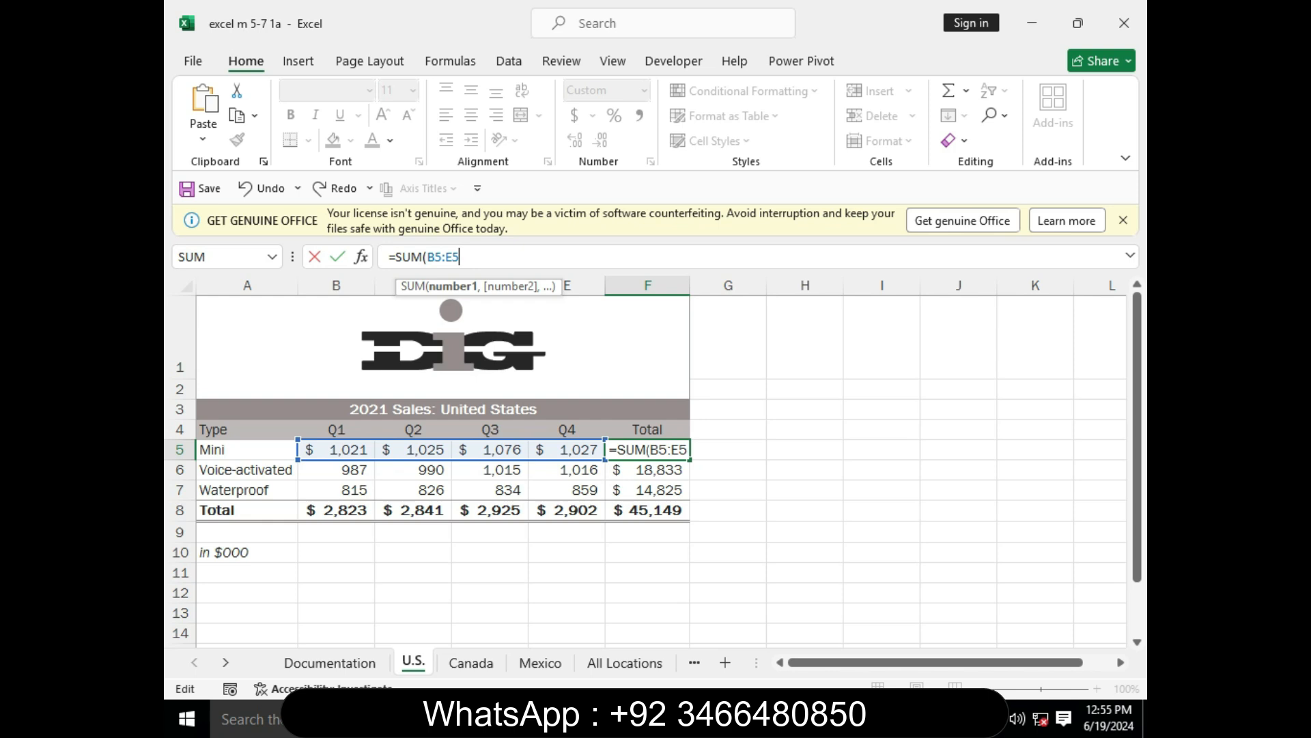
pyautogui.press('Return')
pyautogui.click(648, 450)
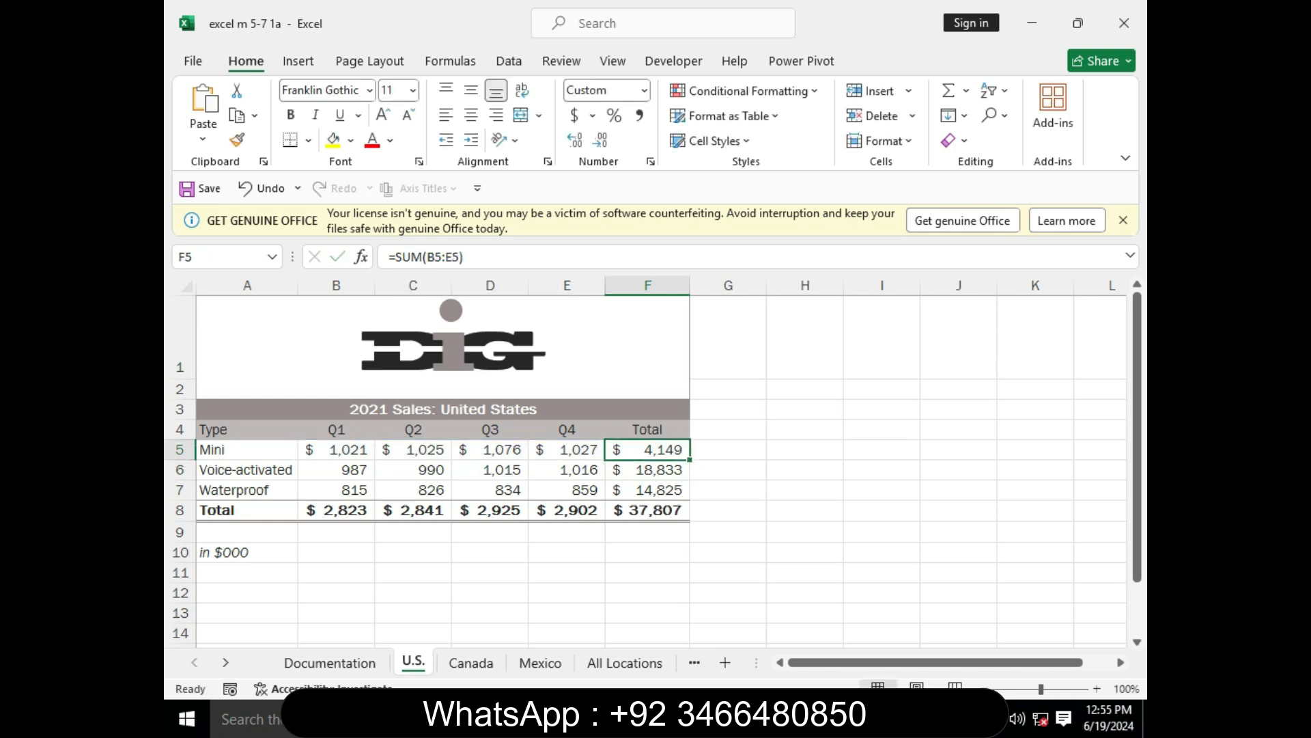
# Step: Compare the totals on the Canada and Mexico worksheets with Final Figure 3: Mexico Worksheet in the Word document, and return to Excel
pyautogui.click(471, 663)
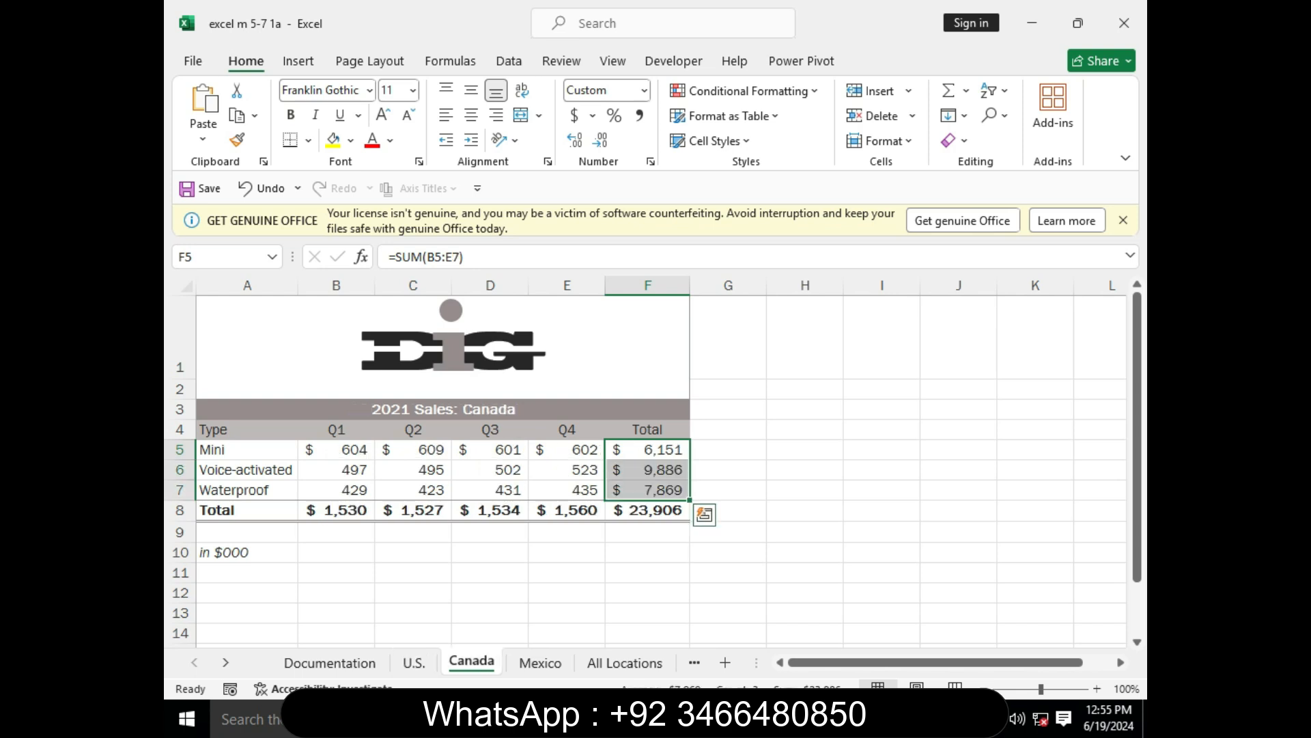
pyautogui.click(540, 662)
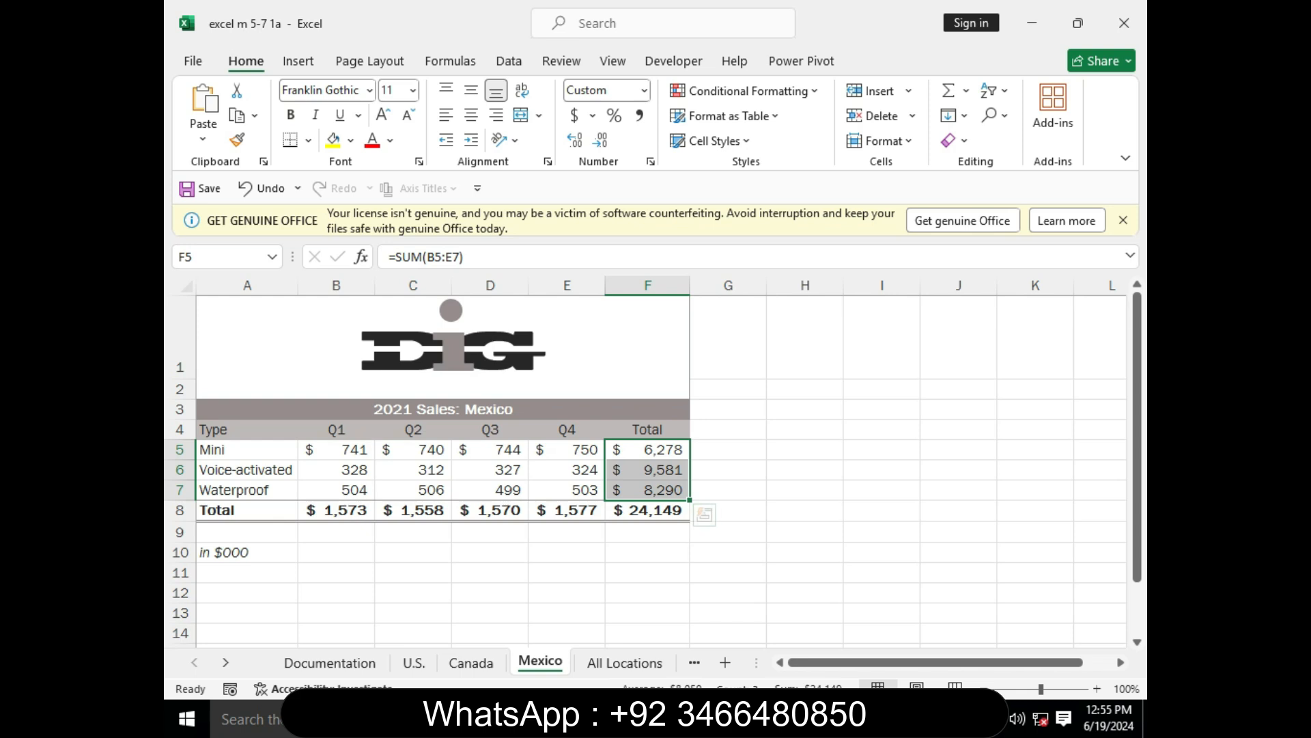
pyautogui.click(777, 718)
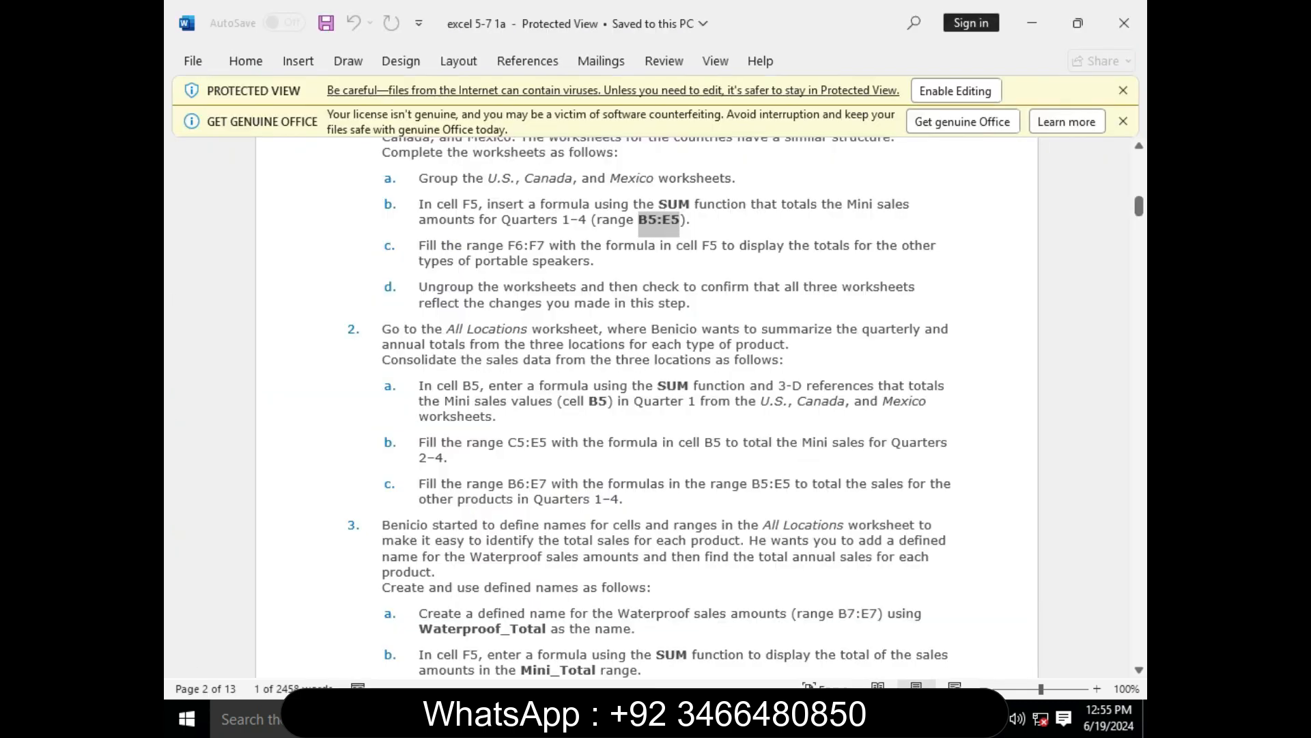
pyautogui.moveTo(1139, 206); pyautogui.dragTo(1138, 477)
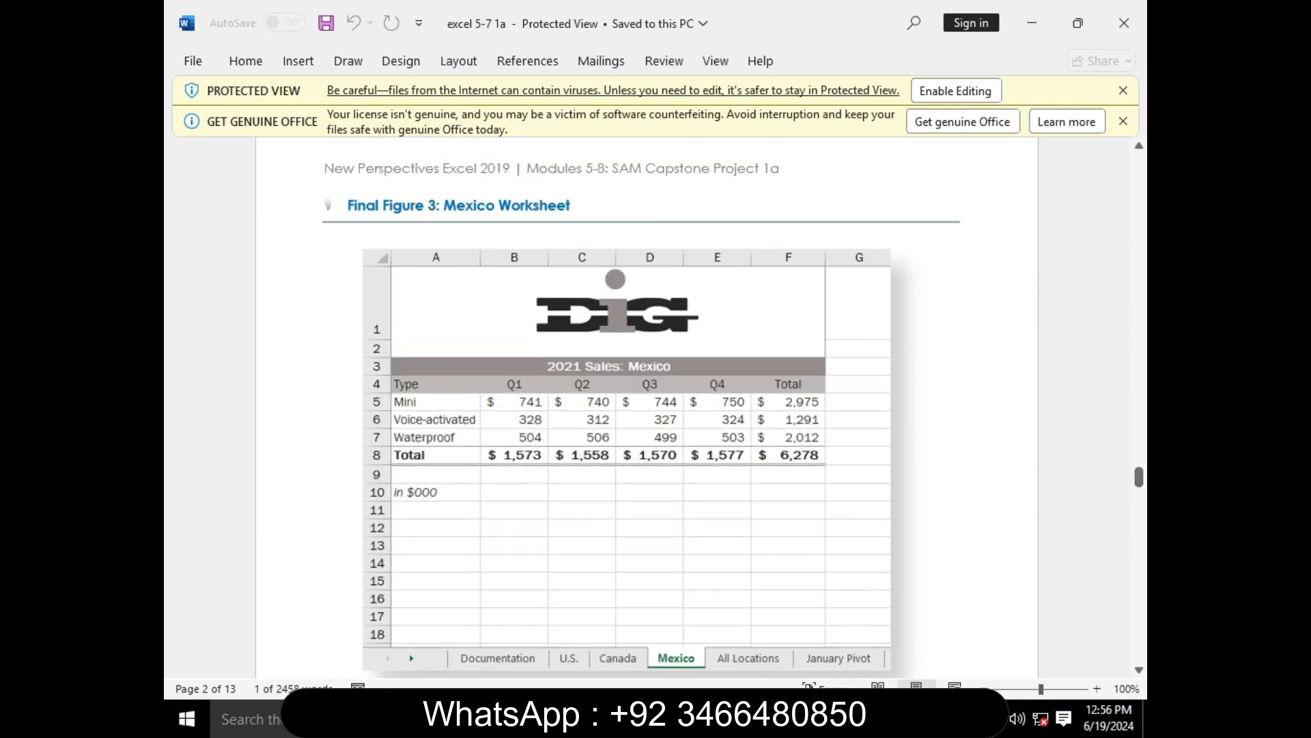
pyautogui.moveTo(849, 718)
pyautogui.click(849, 622)
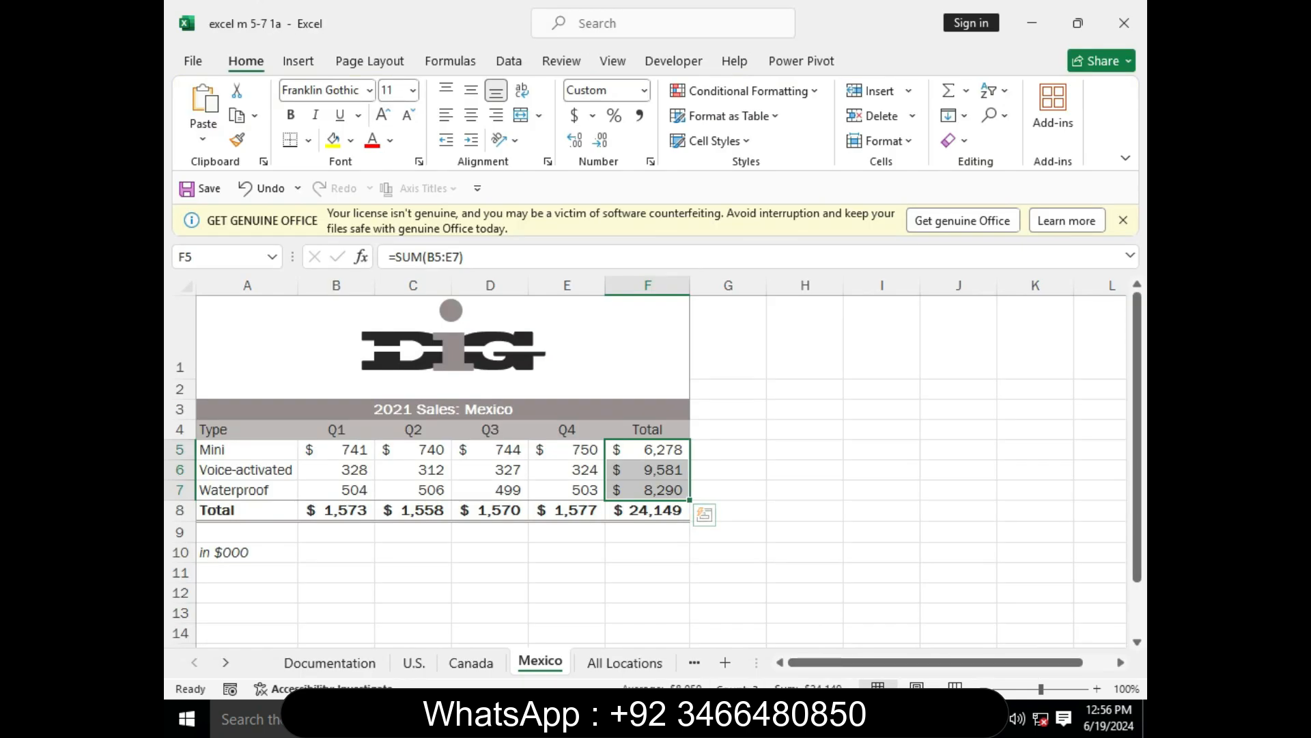
pyautogui.moveTo(774, 718)
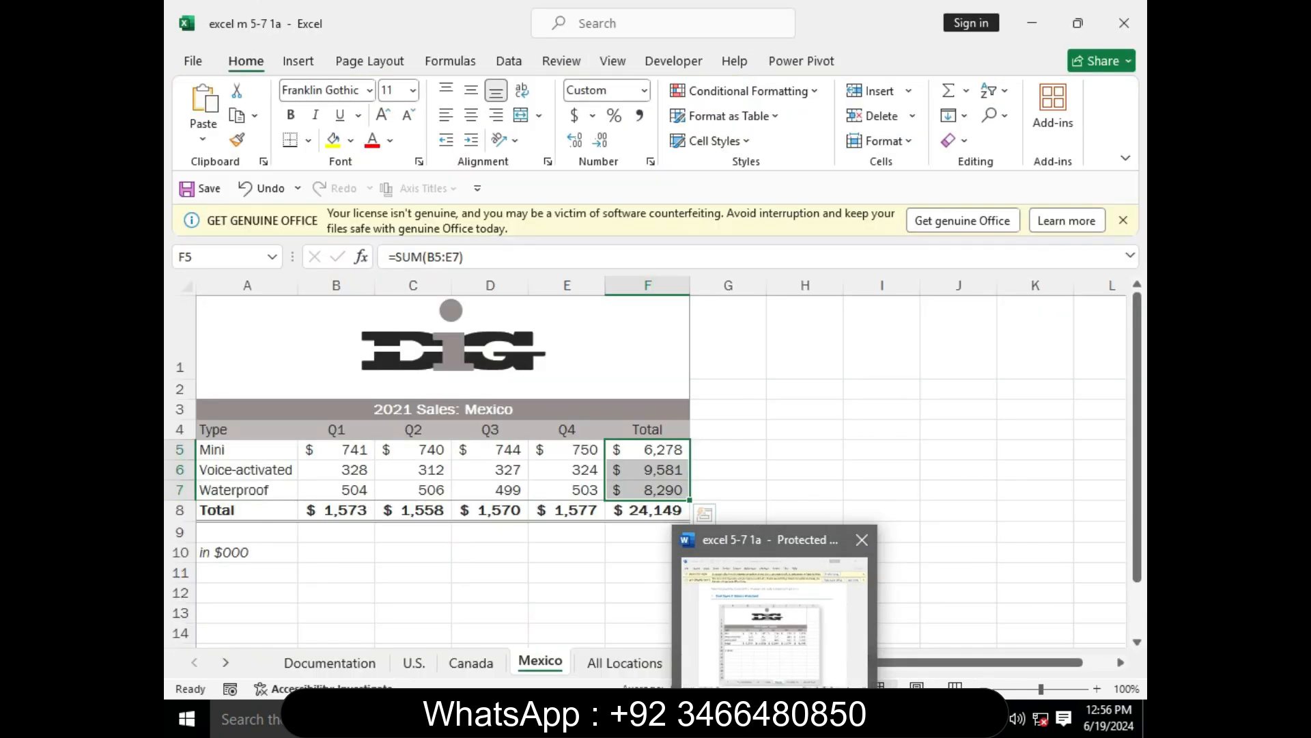
pyautogui.click(413, 663)
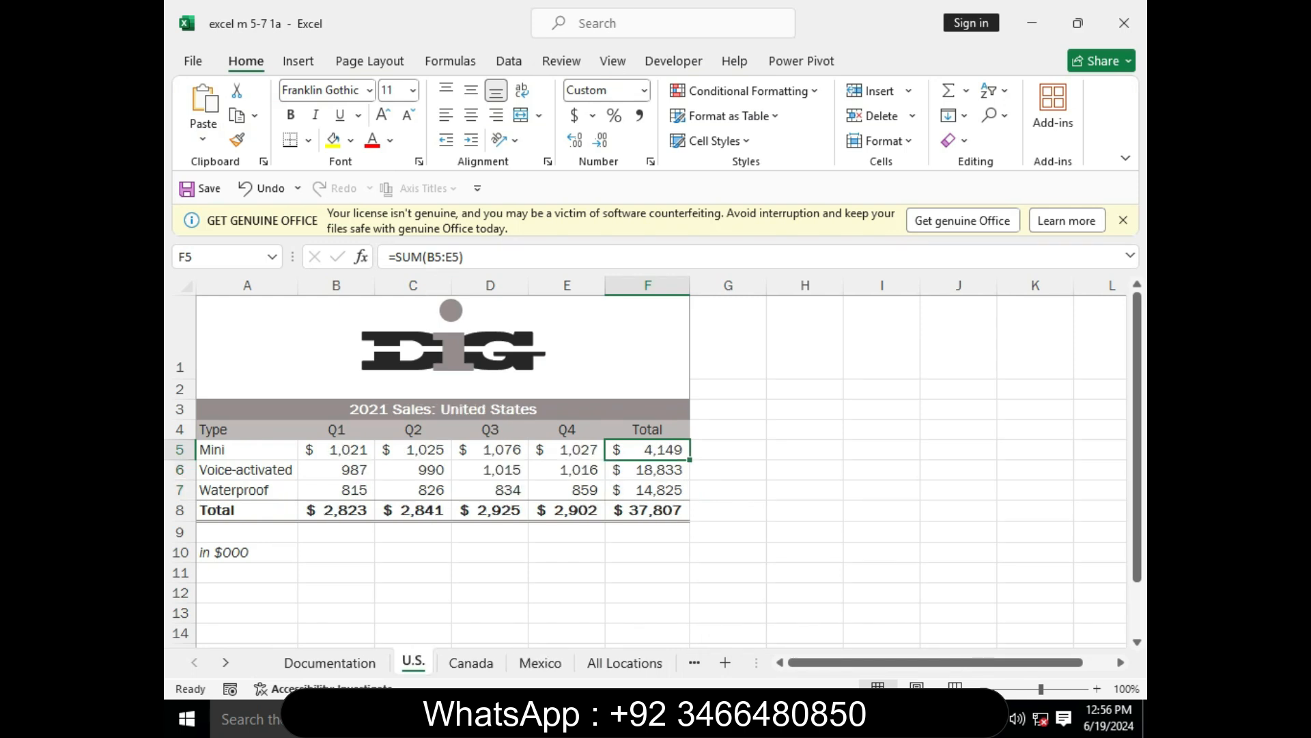
pyautogui.keyDown('ctrl'); pyautogui.click(471, 662); pyautogui.keyUp('ctrl')
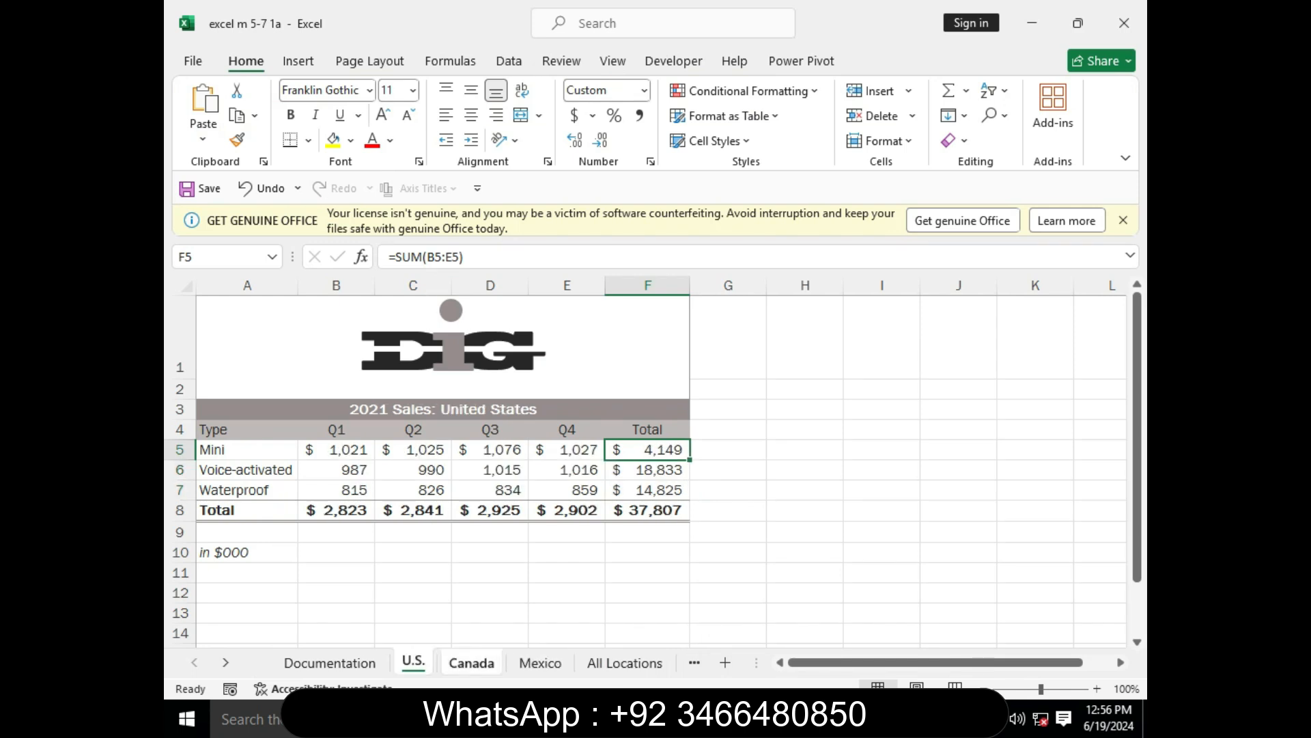
pyautogui.keyDown('ctrl'); pyautogui.click(541, 662); pyautogui.keyUp('ctrl')
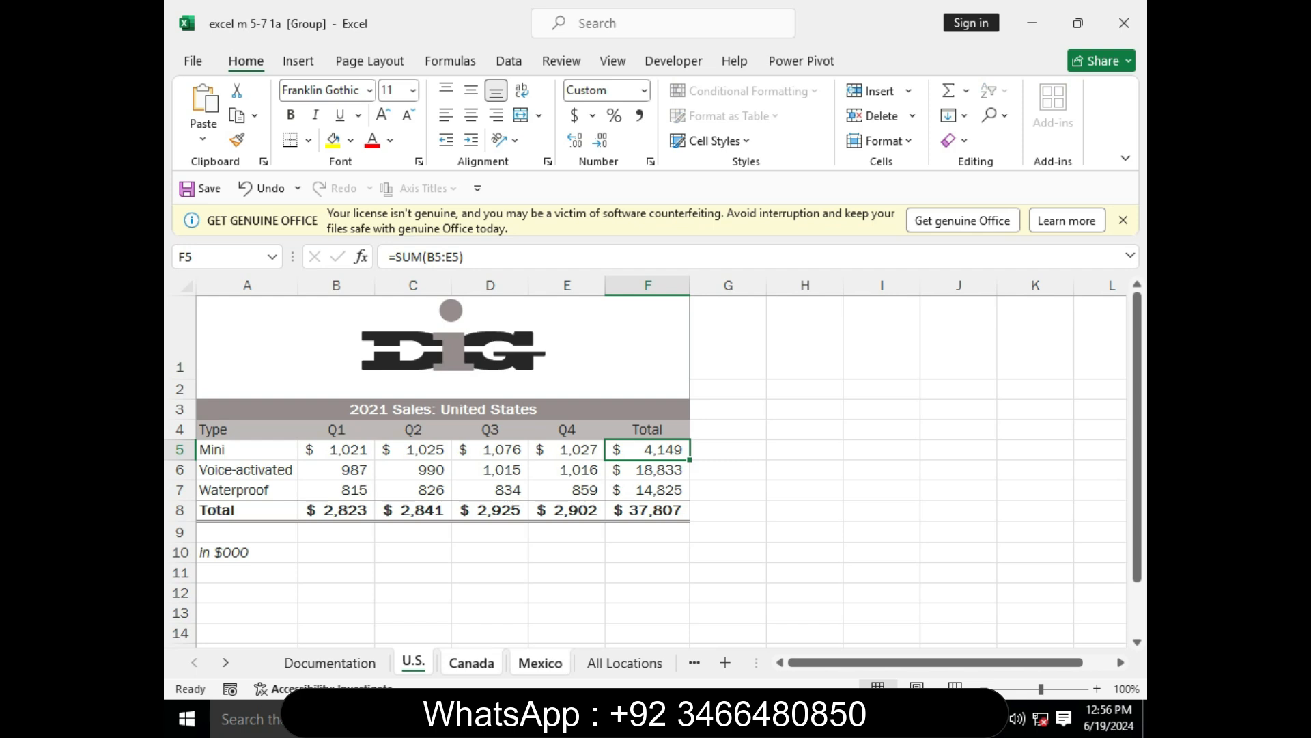
pyautogui.click(647, 470)
pyautogui.click(648, 450)
pyautogui.click(330, 663)
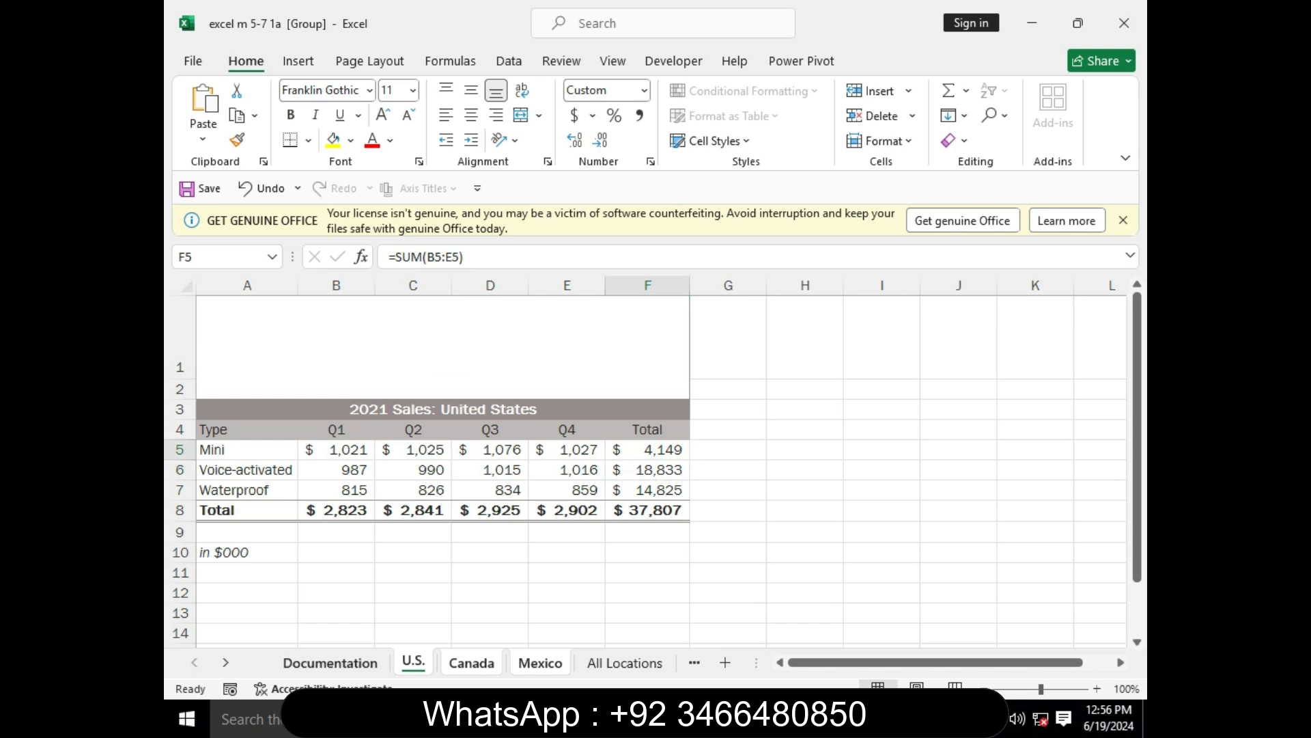
# Step: Change the formula in cell F5 of the Mexico worksheet to =SUM(B5:E5)
pyautogui.click(413, 663)
pyautogui.click(471, 663)
pyautogui.click(540, 663)
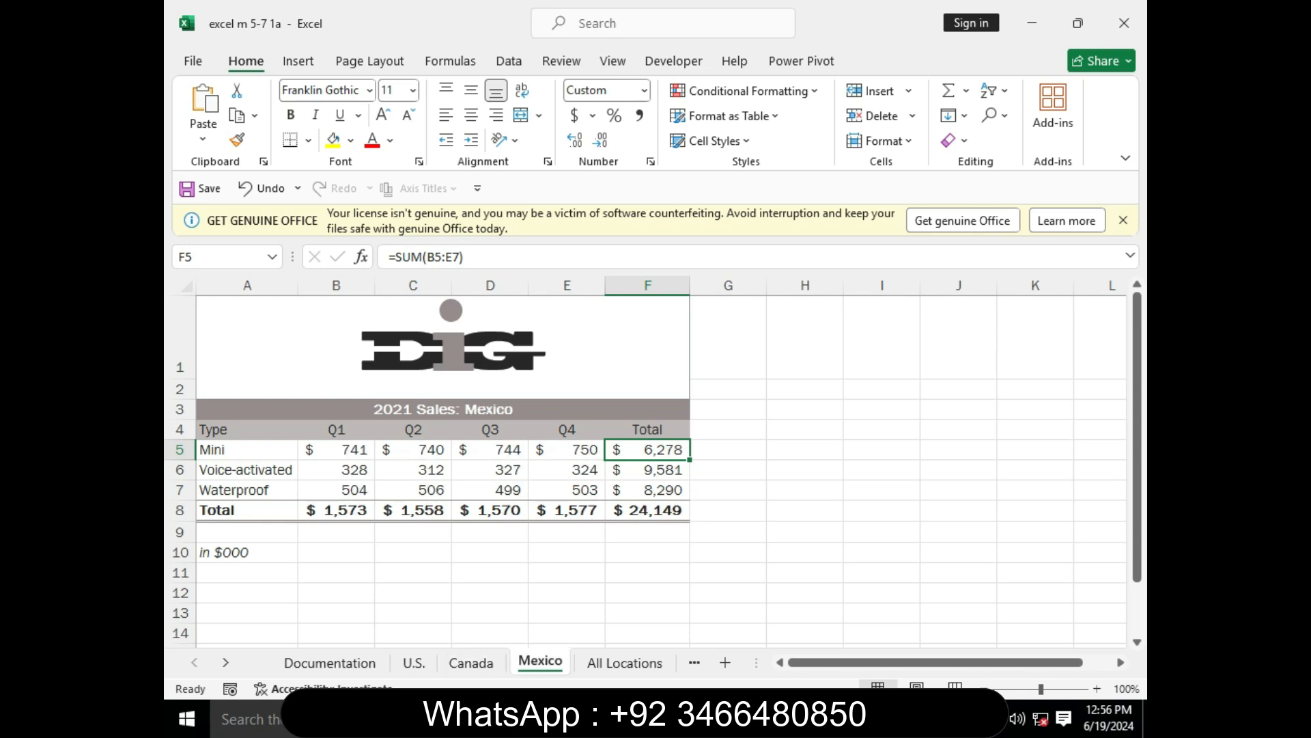
pyautogui.press('F2')
pyautogui.press('BackSpace')
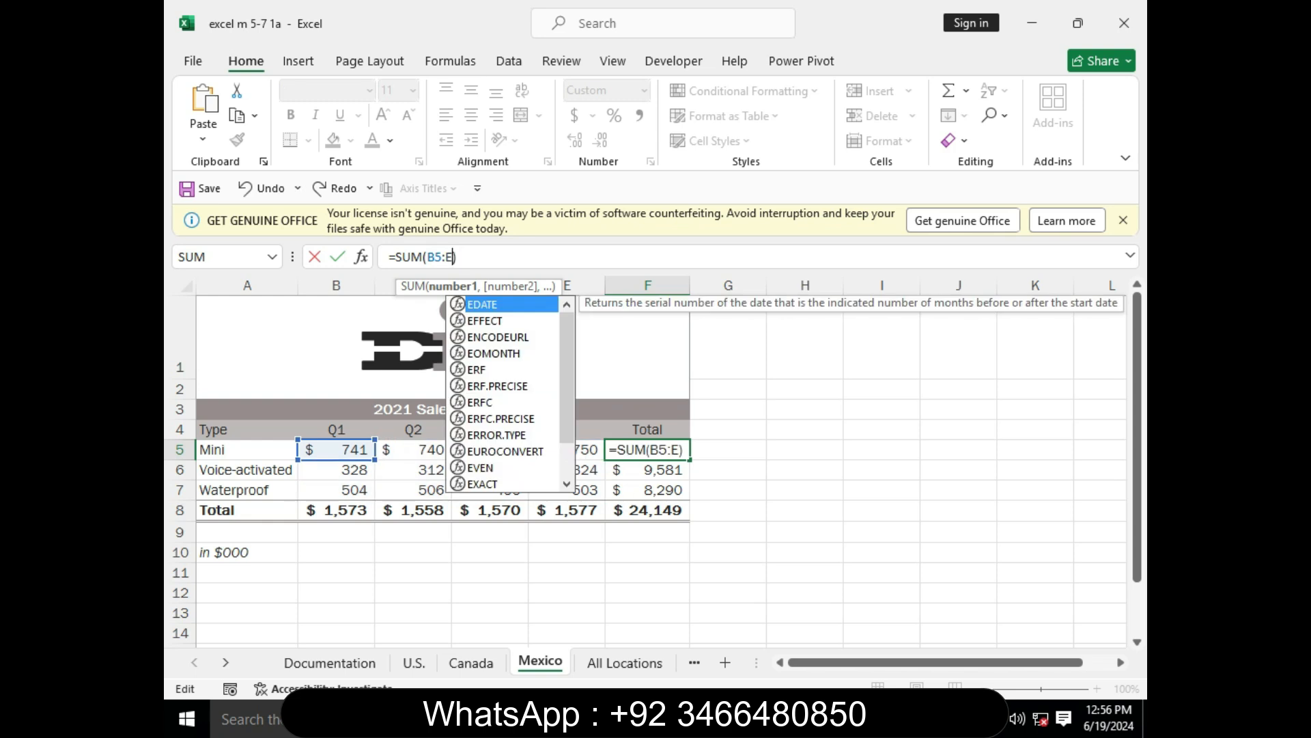
pyautogui.write('5')
pyautogui.press('Return')
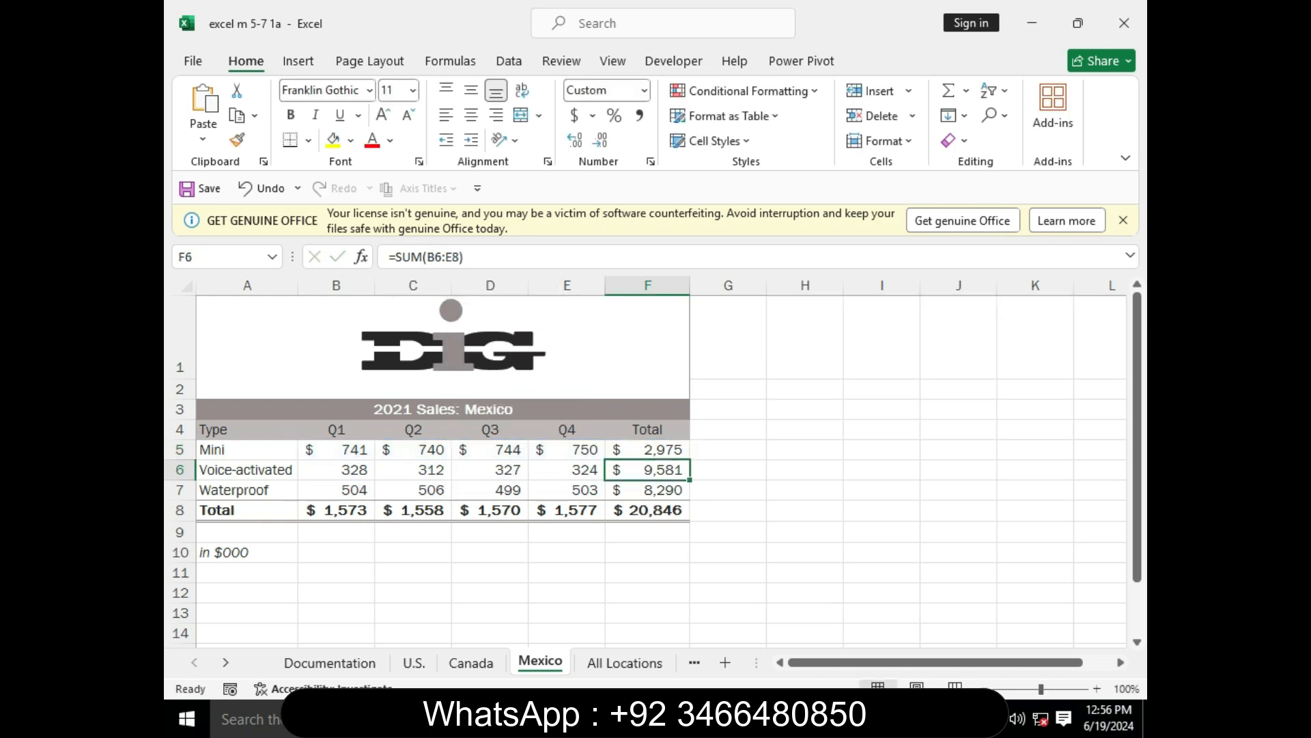
# Step: Change the formula in cell F5 of the Canada worksheet to =SUM(B5:E5)
pyautogui.hotkey('ctrl', 'pageup')
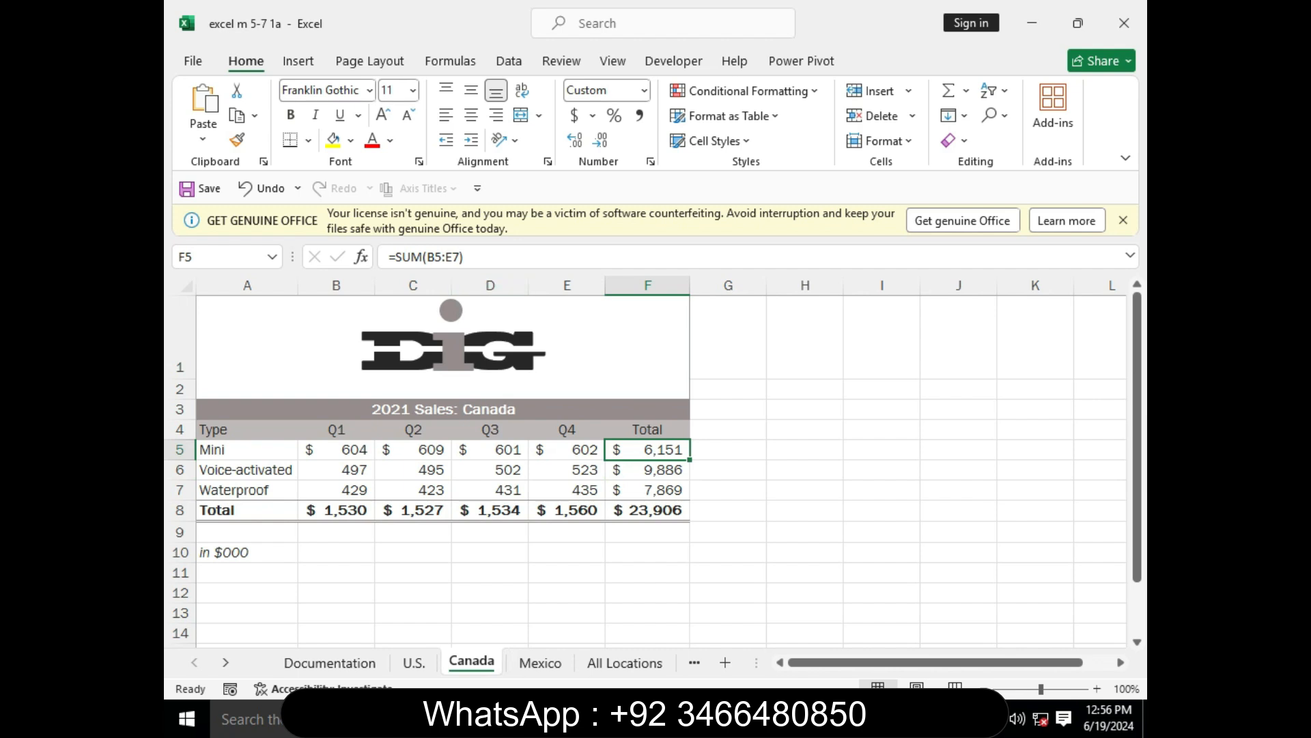
pyautogui.press('F2')
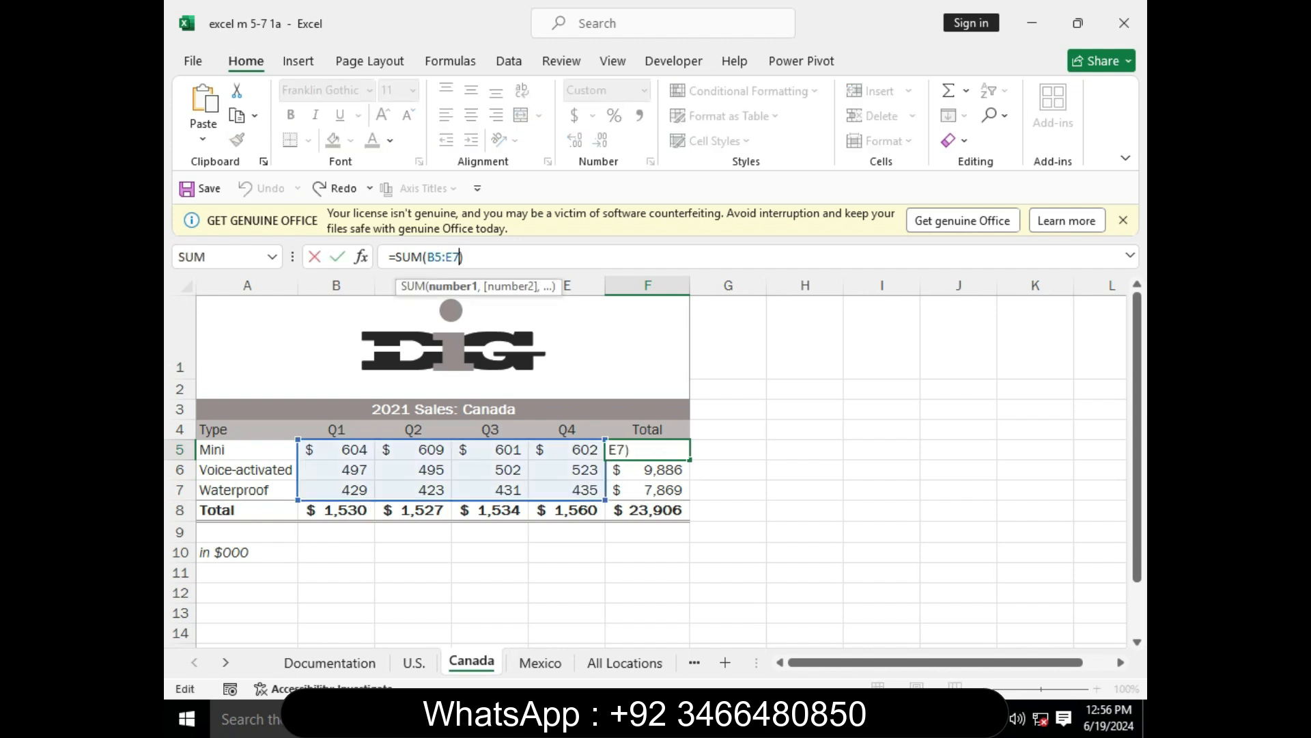
pyautogui.press('BackSpace')
pyautogui.write('5')
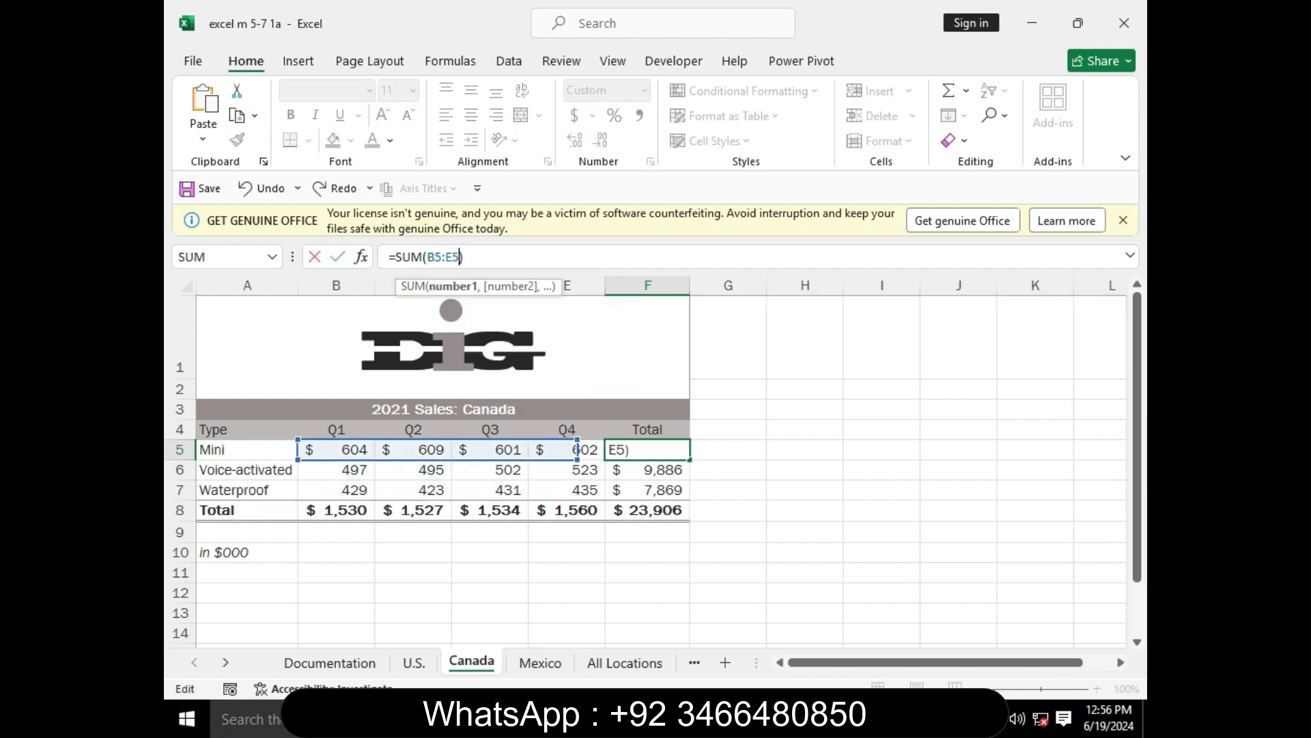
pyautogui.press('Return')
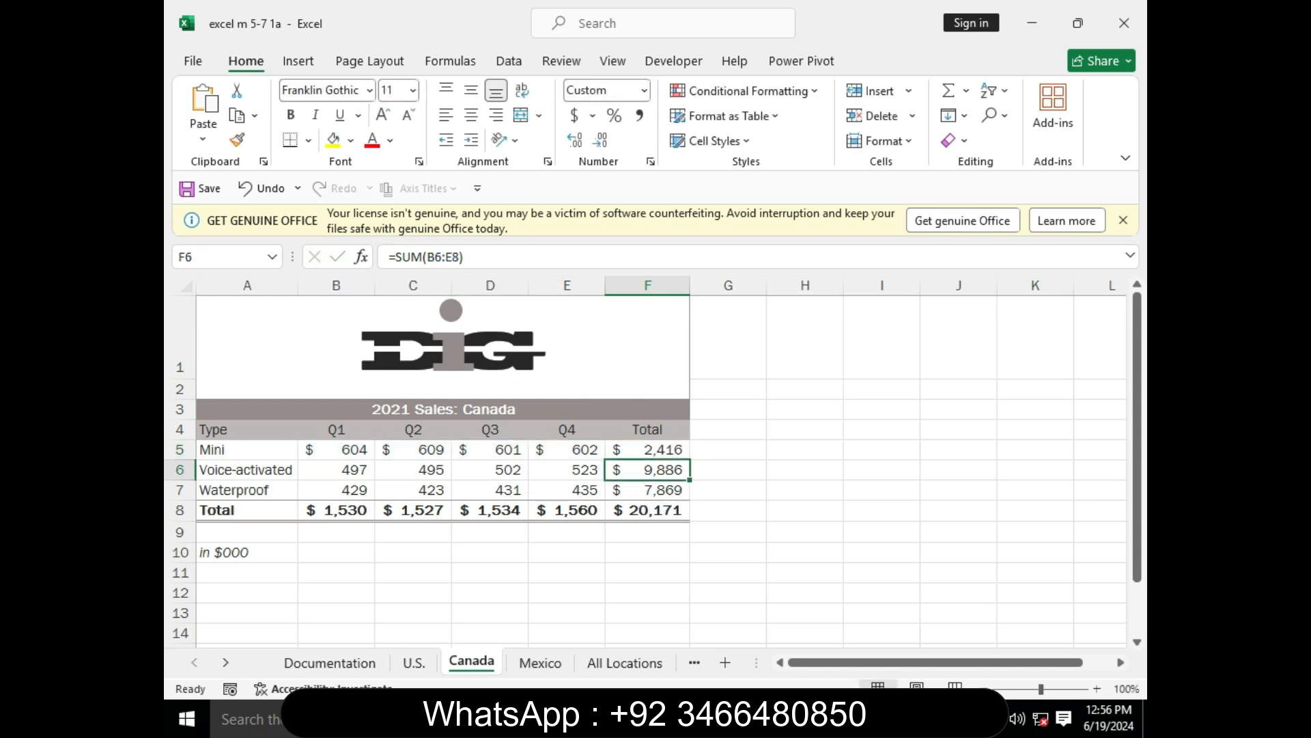
# Step: Read instruction 1d about ungrouping and checking the worksheets in the Word document, and return to Excel
pyautogui.click(775, 718)
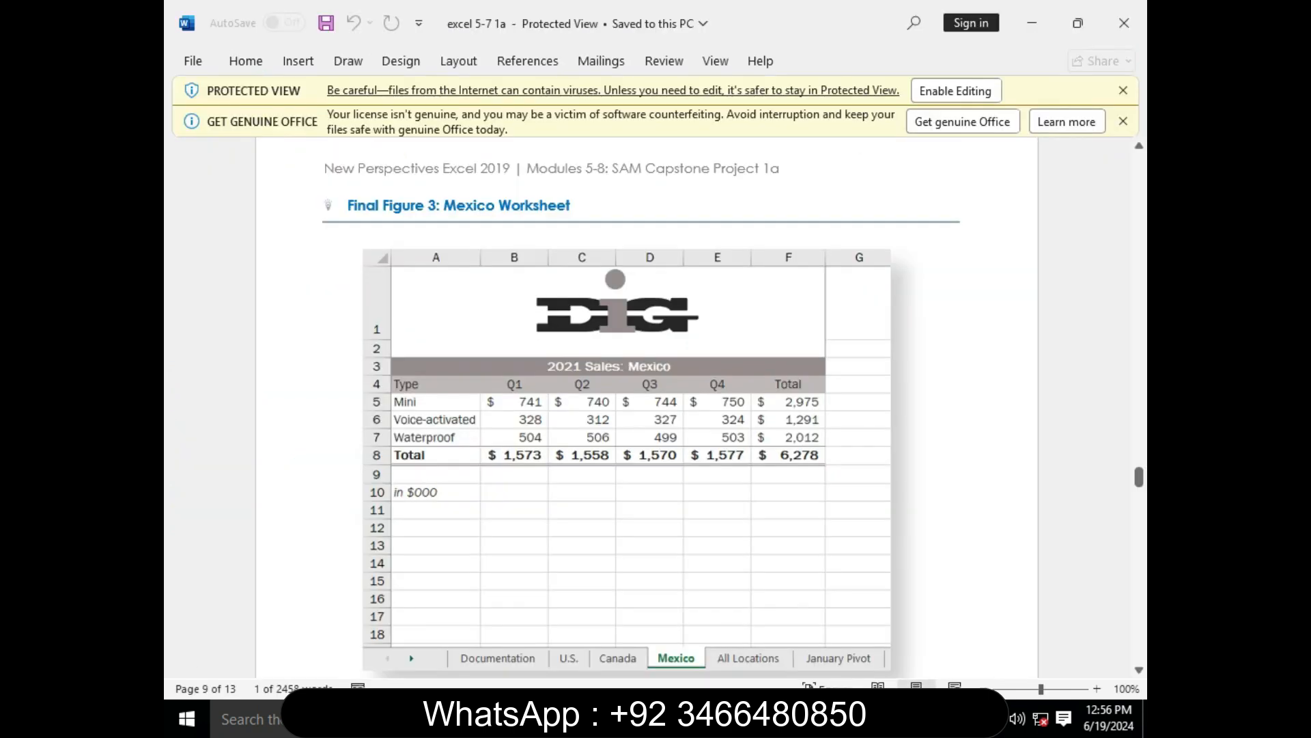
pyautogui.moveTo(1138, 476); pyautogui.dragTo(1138, 204)
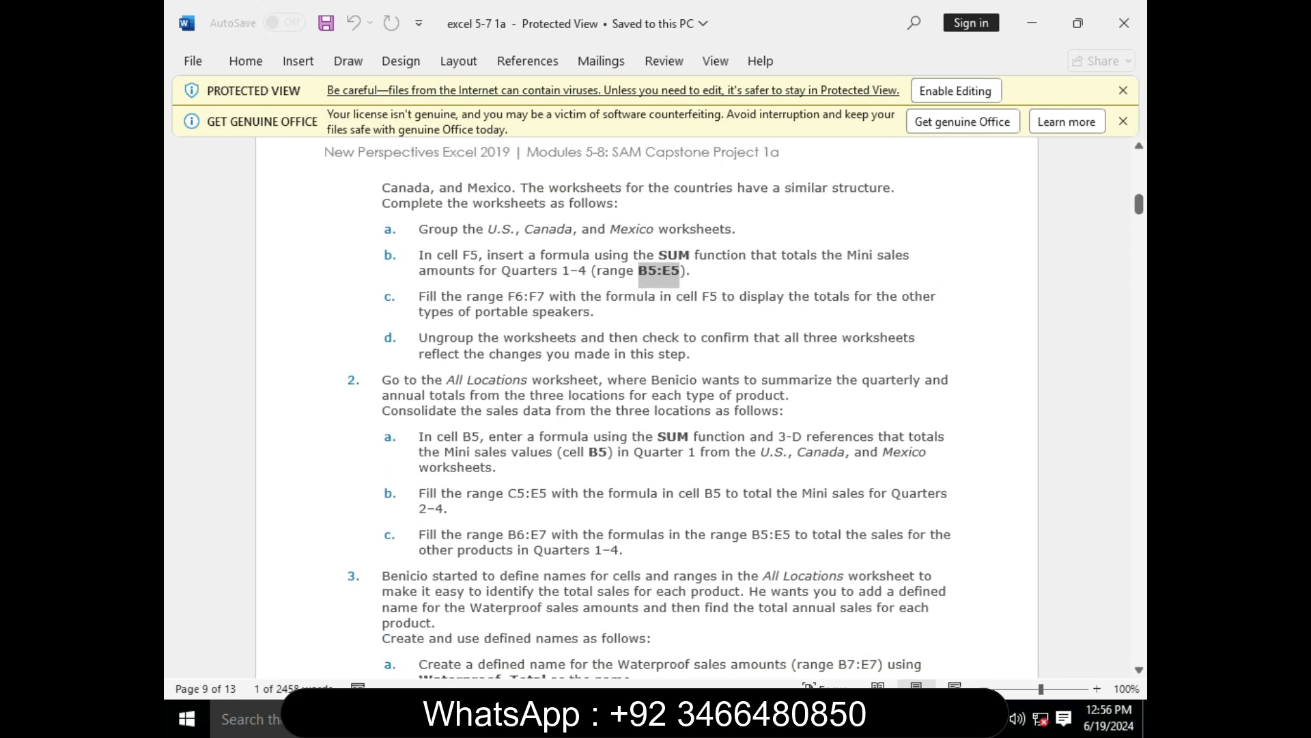
pyautogui.moveTo(418, 337); pyautogui.dragTo(696, 353)
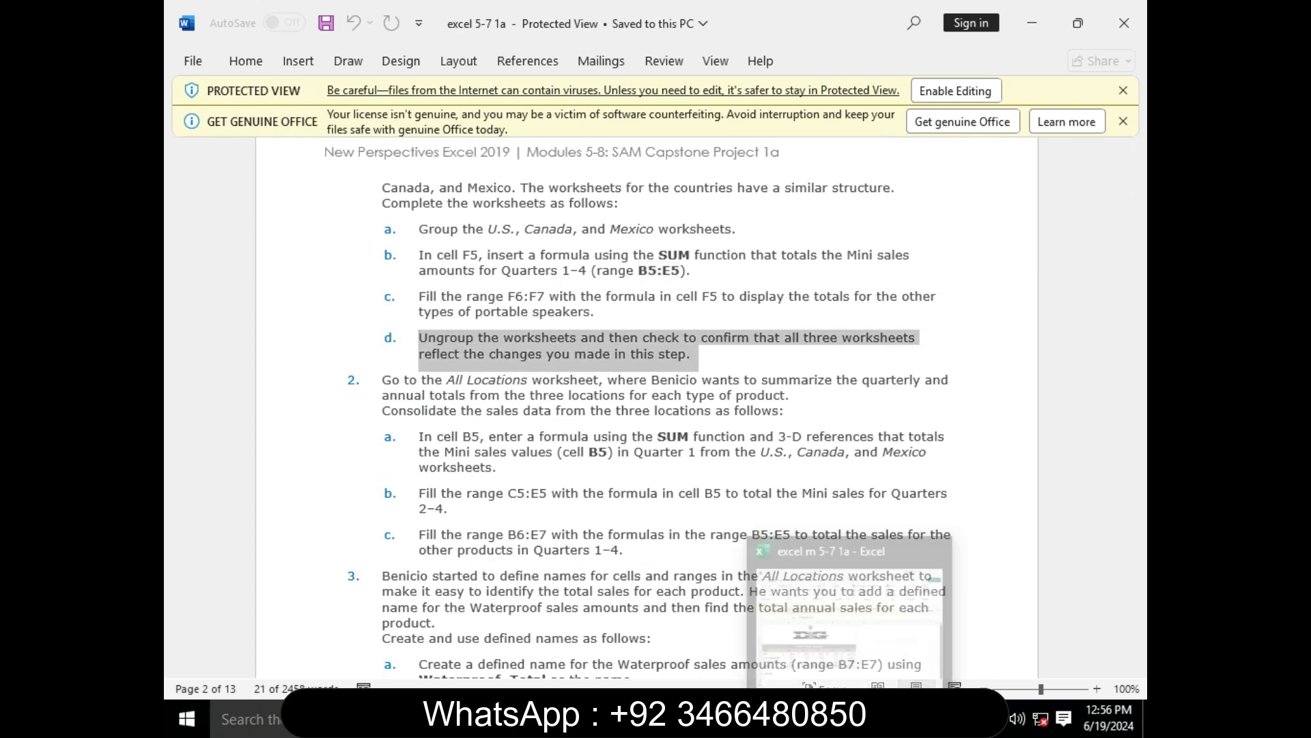
pyautogui.click(851, 718)
# Step: Group the U.S., Canada, and Mexico worksheets and ungroup them again, ending on the Canada worksheet
pyautogui.hotkey('ctrl', 'pageup')
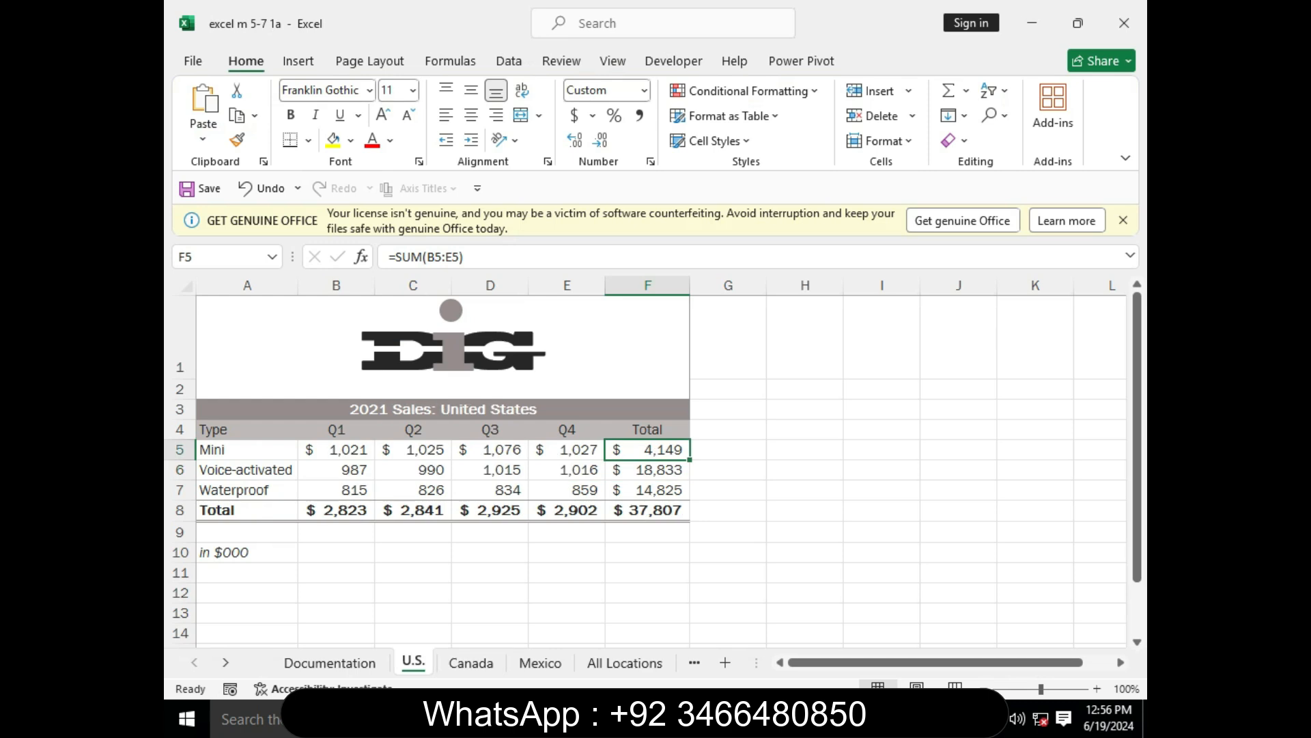
pyautogui.hotkey('ctrl', 'shift', 'pagedown')
pyautogui.hotkey('ctrl', 'shift', 'pagedown')
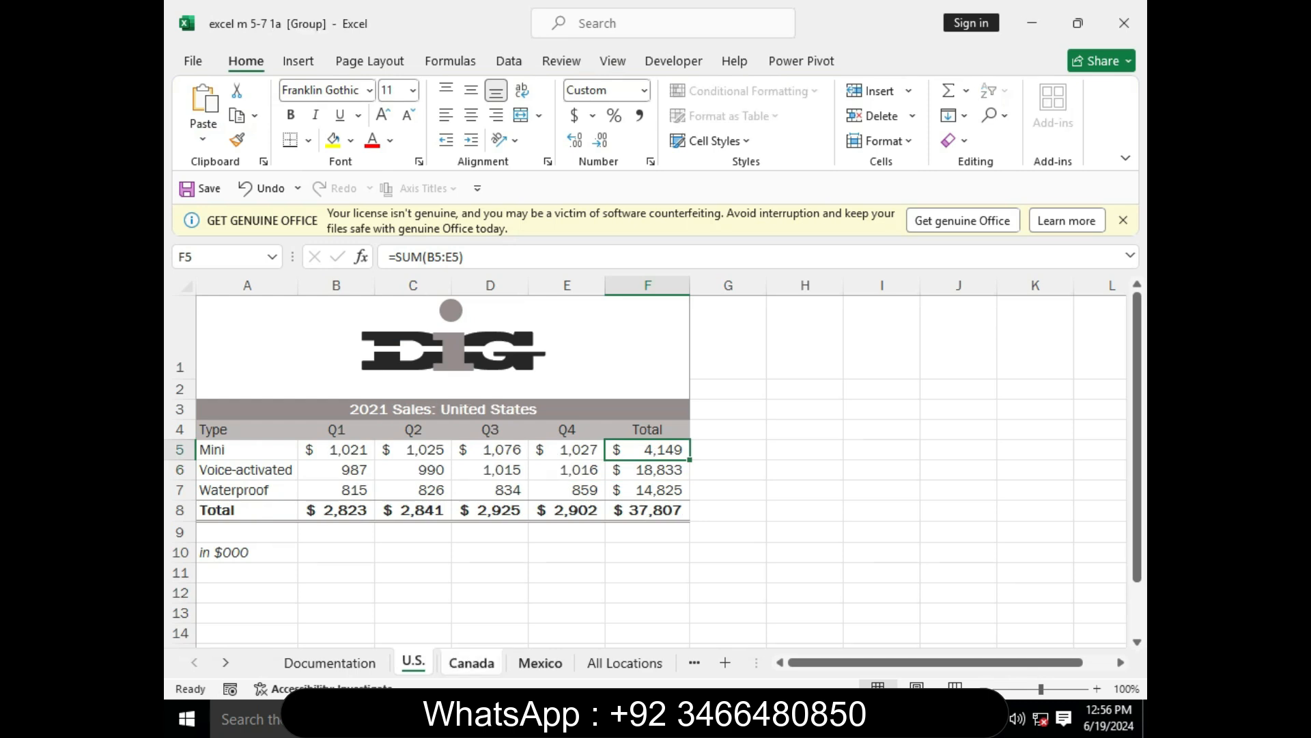
pyautogui.rightClick(474, 661)
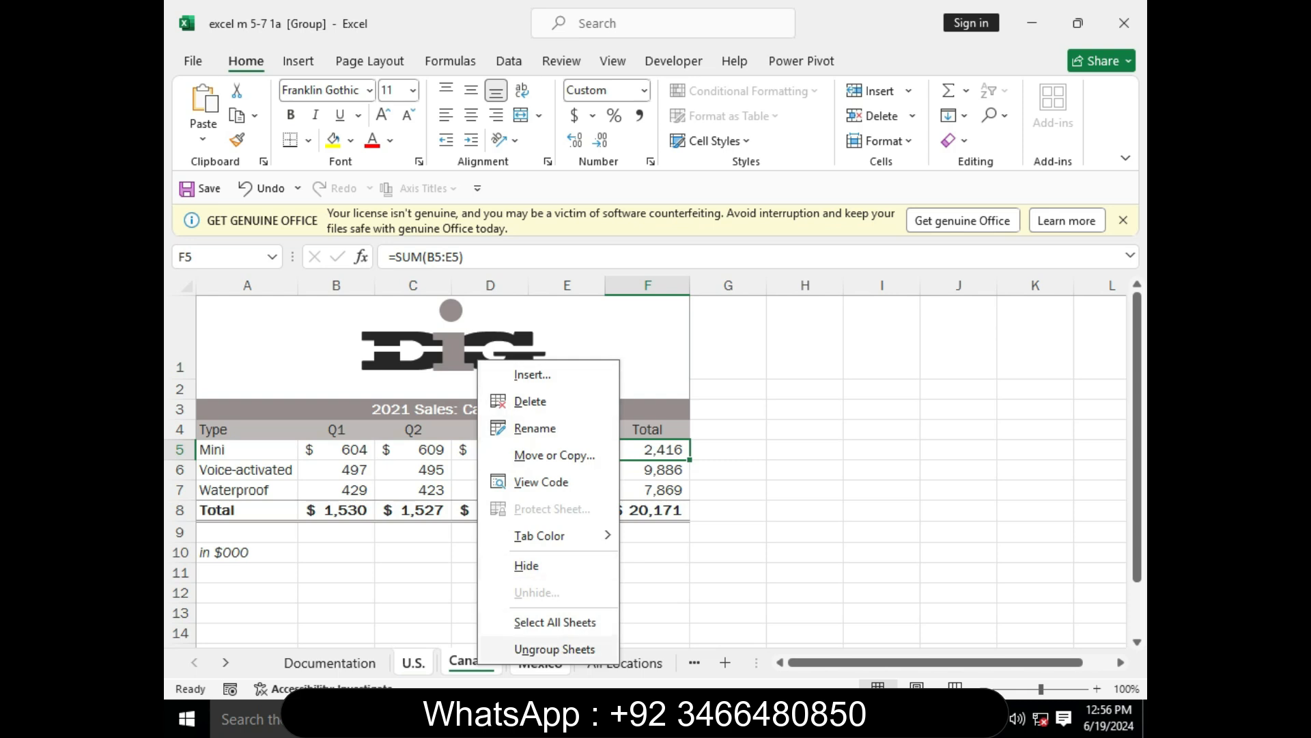
pyautogui.click(555, 649)
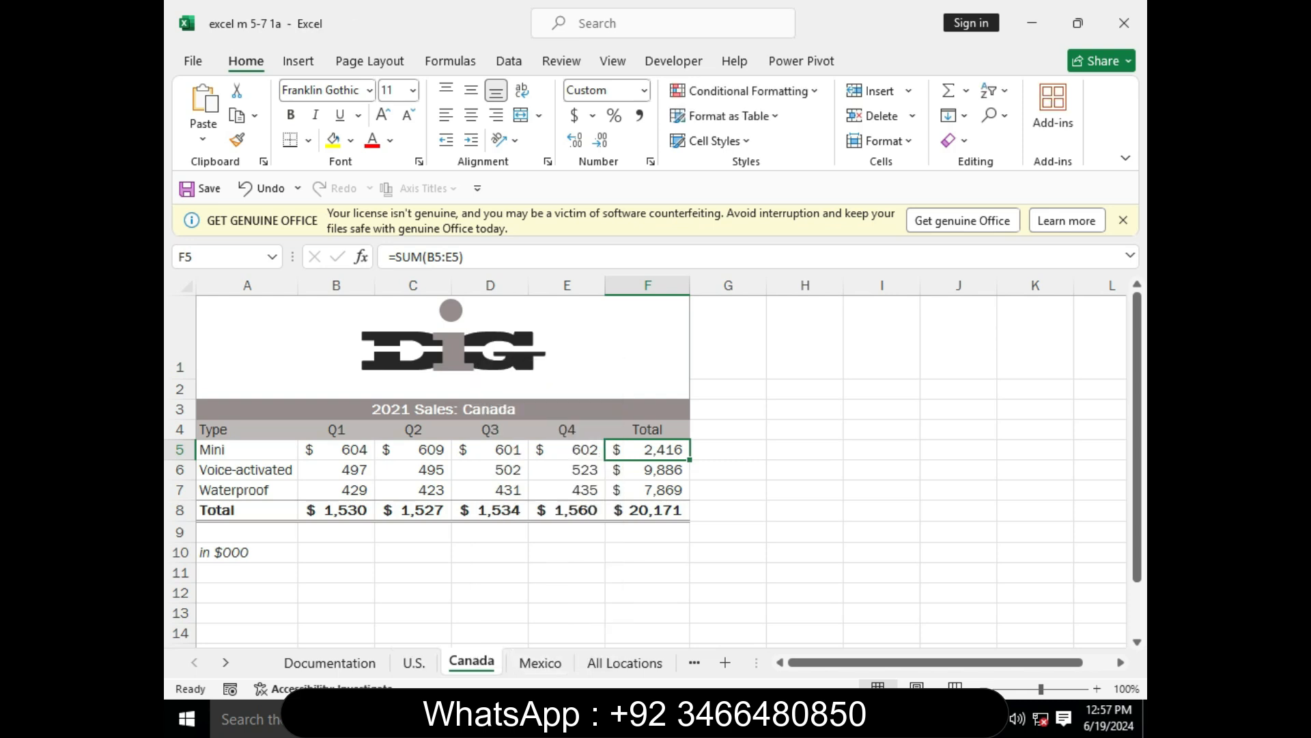
# Step: Read instructions 2 and 2a in the Word document and open the All Locations worksheet in Excel
pyautogui.click(775, 719)
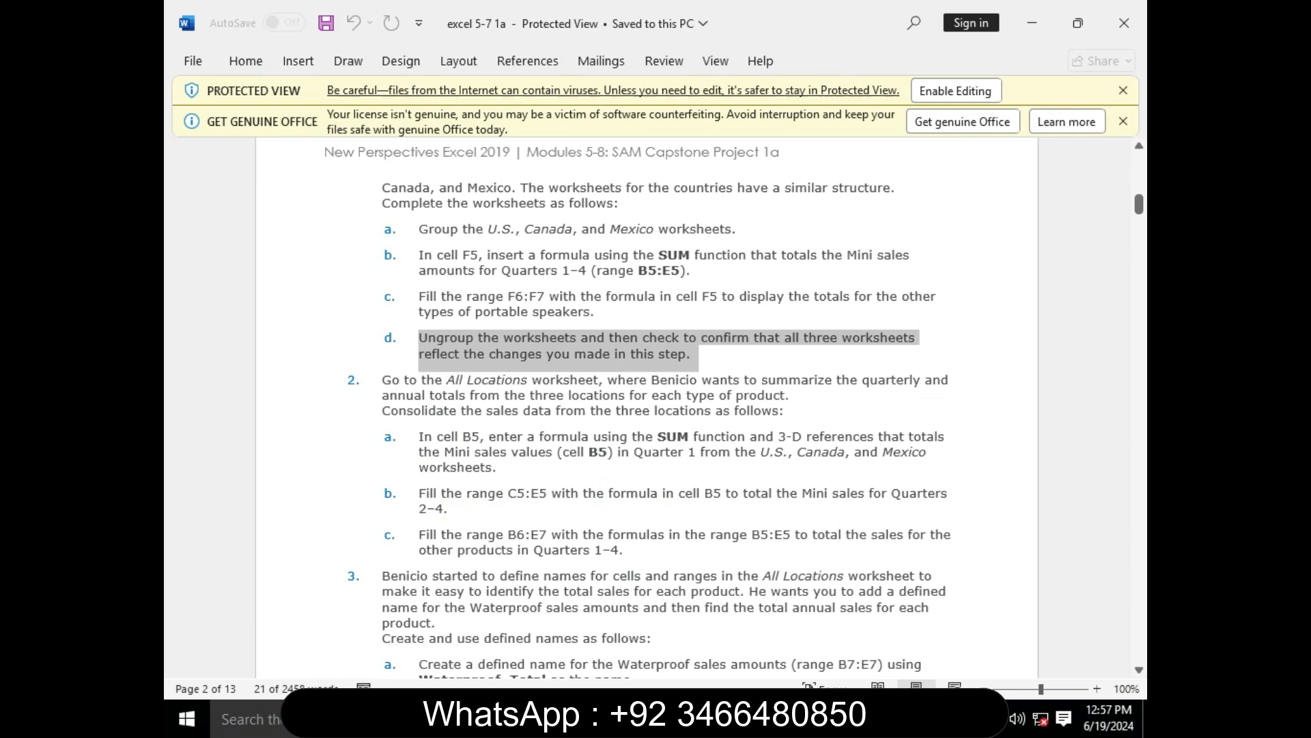
pyautogui.moveTo(383, 381); pyautogui.dragTo(791, 416)
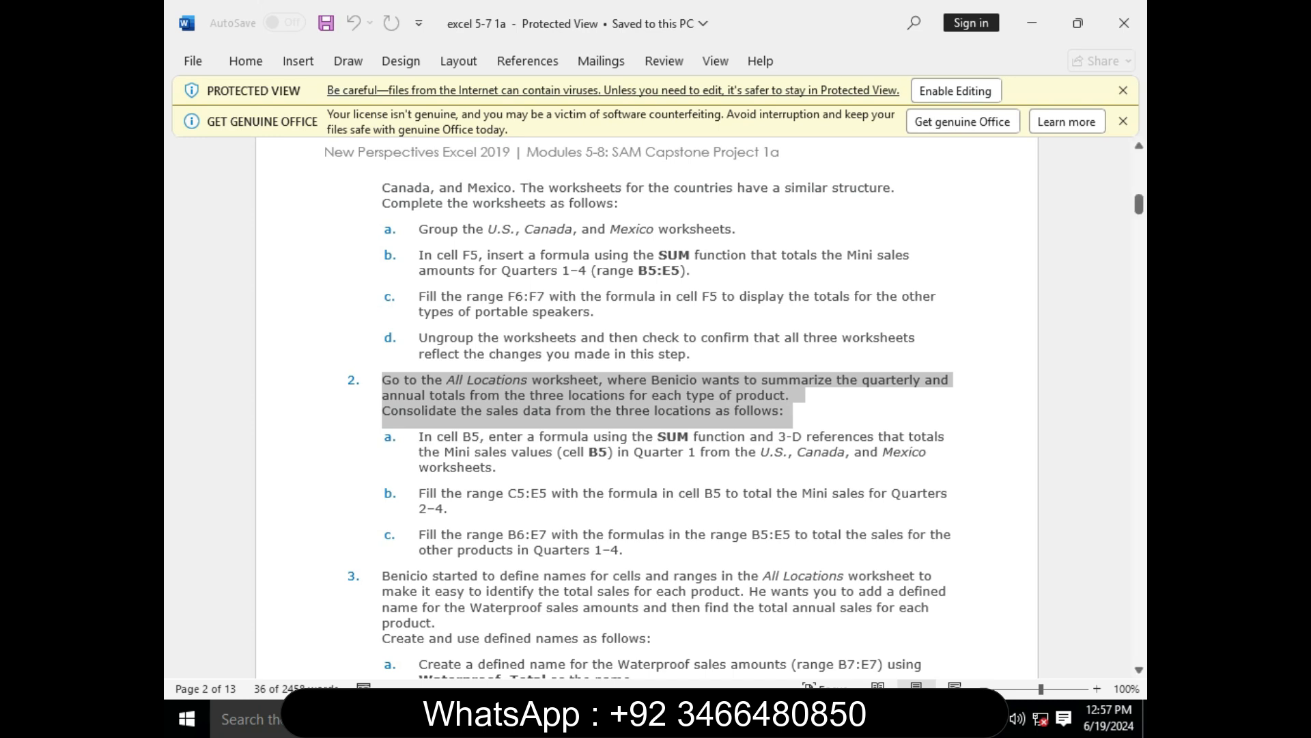
pyautogui.moveTo(1139, 204); pyautogui.dragTo(1139, 209)
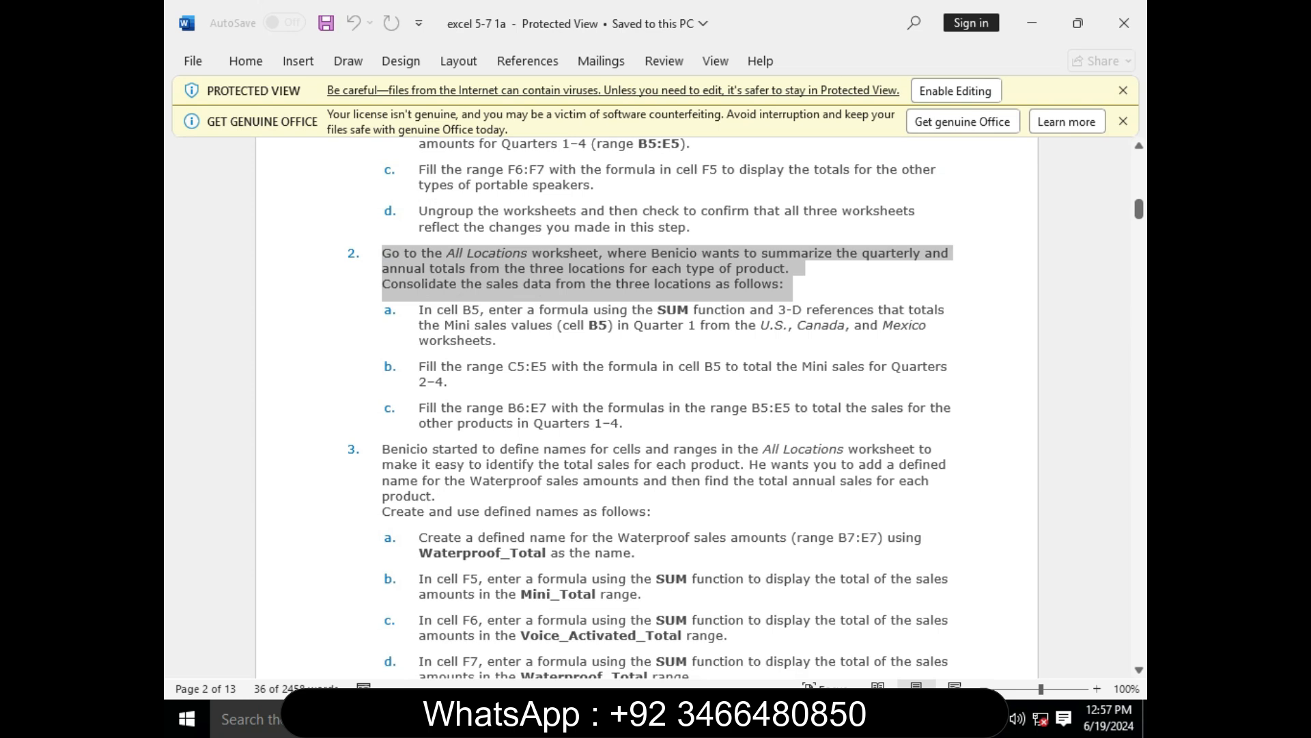
pyautogui.moveTo(418, 310); pyautogui.dragTo(492, 341)
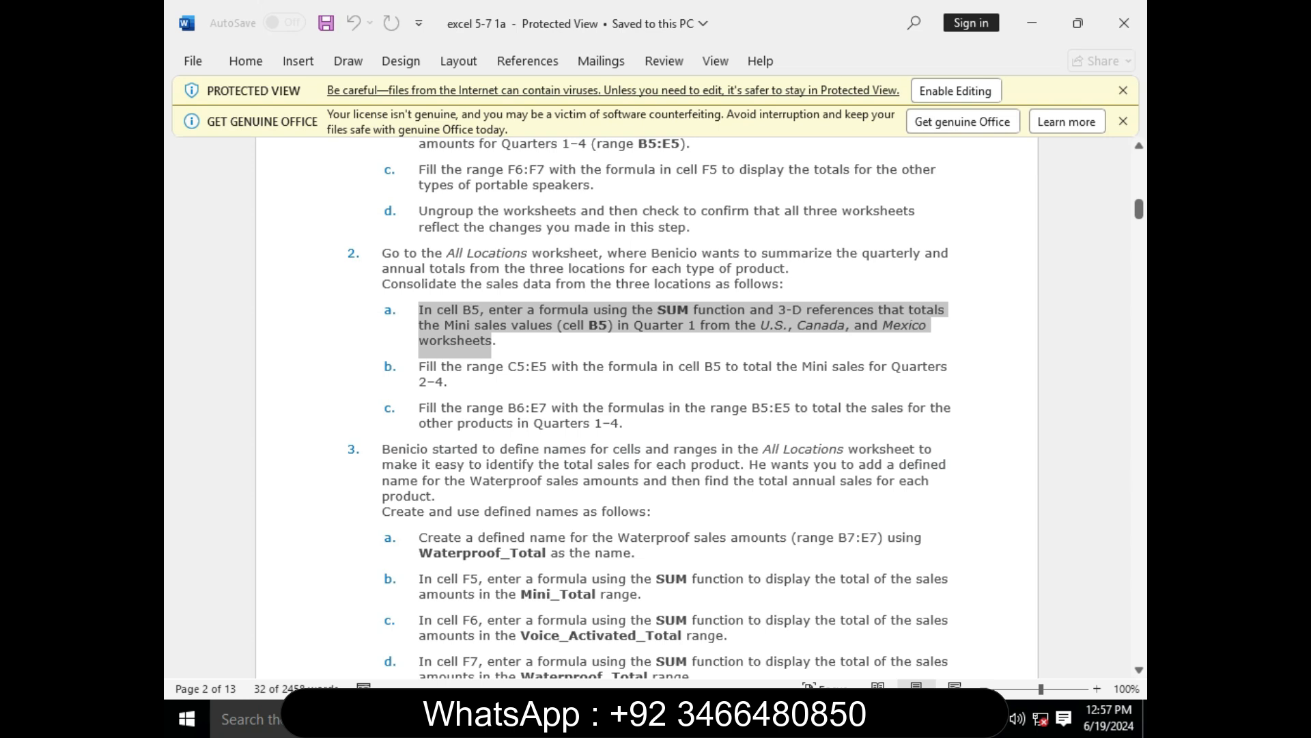
pyautogui.moveTo(851, 718)
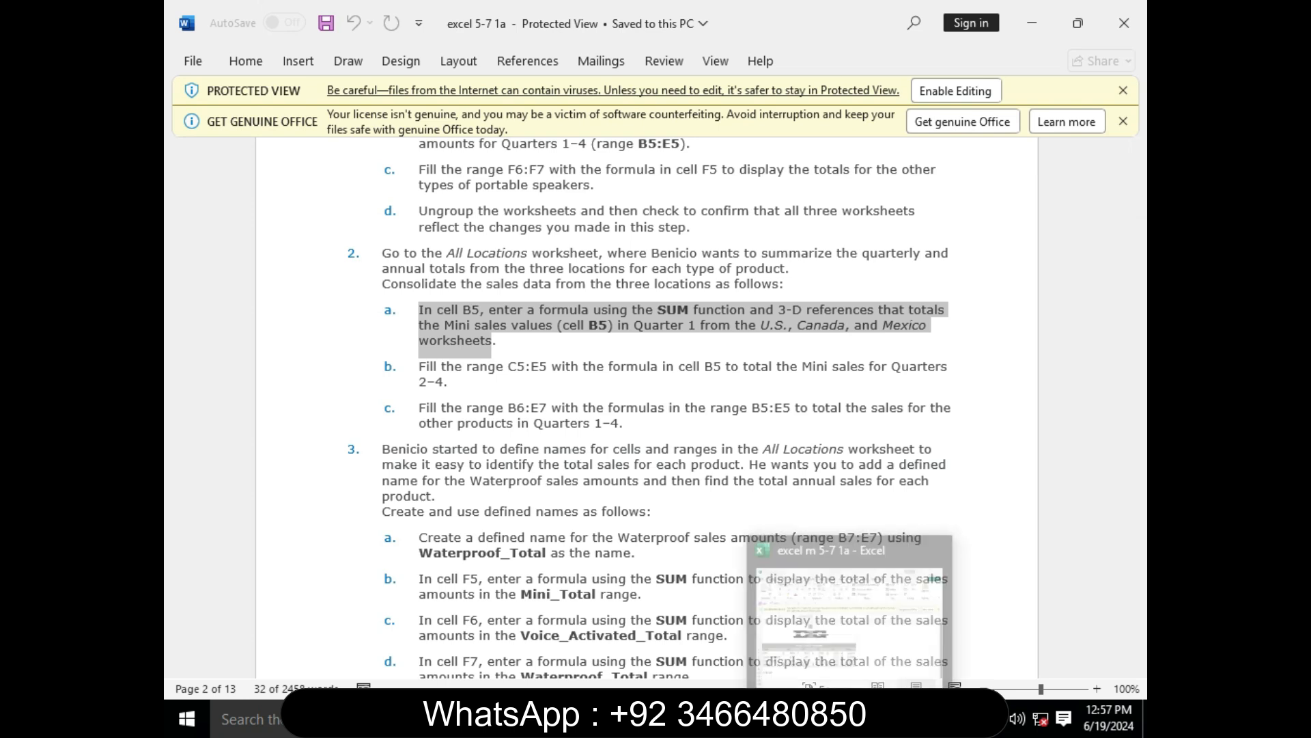
pyautogui.click(851, 615)
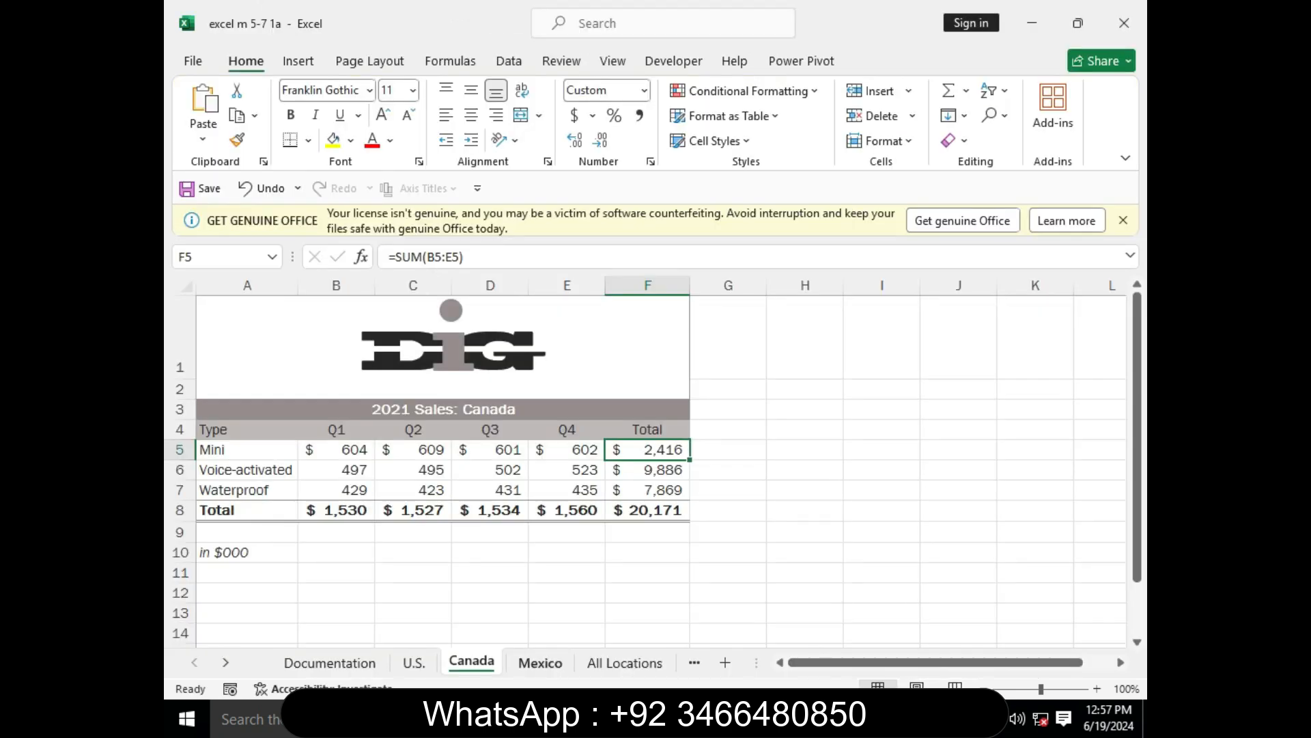
pyautogui.click(625, 661)
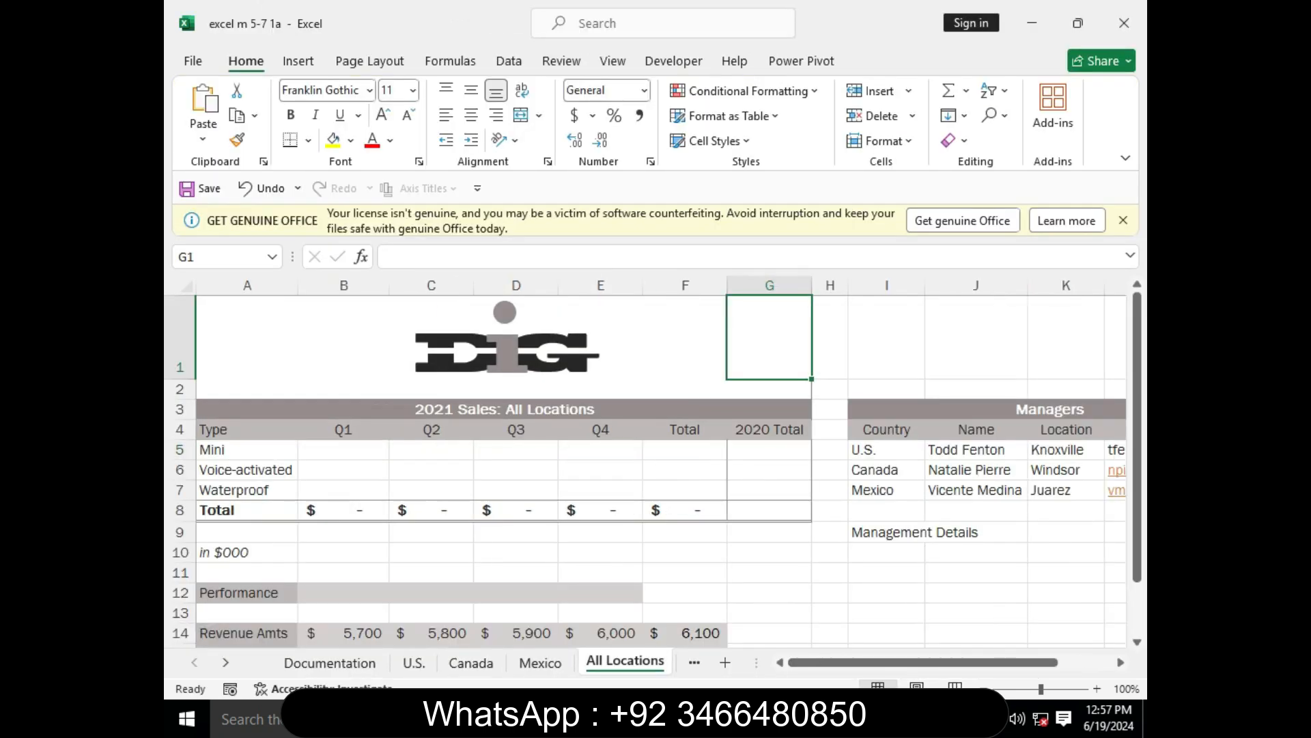
pyautogui.click(776, 719)
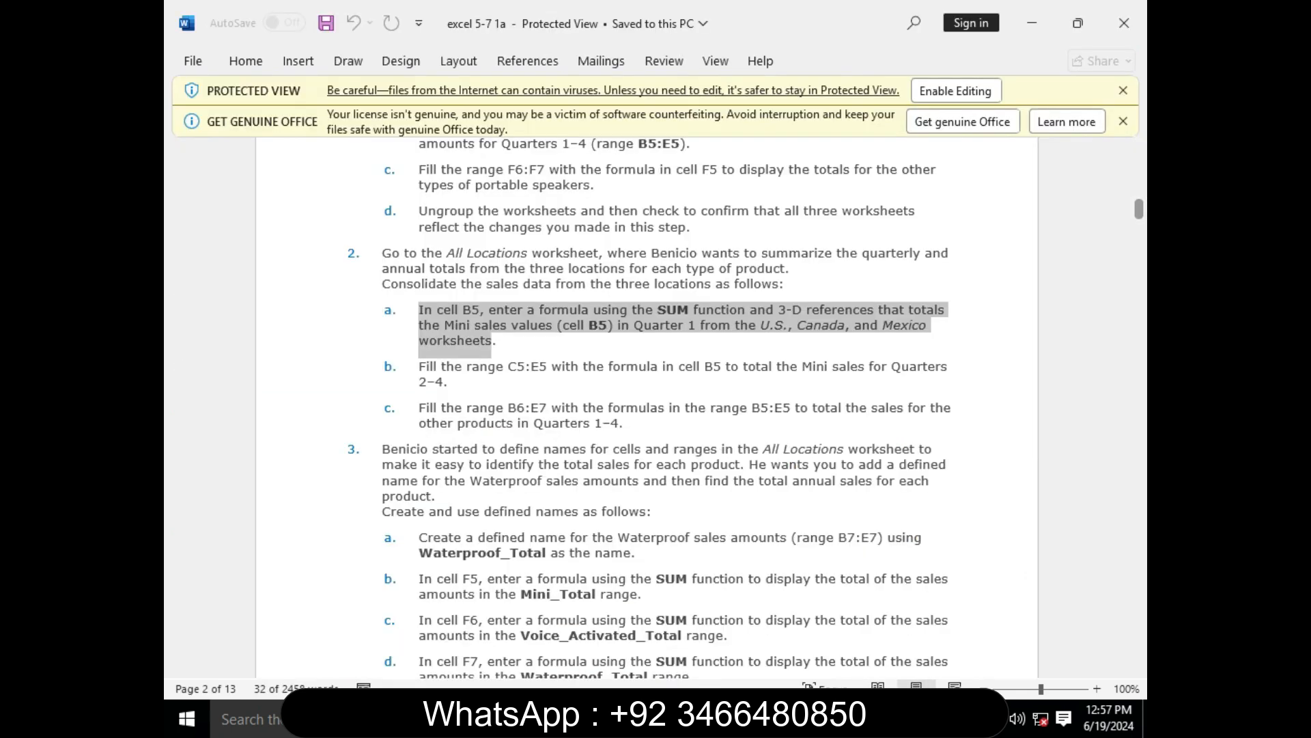
pyautogui.click(851, 718)
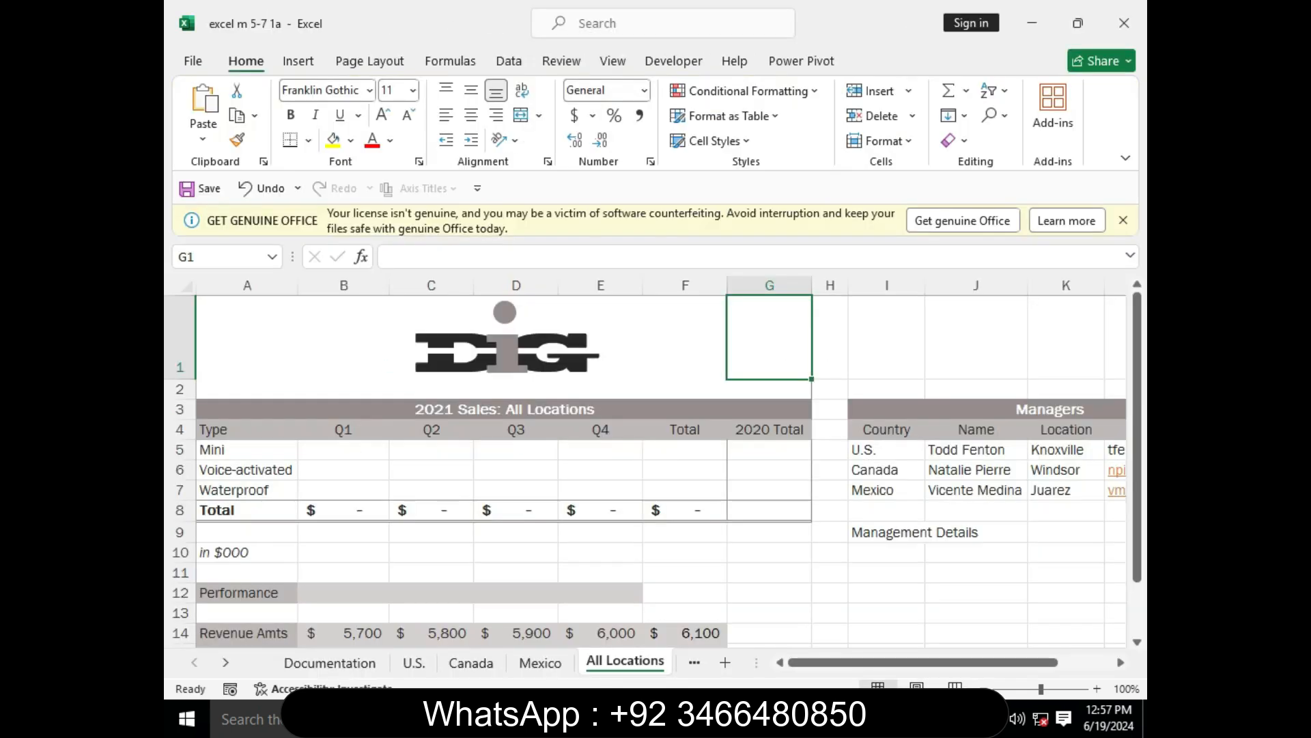
# Step: Start a SUM formula in cell B5 of the All Locations worksheet, rechecking instruction 2a in the Word document
pyautogui.click(343, 450)
pyautogui.write('=')
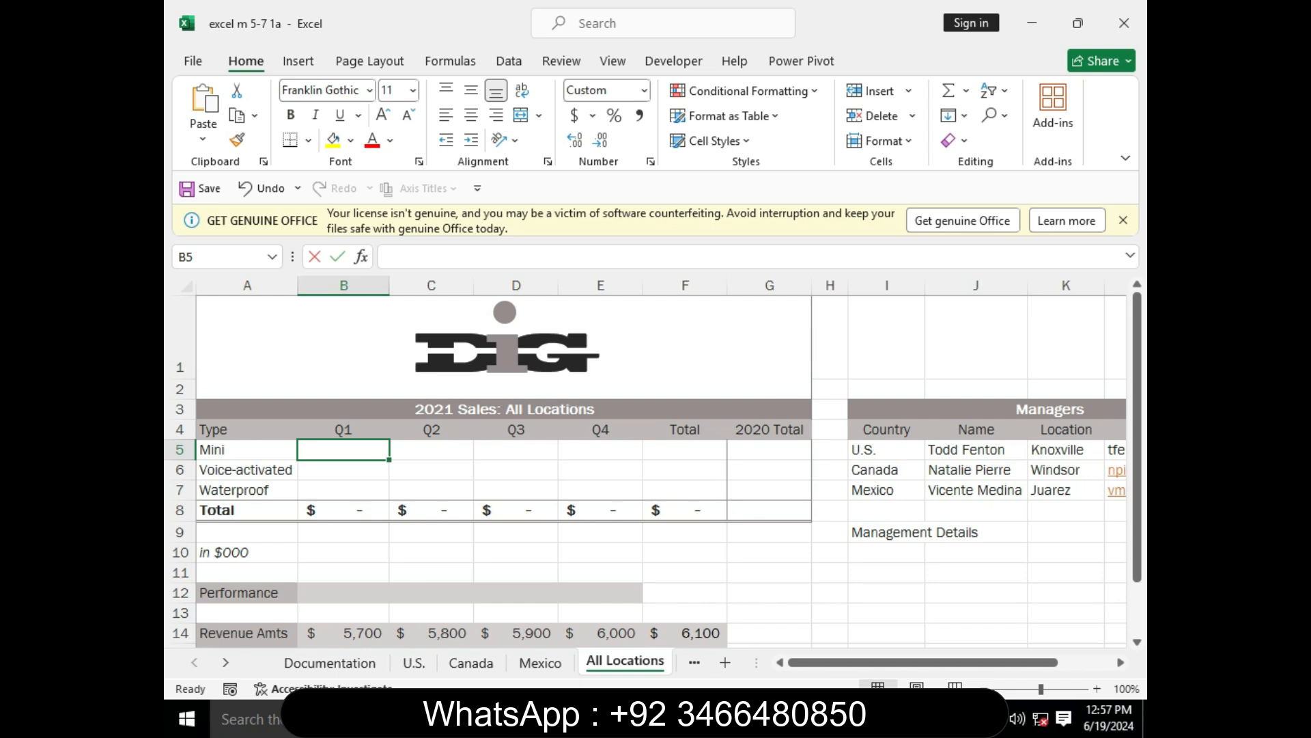
pyautogui.write('su')
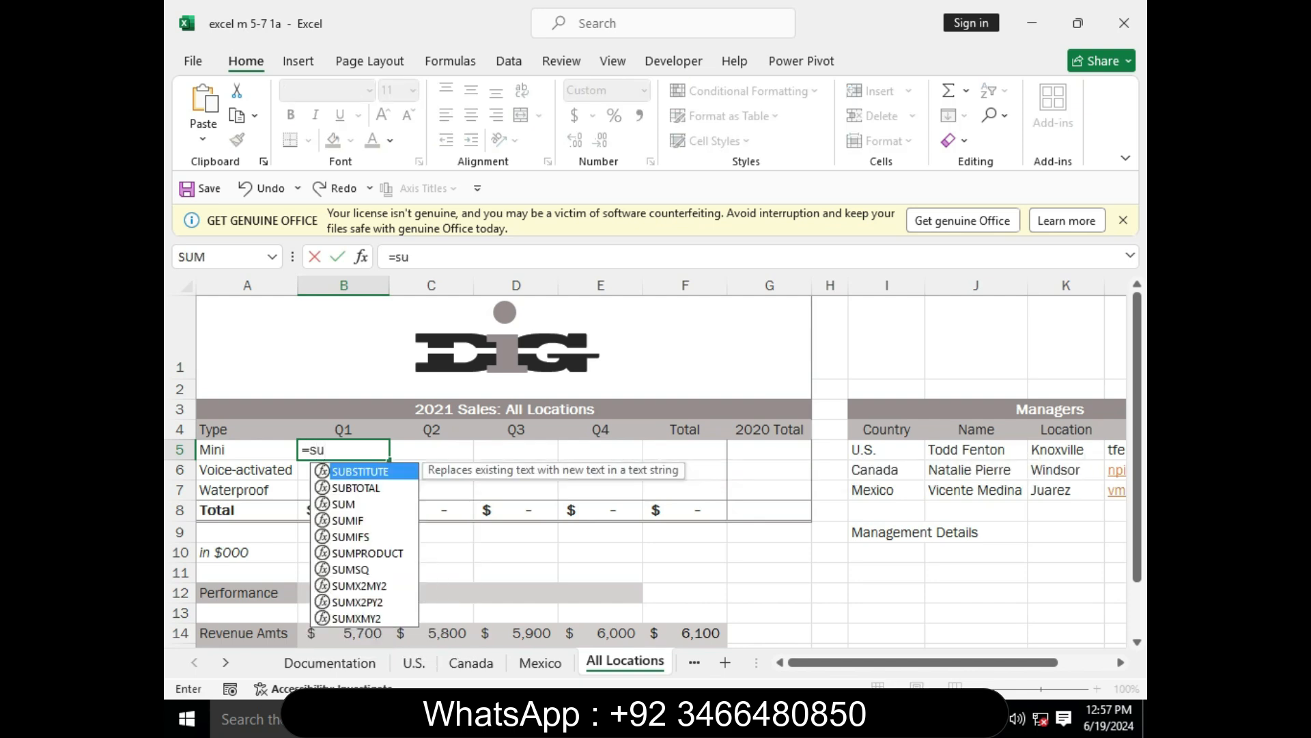
pyautogui.write('m')
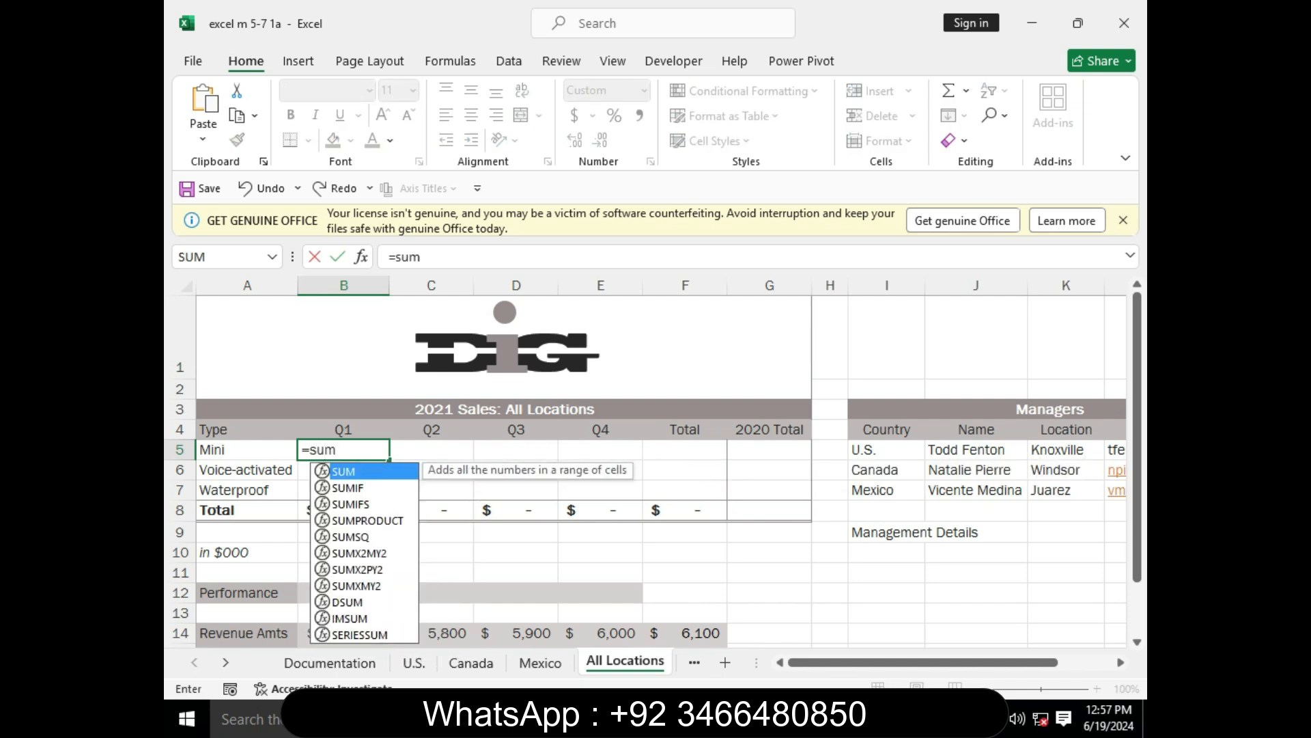
pyautogui.press('Tab')
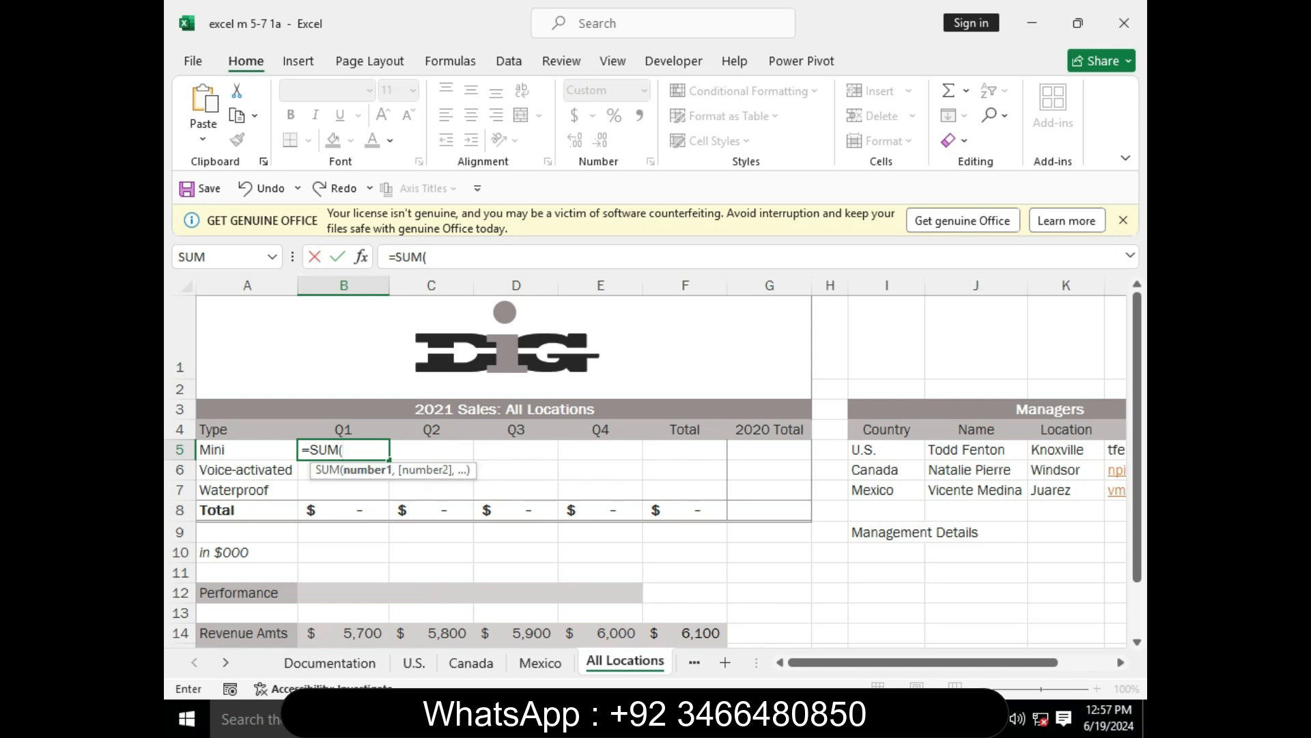
pyautogui.hotkey('alt', 'Tab')
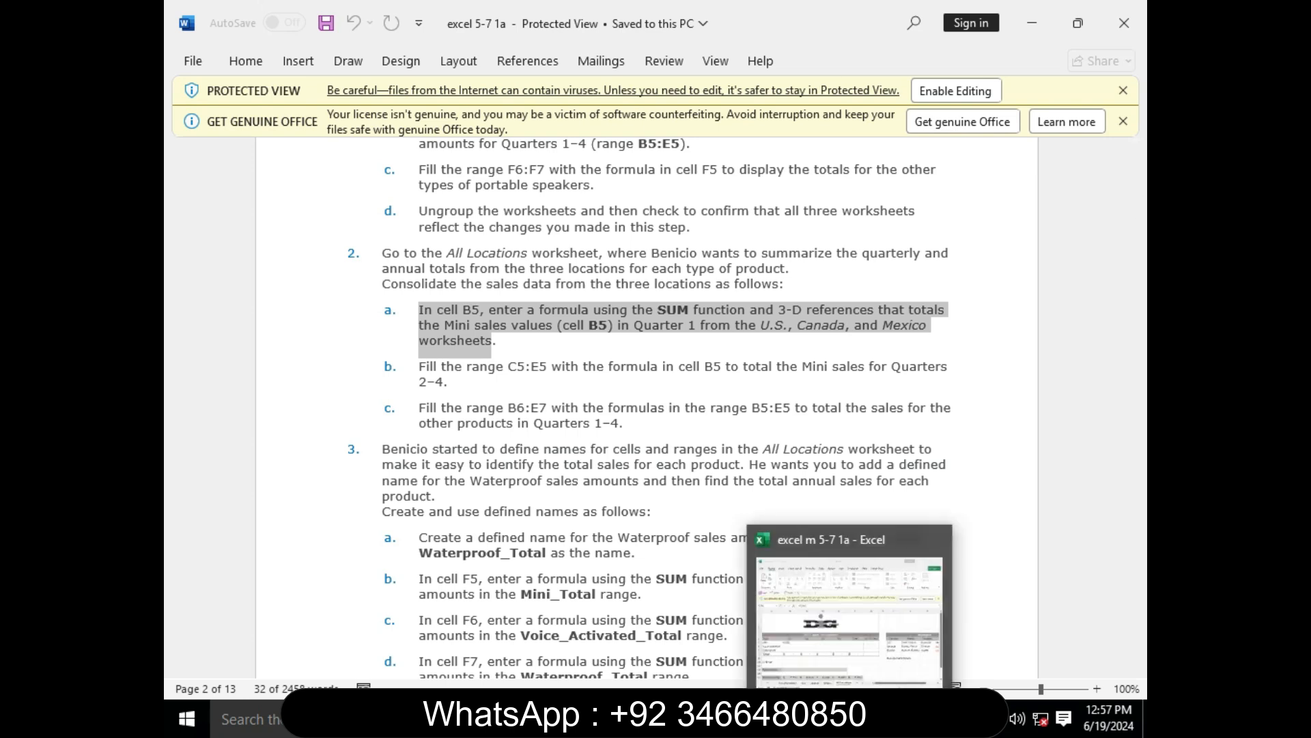
pyautogui.click(850, 719)
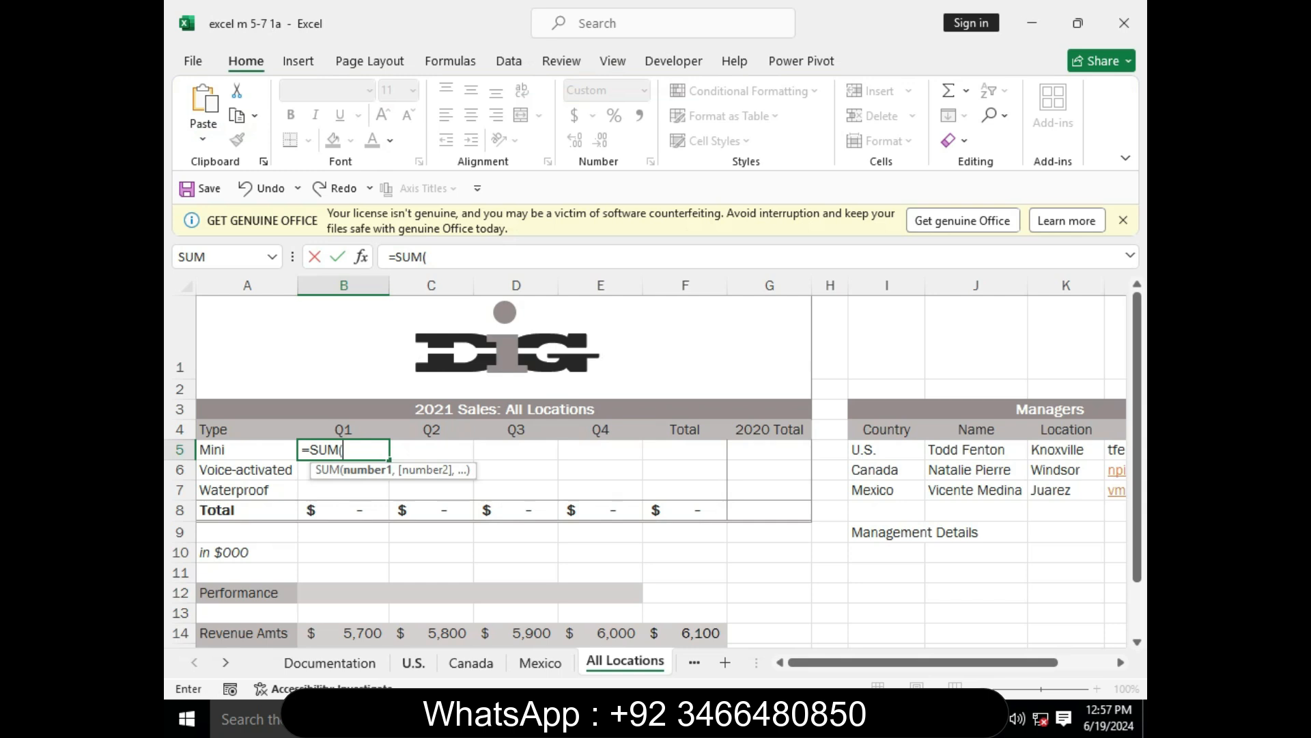
# Step: Try to complete the SUM formula with references to cell B5 on the U.S., Canada, and Mexico worksheets
pyautogui.click(413, 663)
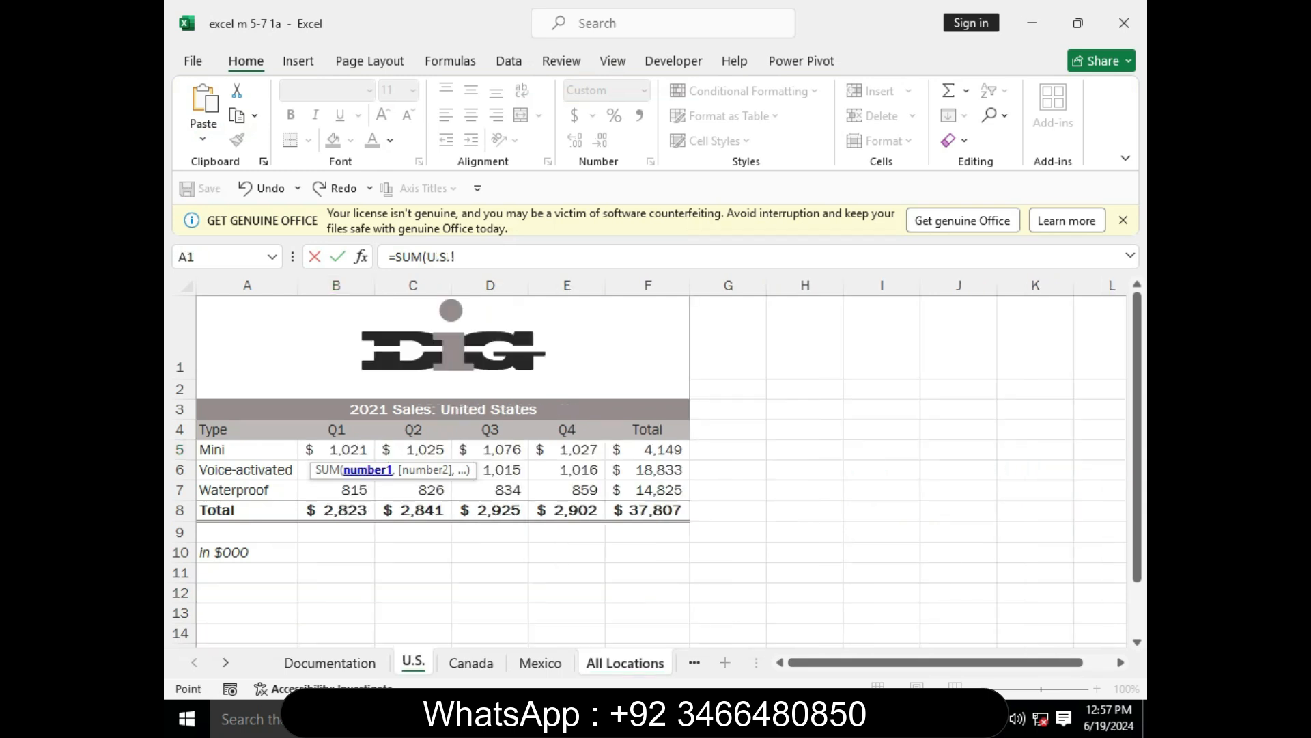
pyautogui.click(337, 450)
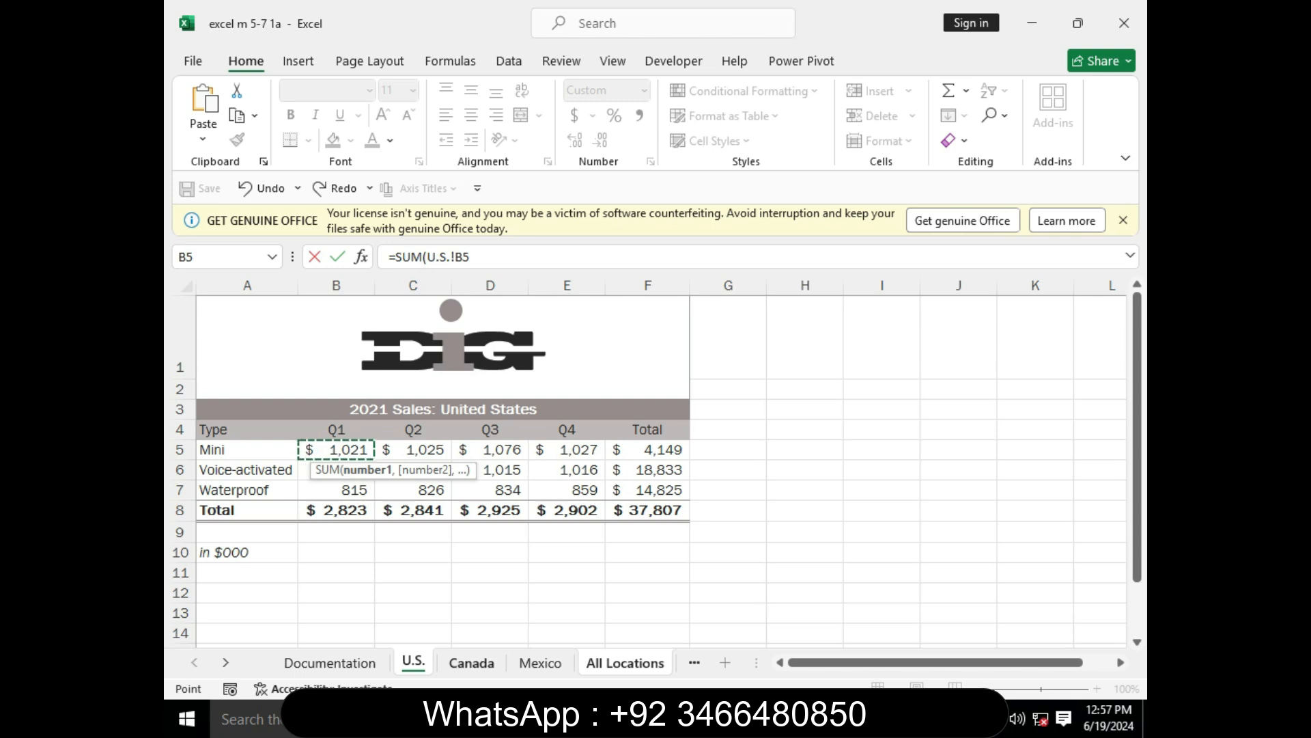
pyautogui.click(471, 663)
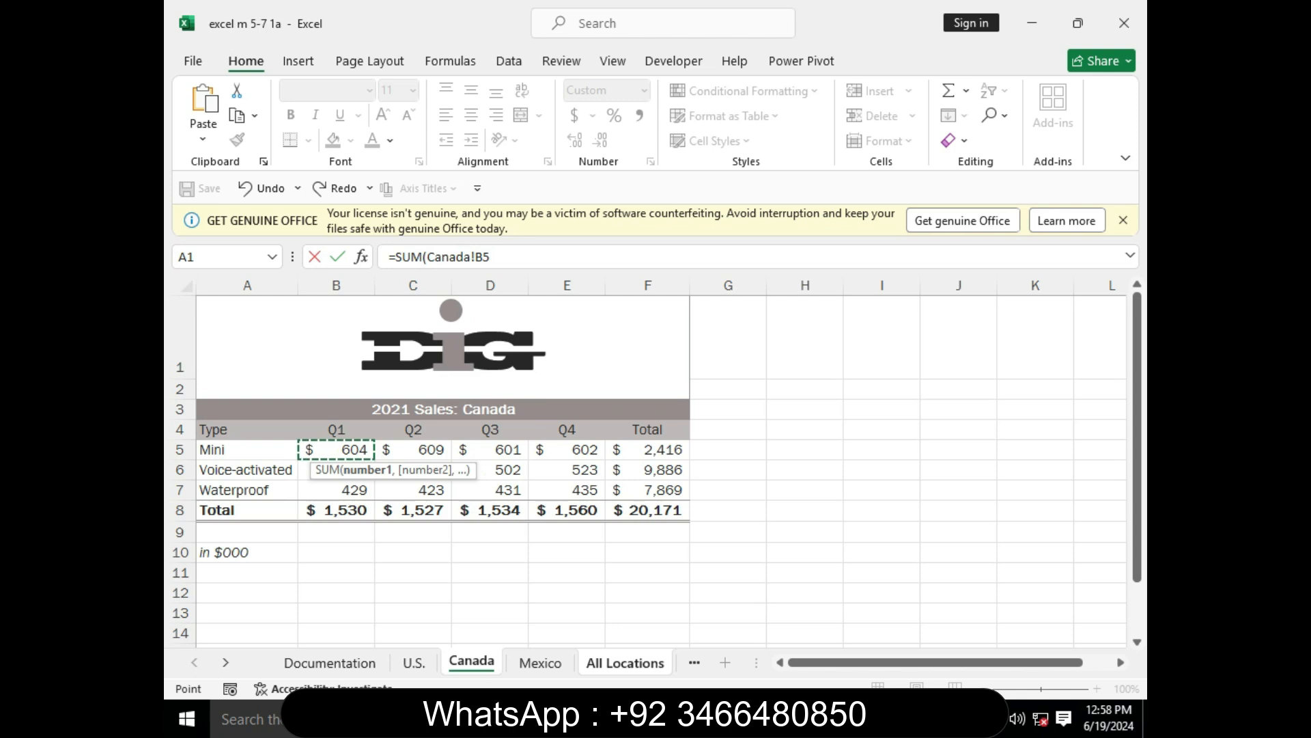
pyautogui.click(540, 662)
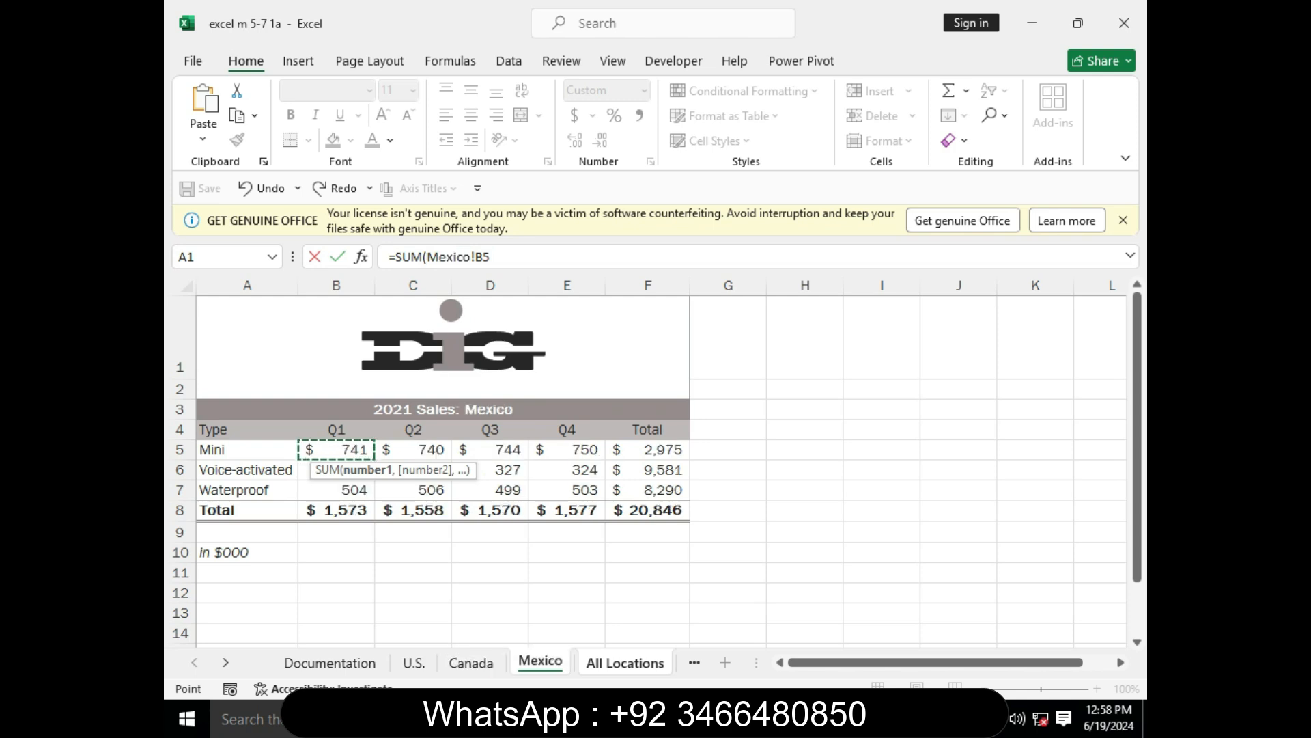
pyautogui.click(625, 662)
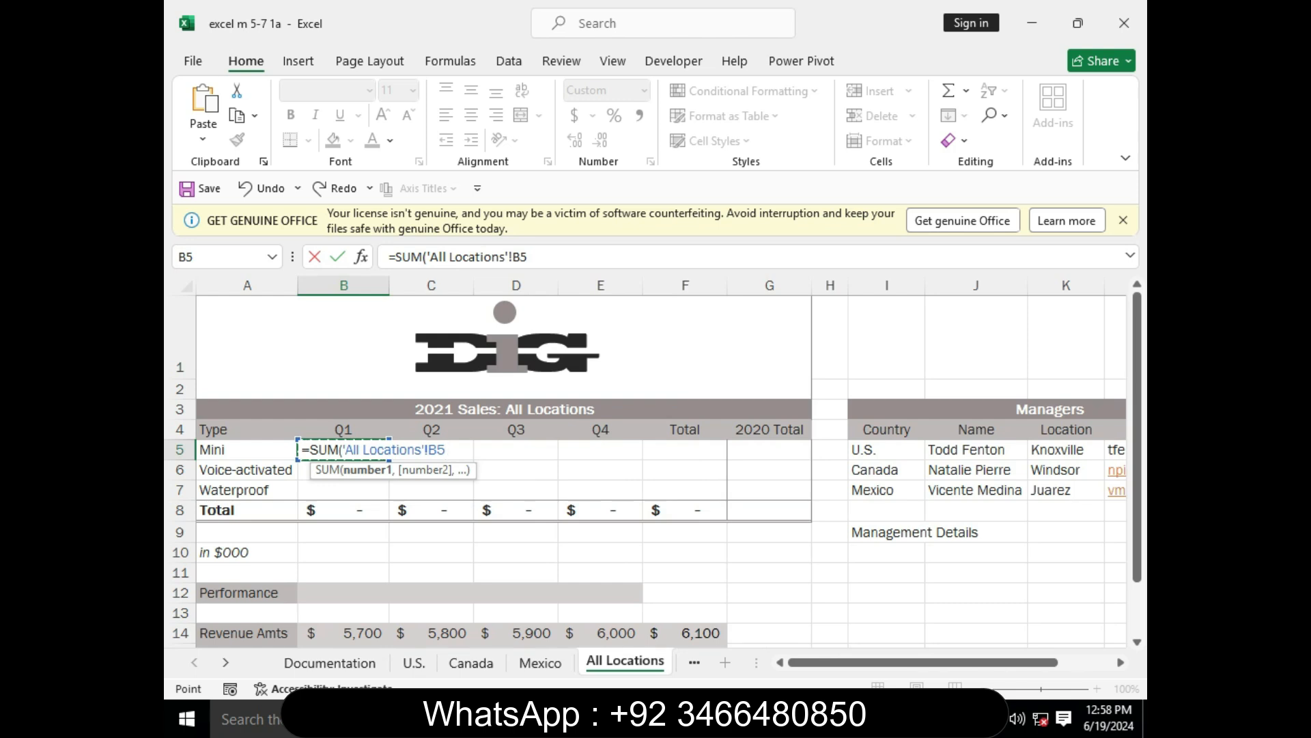
pyautogui.press('Return')
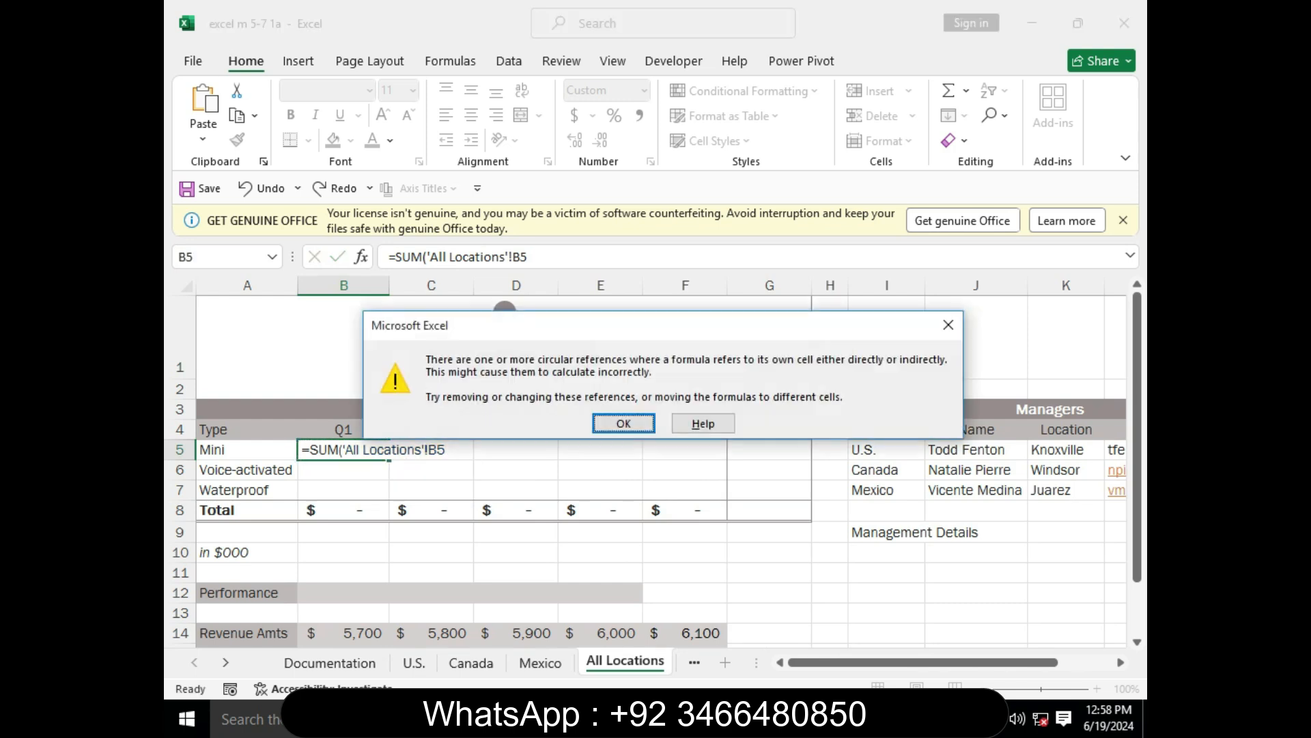
pyautogui.press('Return')
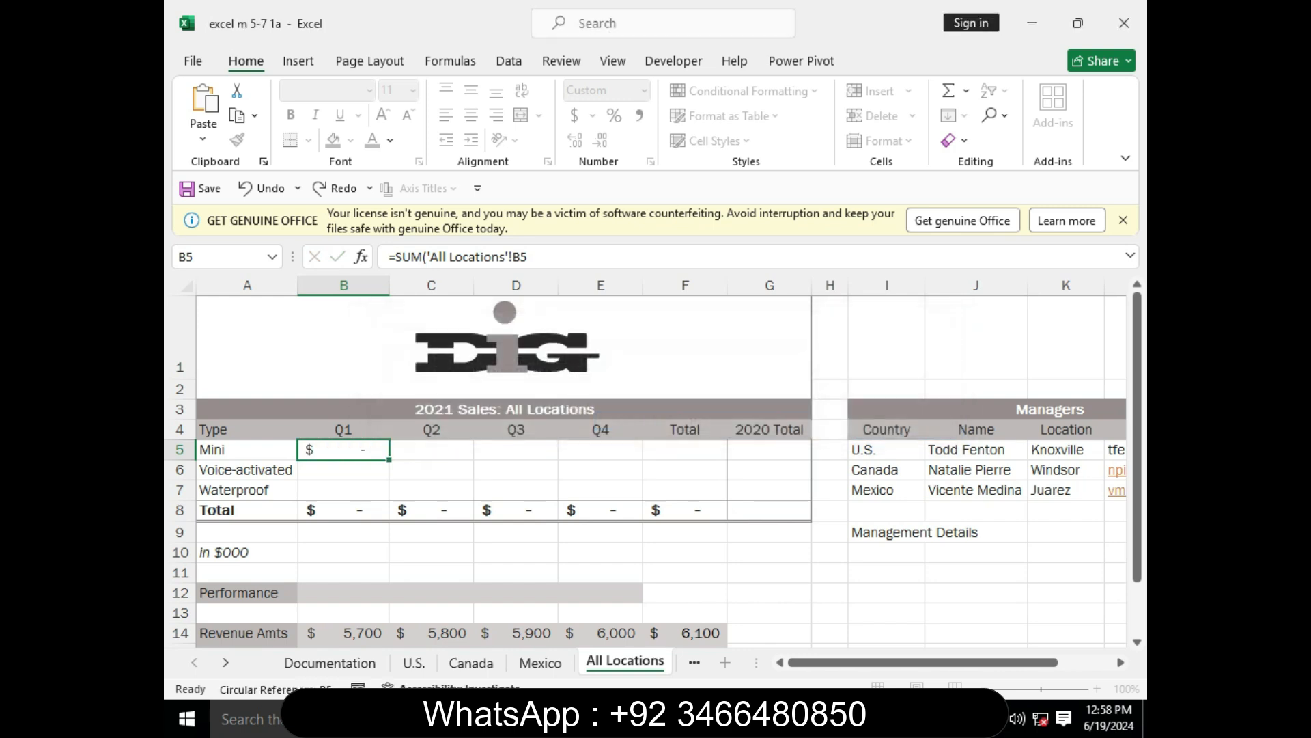
# Step: Remove the All Locations cell reference from the SUM formula in cell B5, leaving only =SUM( in place
pyautogui.click(344, 450)
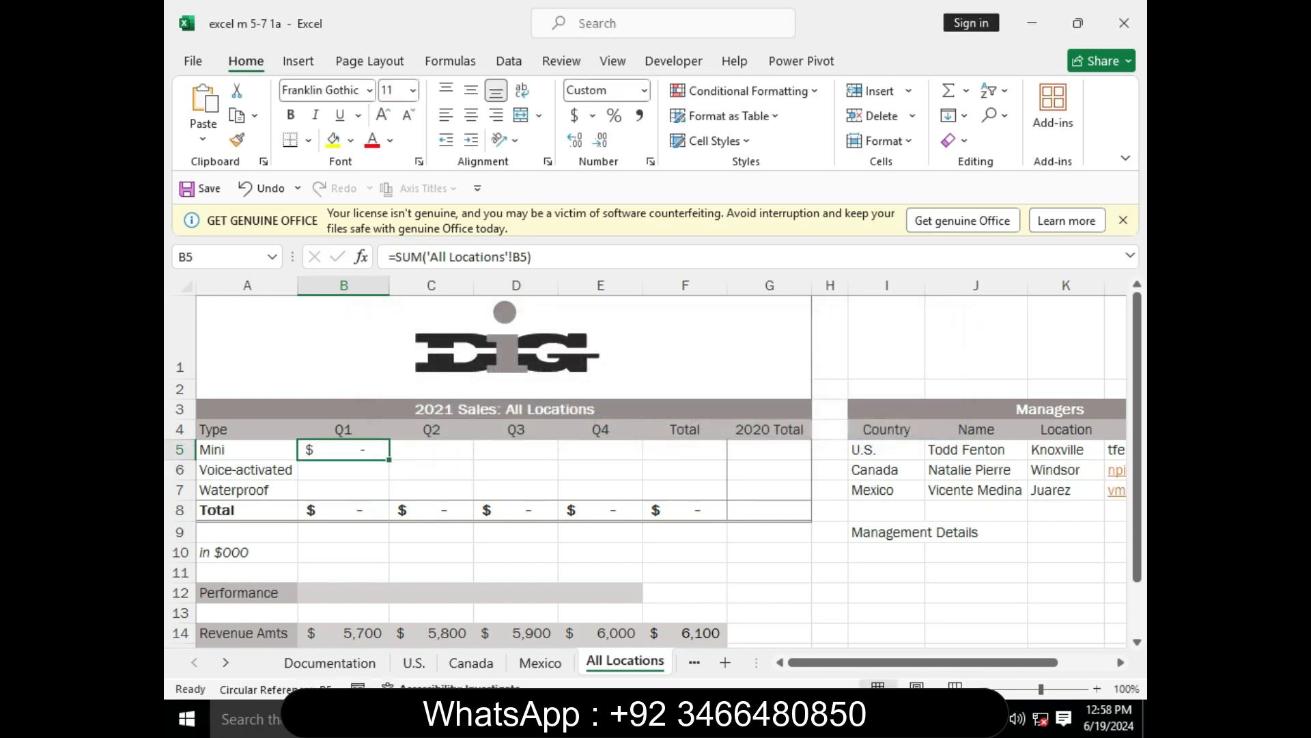
pyautogui.click(539, 256)
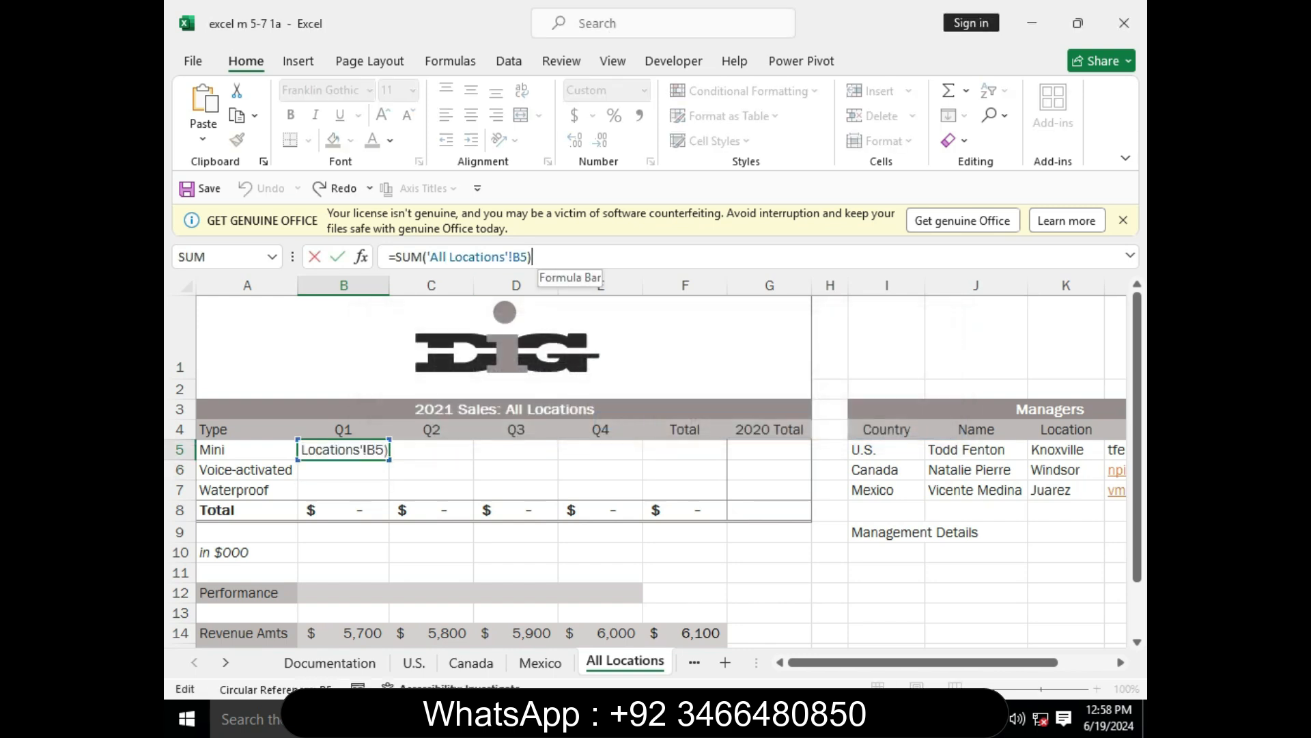
pyautogui.press('BackSpace')
pyautogui.press('BackSpace')
pyautogui.press('BackSpace')
pyautogui.press('BackSpace')
pyautogui.press('BackSpace')
pyautogui.press('BackSpace')
pyautogui.press('BackSpace')
pyautogui.press('BackSpace')
pyautogui.press('BackSpace')
pyautogui.press('BackSpace')
pyautogui.press('BackSpace')
pyautogui.press('BackSpace')
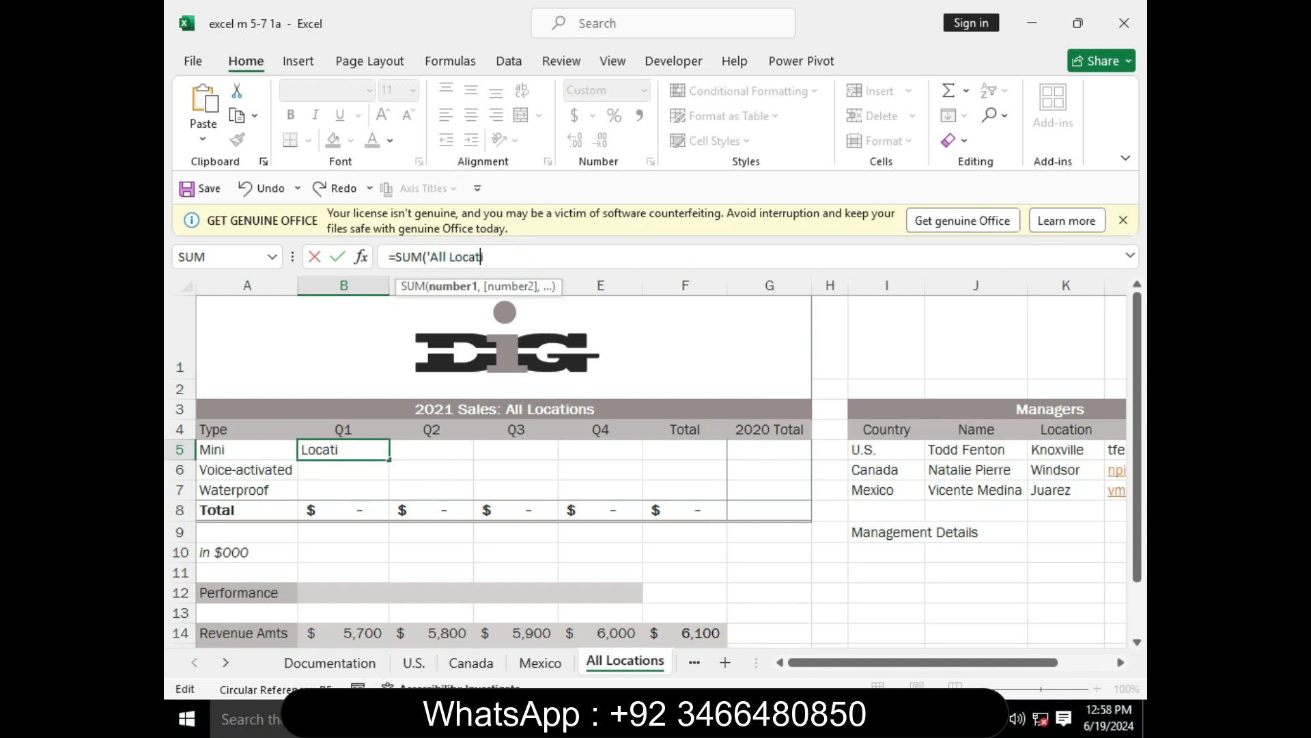
pyautogui.press('BackSpace')
pyautogui.press('BackSpace')
pyautogui.press('BackSpace')
pyautogui.press('BackSpace')
pyautogui.press('BackSpace')
pyautogui.press('BackSpace')
pyautogui.press('BackSpace')
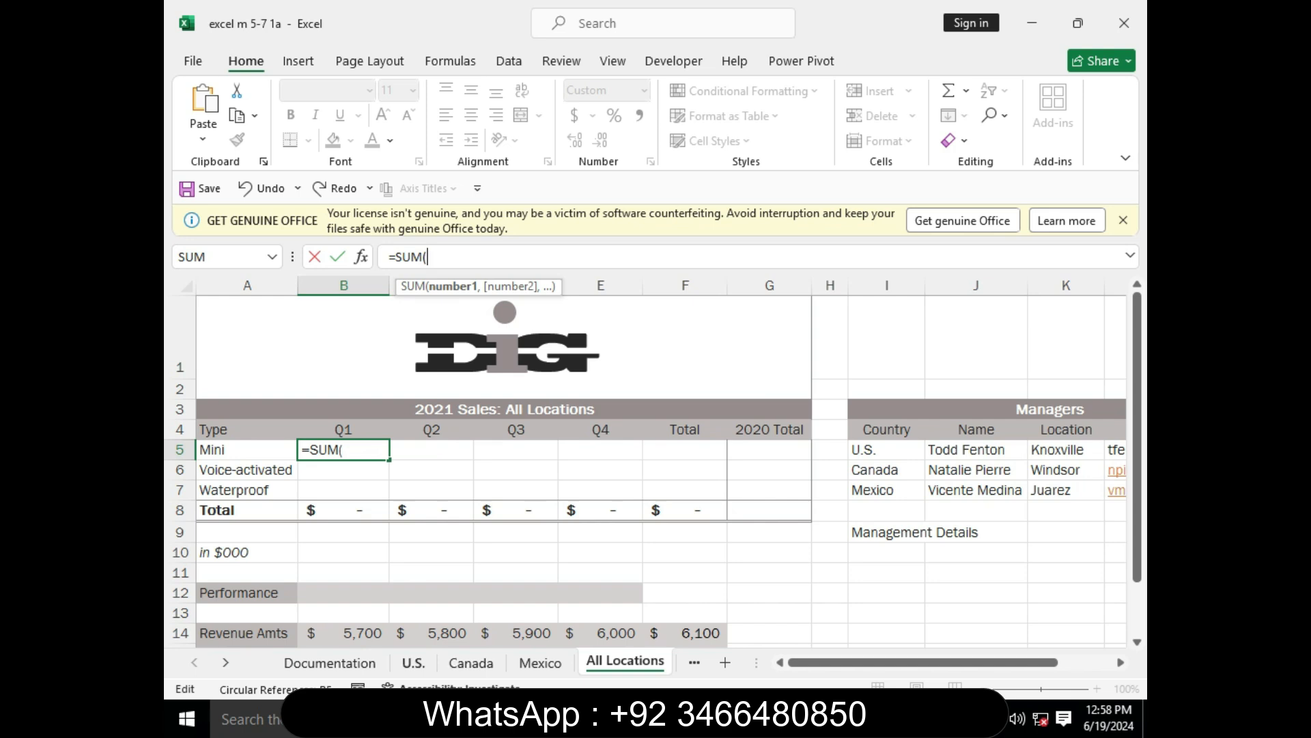
# Step: Try to complete the SUM formula in B5 by referencing cell B5 on the U.S., Canada, and Mexico worksheets, and enter it
pyautogui.click(413, 663)
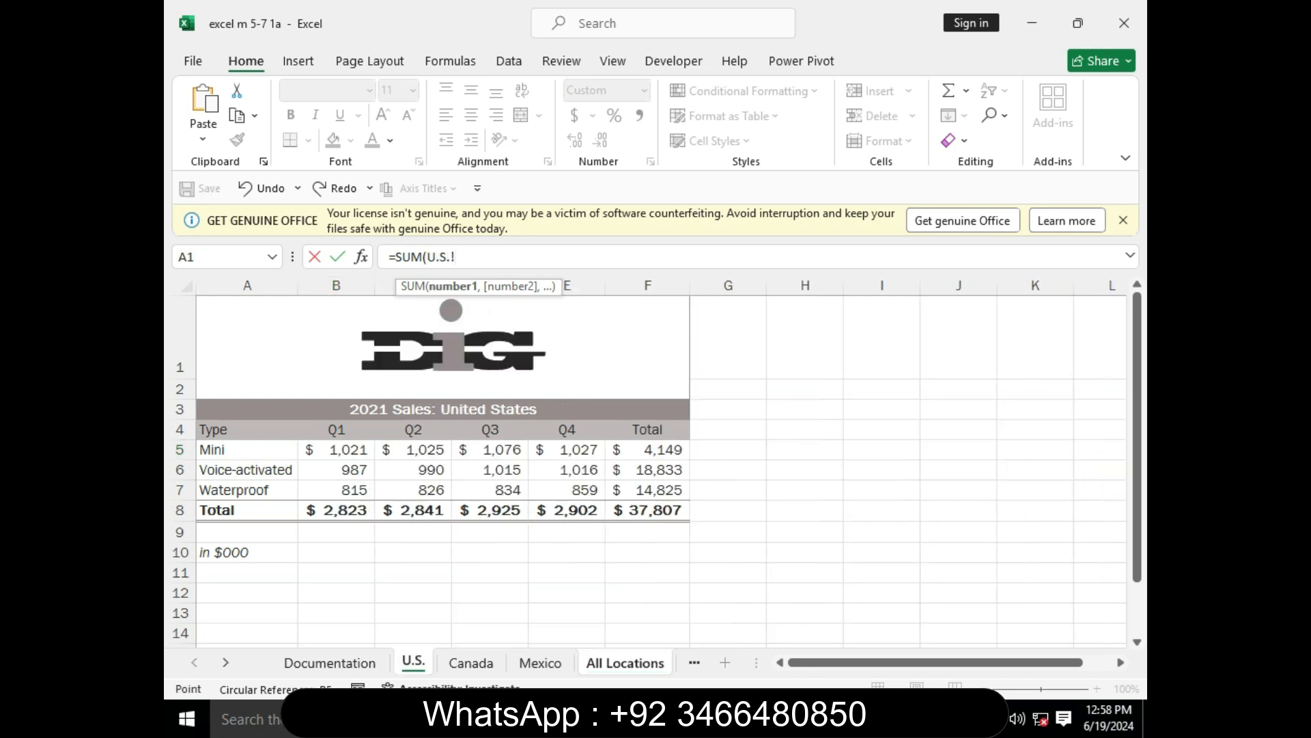
pyautogui.click(336, 449)
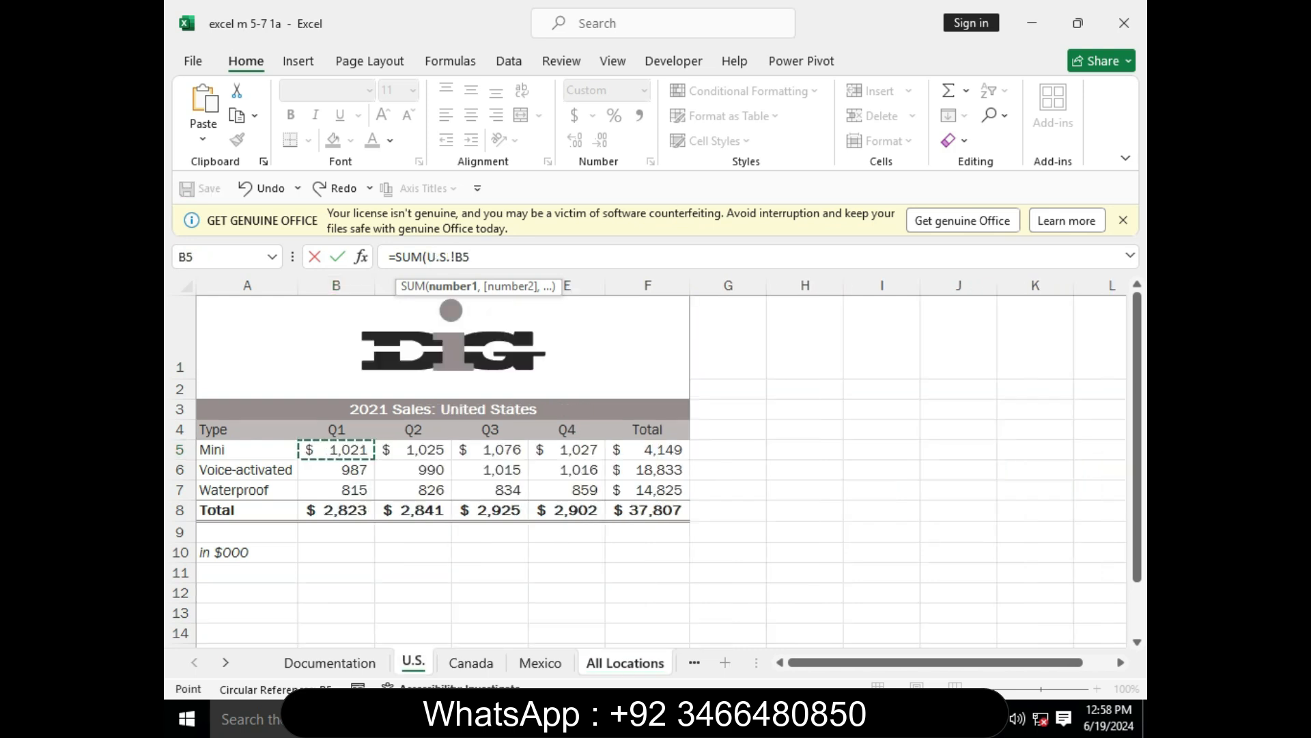
pyautogui.click(471, 662)
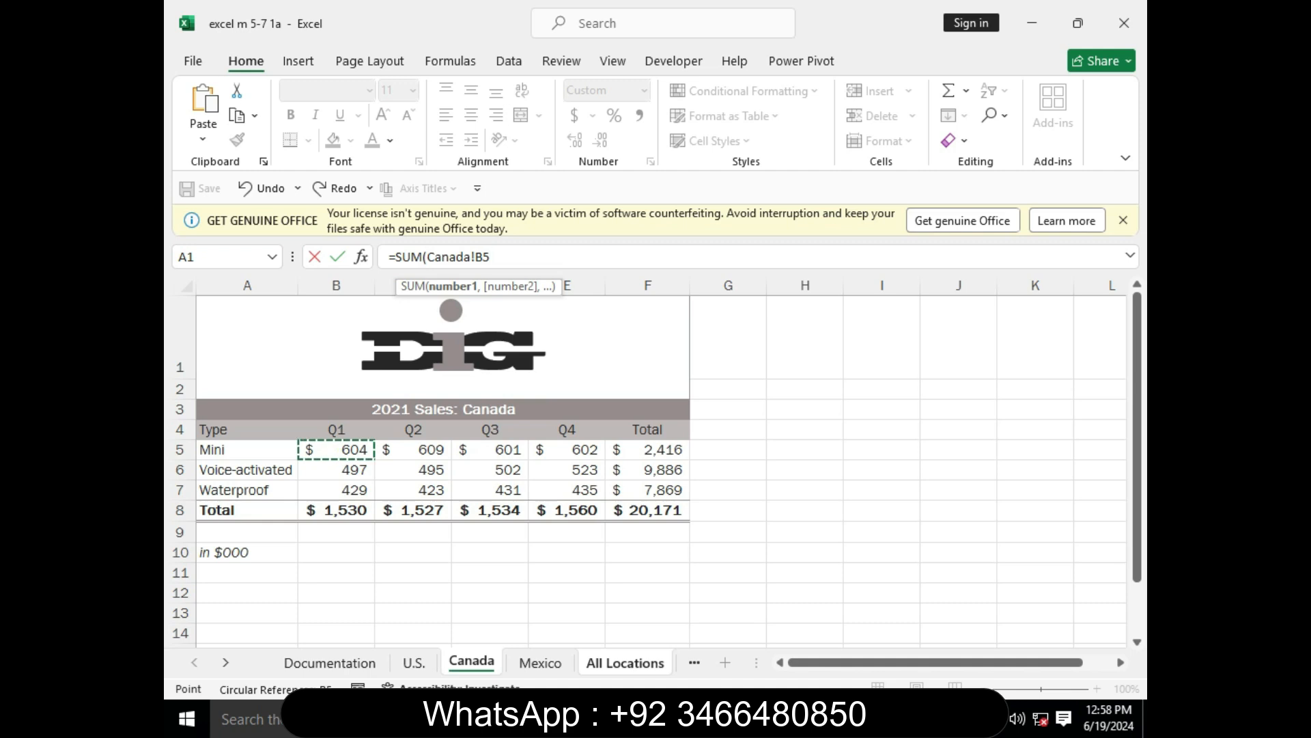
pyautogui.click(540, 662)
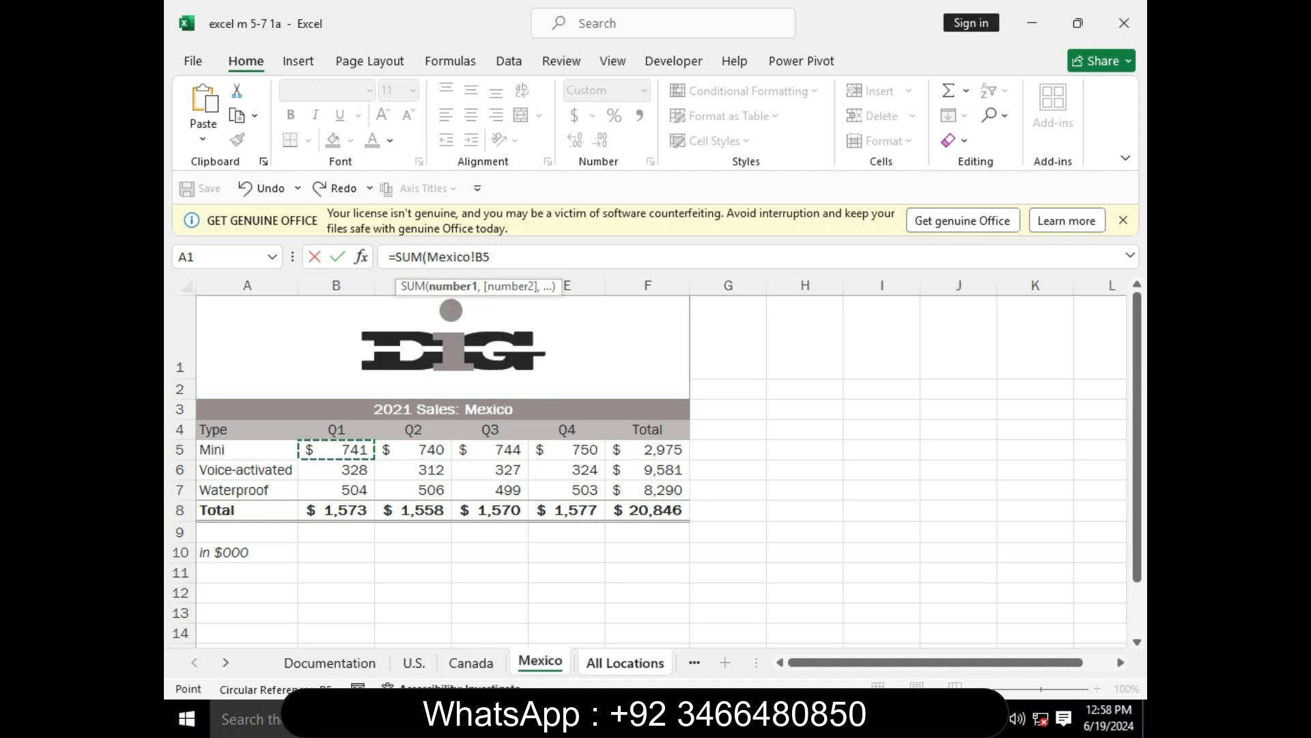
pyautogui.press('Return')
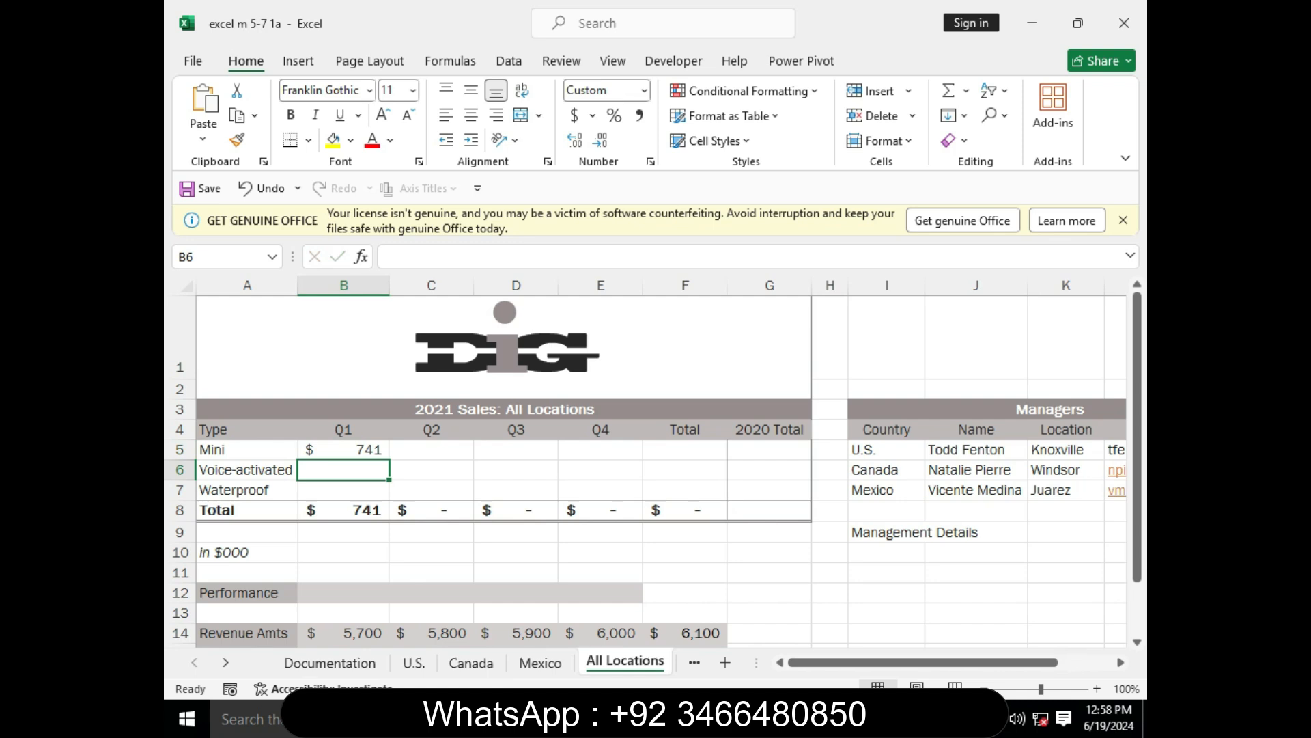
pyautogui.click(344, 450)
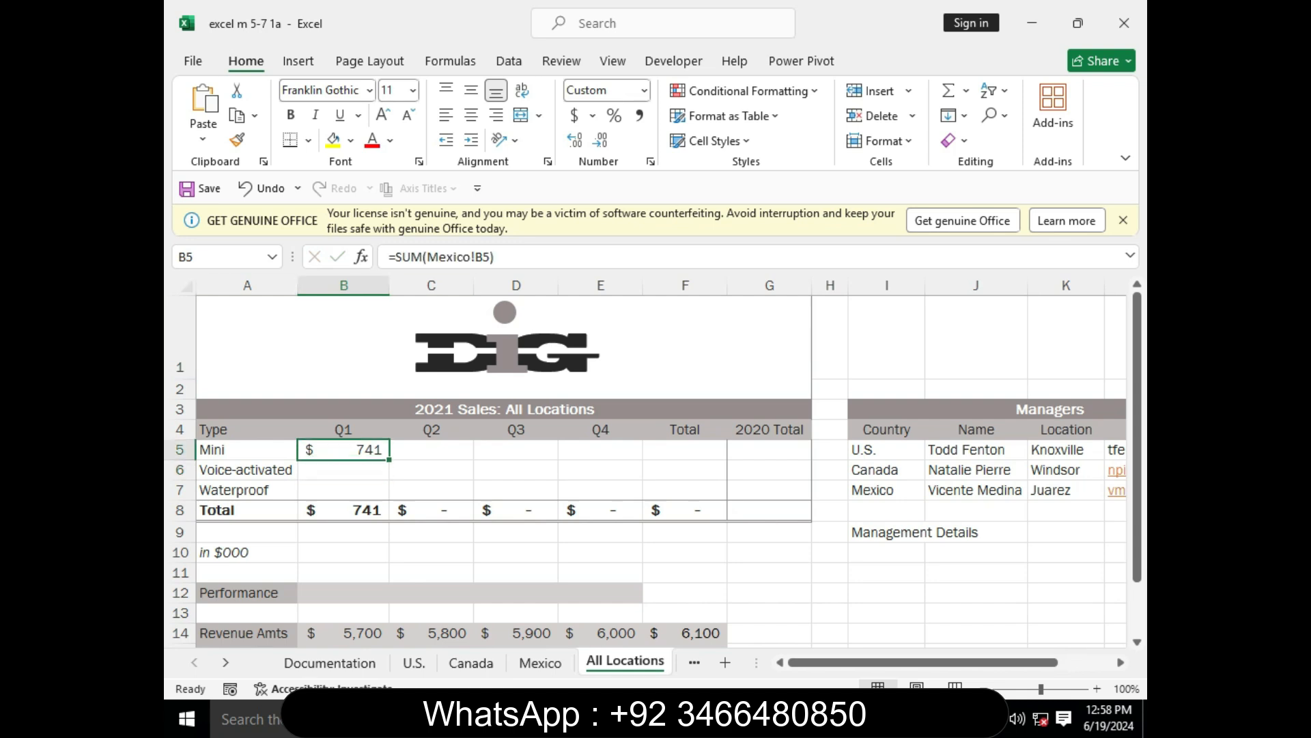
# Step: Check the All Locations final figure in the Word instructions and fill the Excel formula from cell B5 through the range B5:F7
pyautogui.moveTo(777, 719)
pyautogui.click(777, 607)
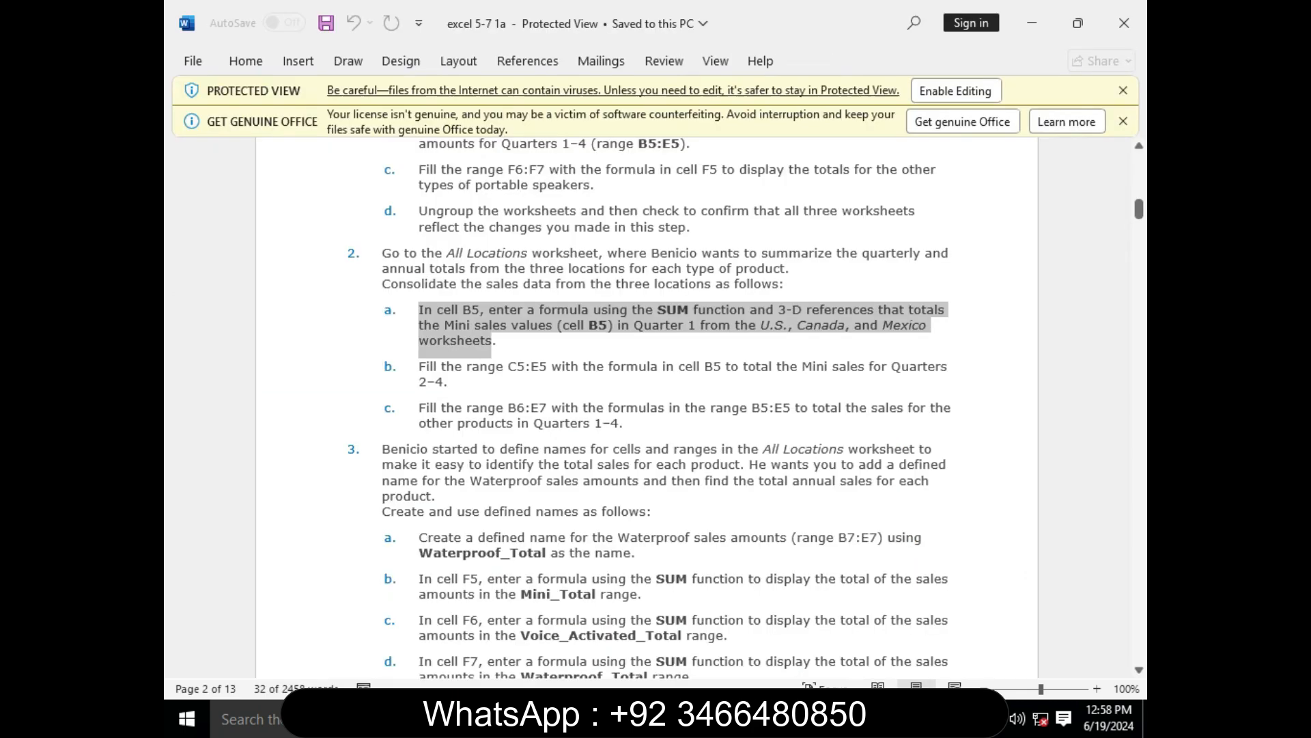
pyautogui.moveTo(1138, 210); pyautogui.dragTo(1139, 495)
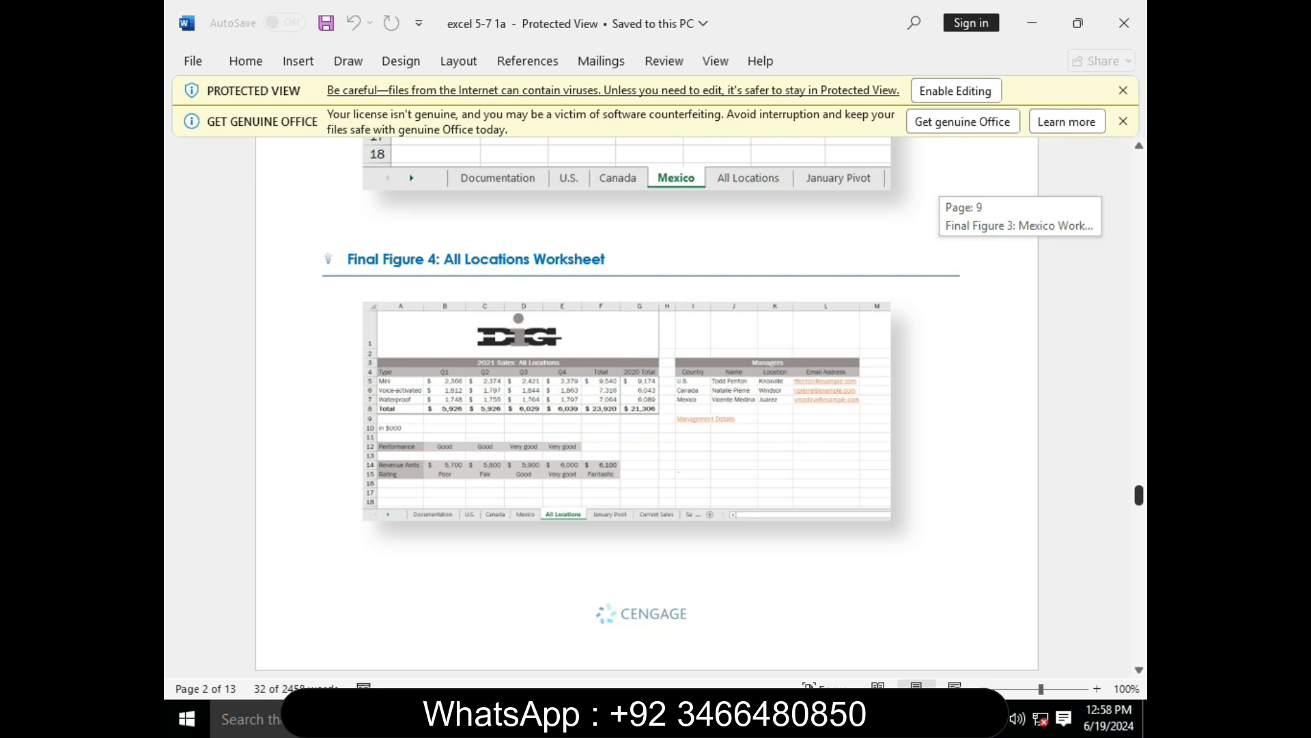
pyautogui.moveTo(1139, 495); pyautogui.dragTo(1139, 207)
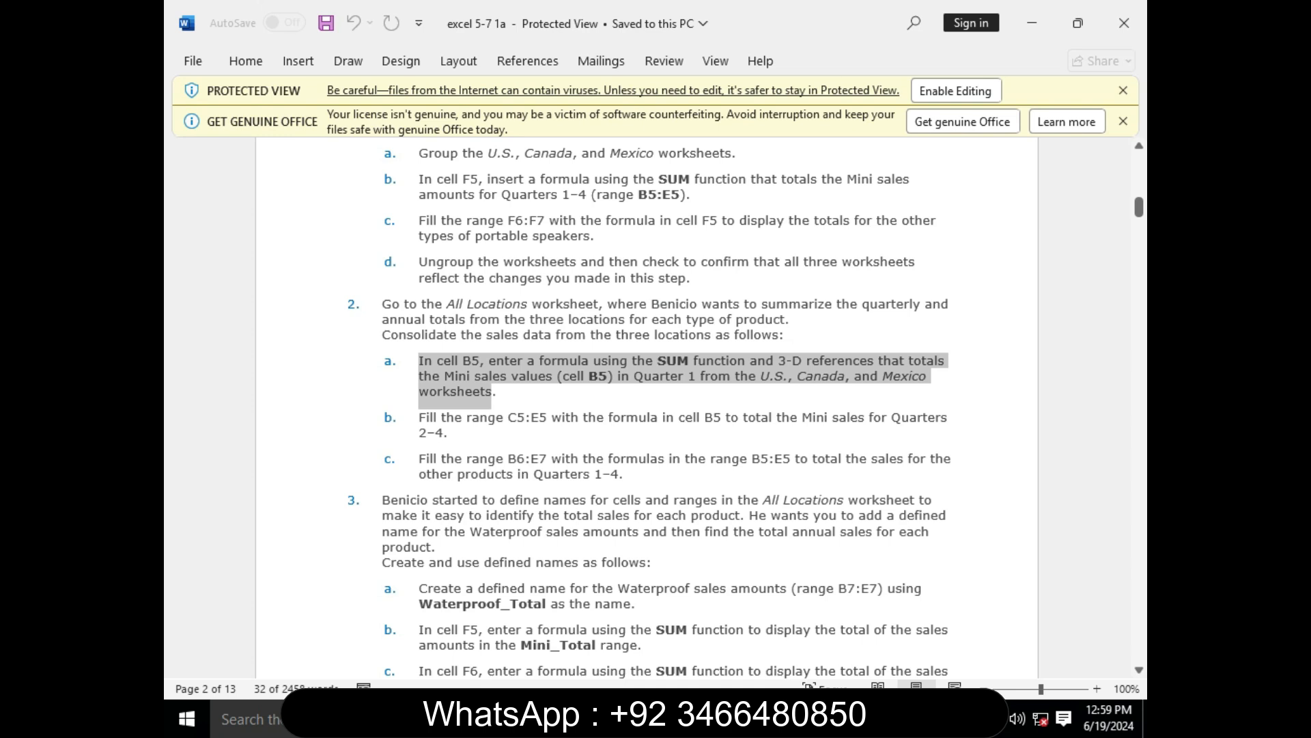
pyautogui.moveTo(850, 719)
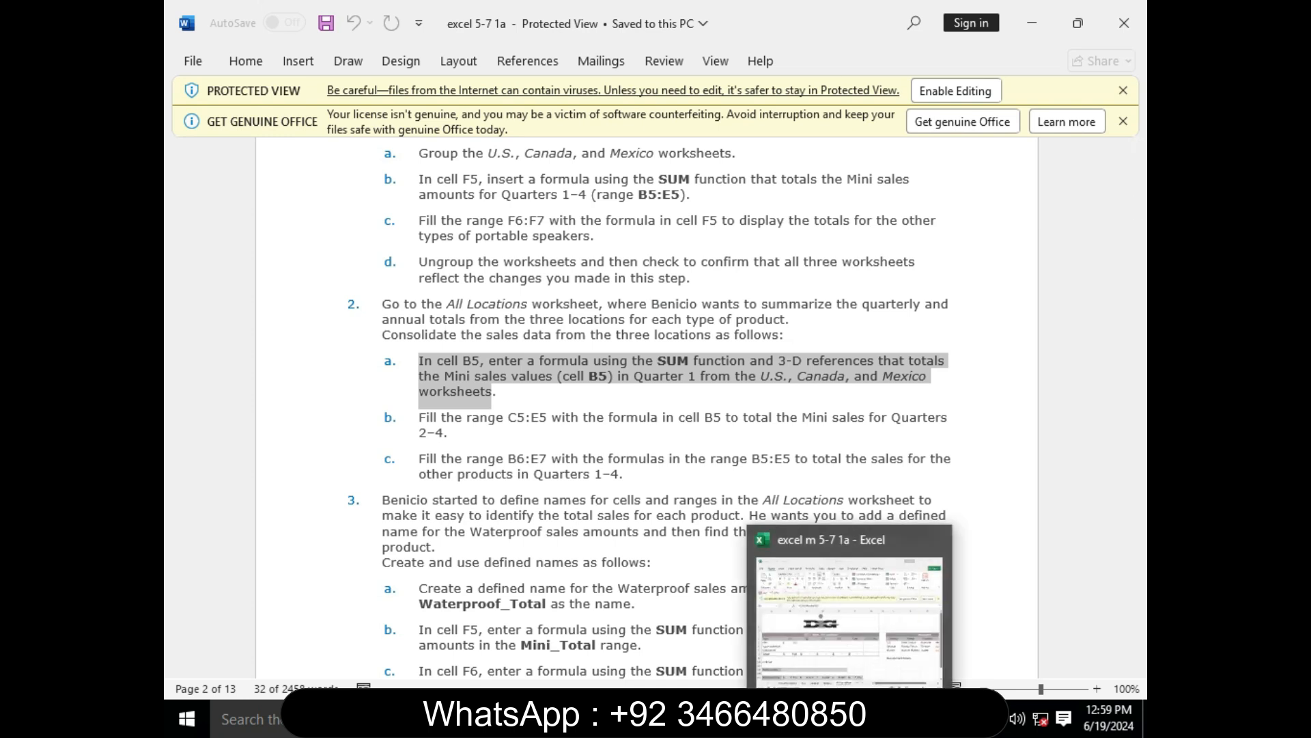
pyautogui.click(851, 718)
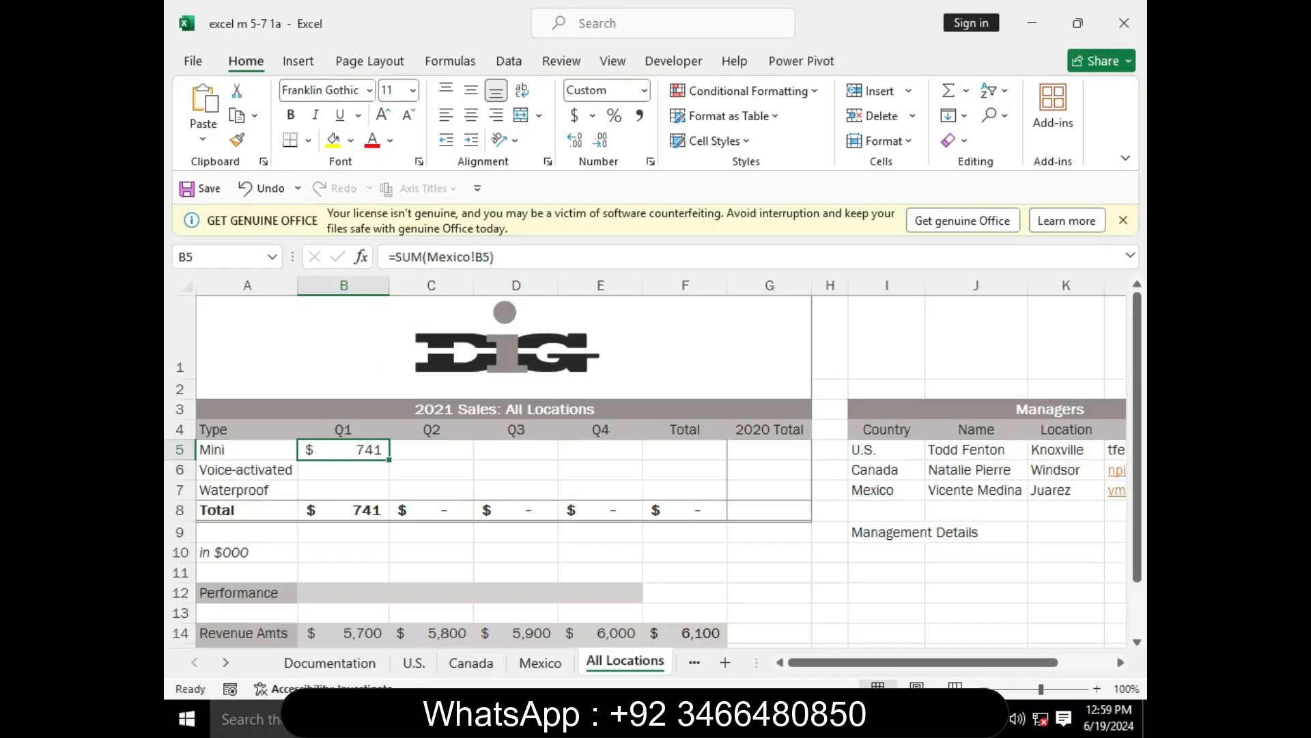
pyautogui.moveTo(388, 459); pyautogui.dragTo(727, 498)
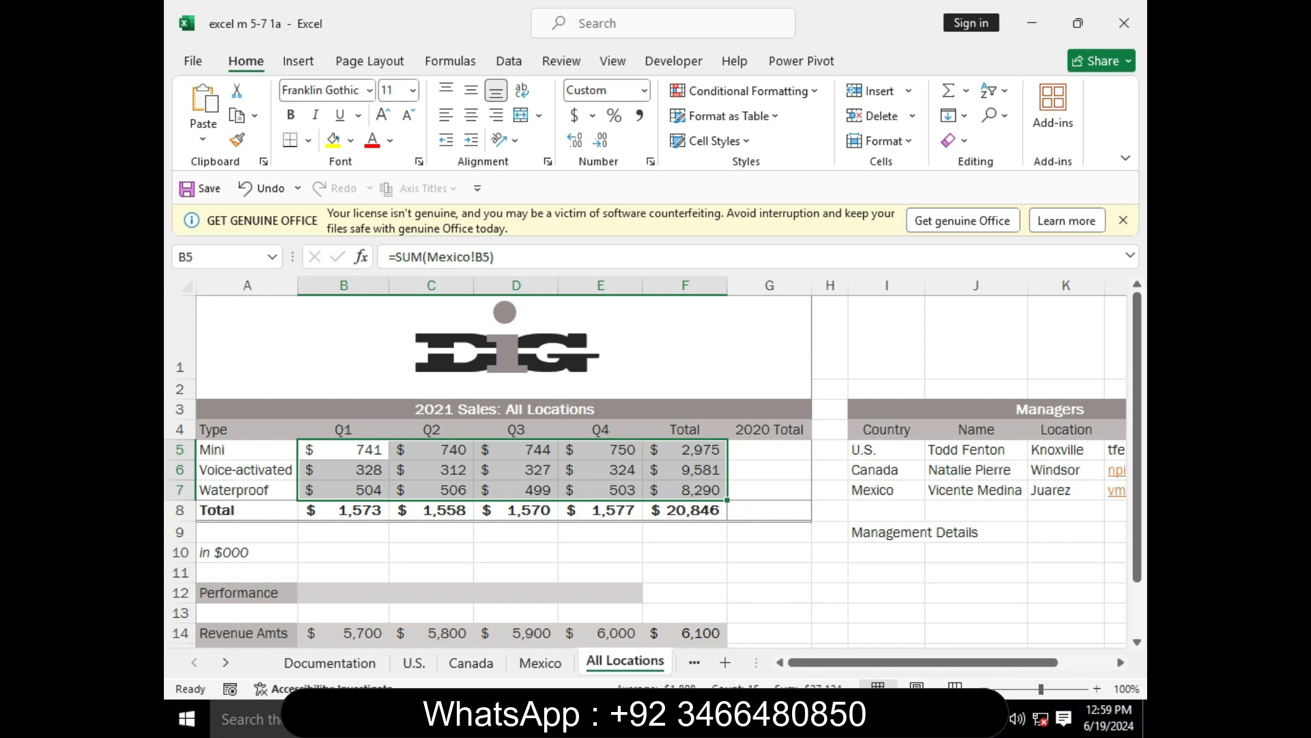
pyautogui.moveTo(344, 450); pyautogui.dragTo(601, 489)
pyautogui.click(343, 451)
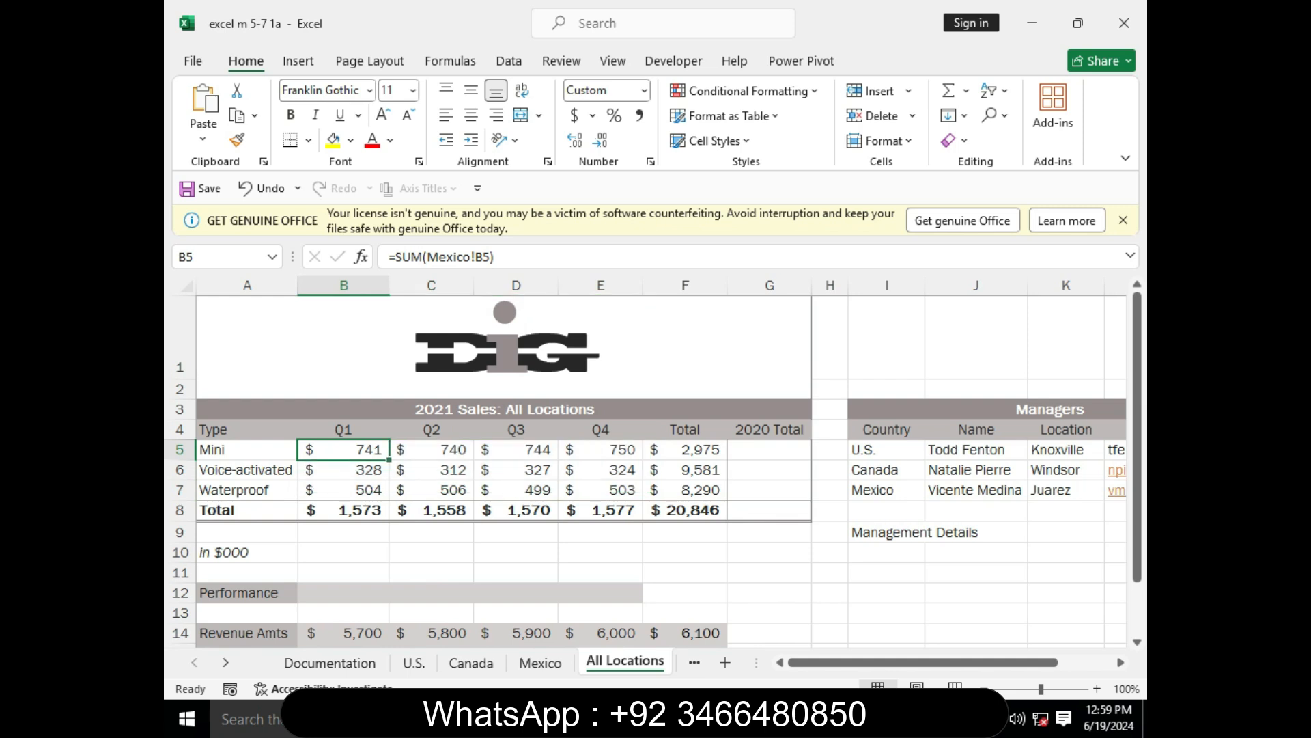
# Step: Try to rebuild the SUM formula in B5 by clearing its argument and referencing cell B5 on the U.S., Canada, and Mexico worksheets again
pyautogui.press('F2')
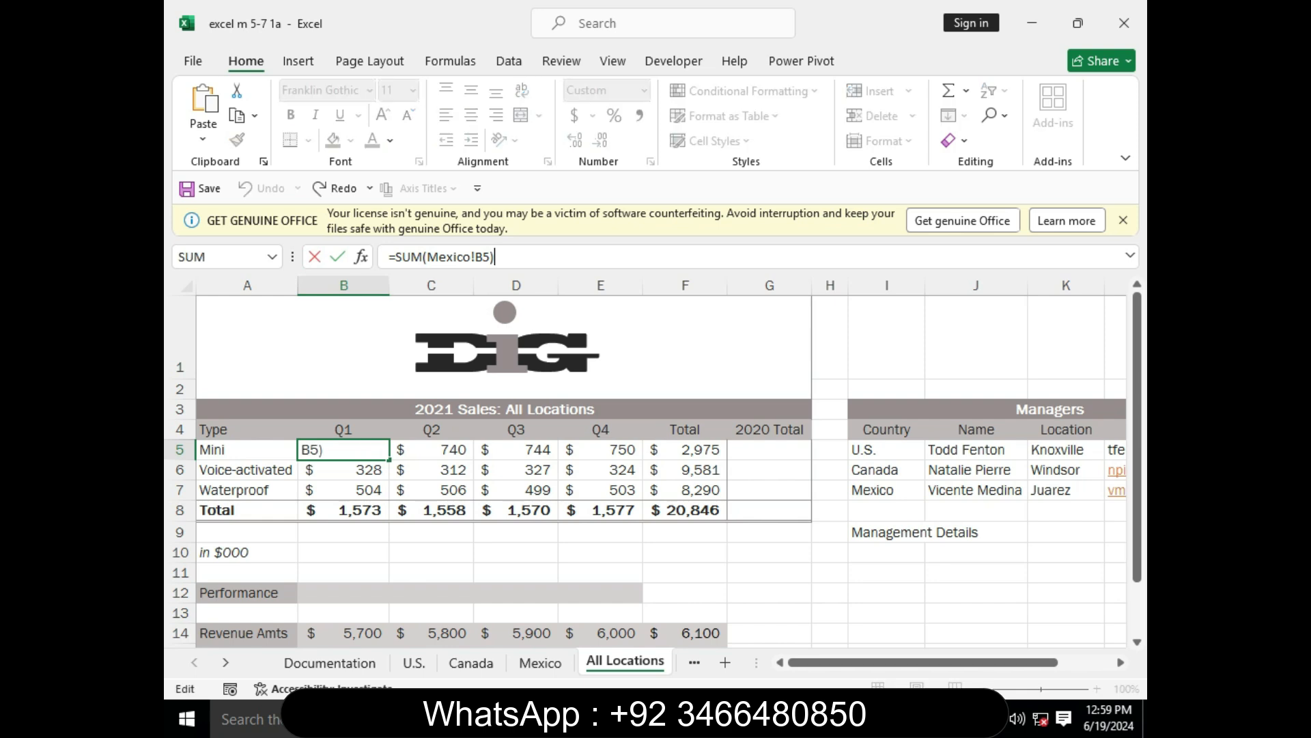
pyautogui.press('BackSpace')
pyautogui.press('BackSpace')
pyautogui.press('BackSpace')
pyautogui.press('BackSpace')
pyautogui.press('BackSpace')
pyautogui.press('BackSpace')
pyautogui.press('BackSpace')
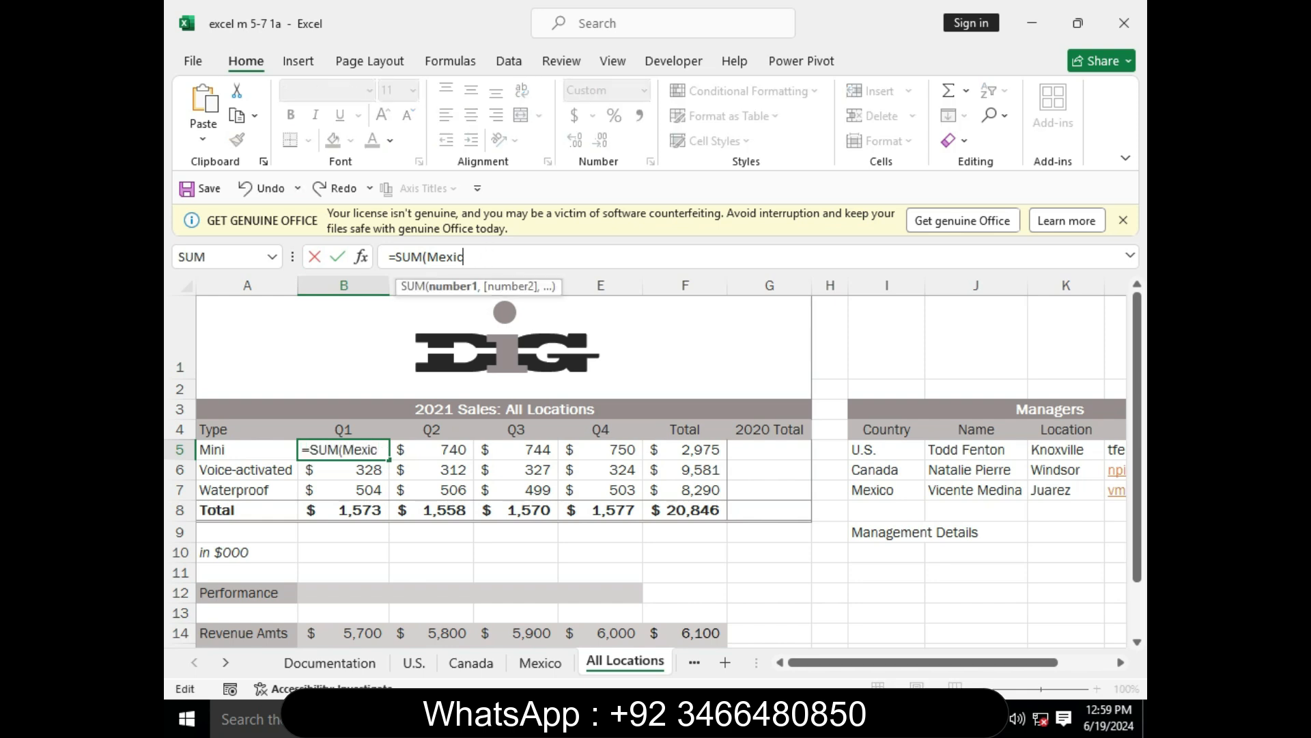
pyautogui.press('BackSpace')
pyautogui.press('BackSpace')
pyautogui.press('BackSpace')
pyautogui.click(413, 663)
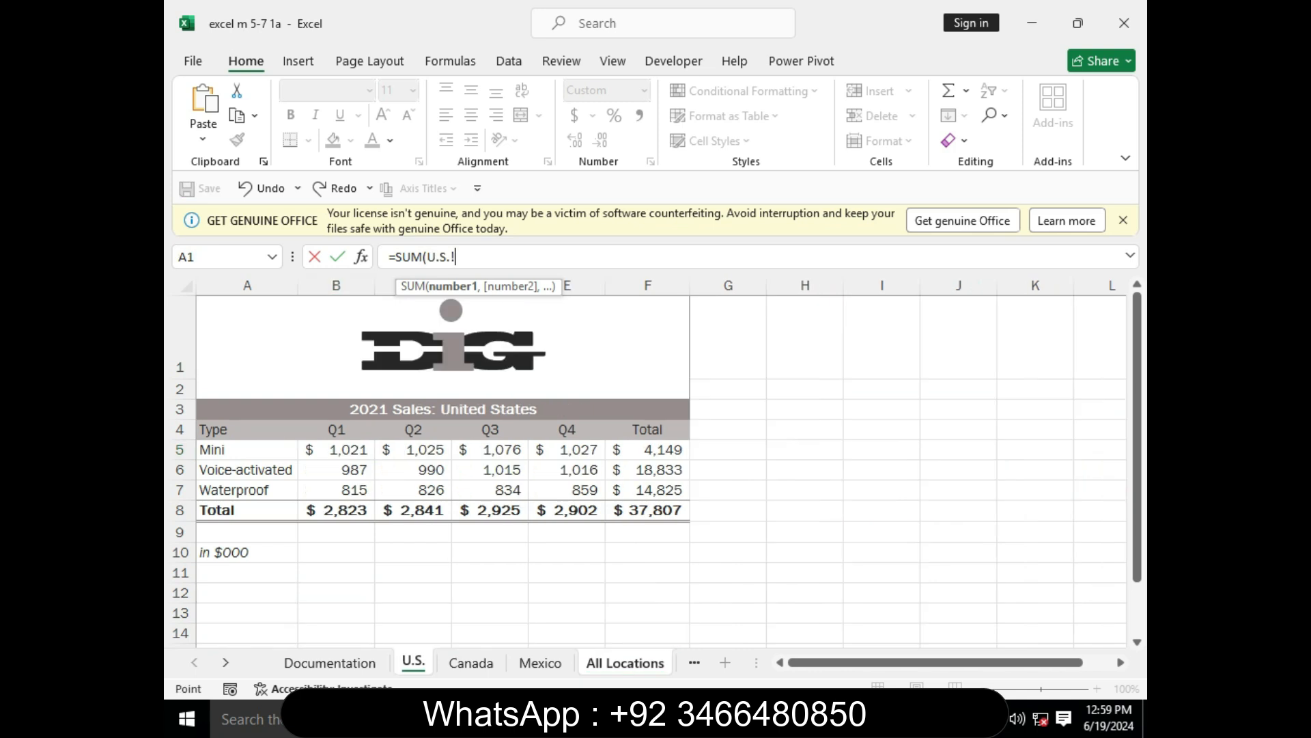
pyautogui.click(336, 450)
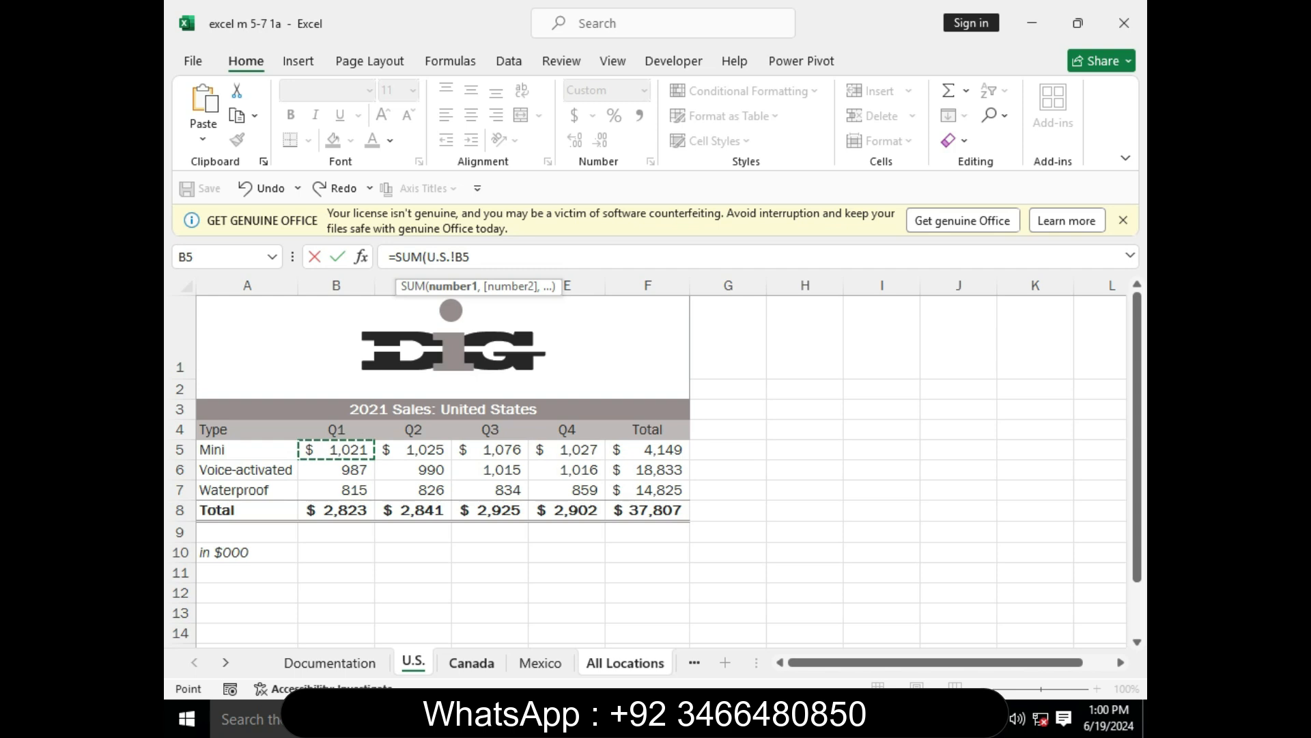
pyautogui.click(472, 662)
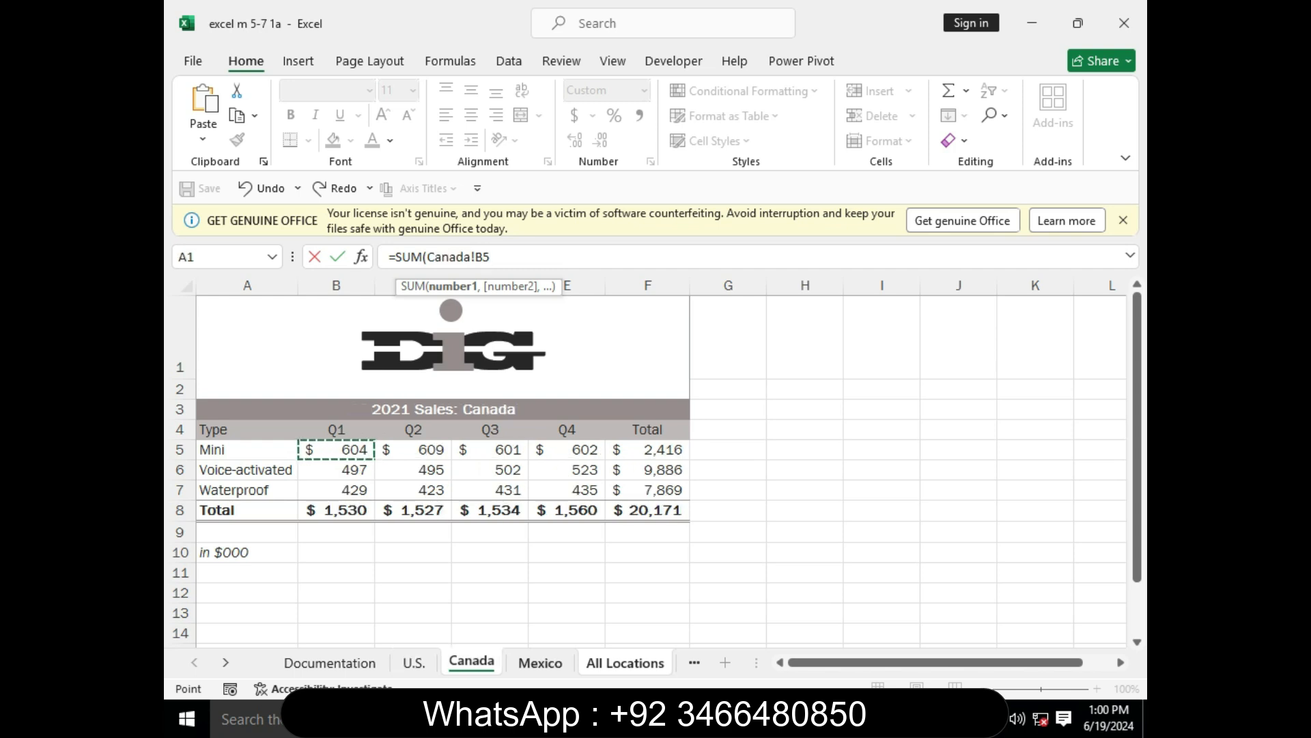
pyautogui.hotkey('ctrl', 'pagedown')
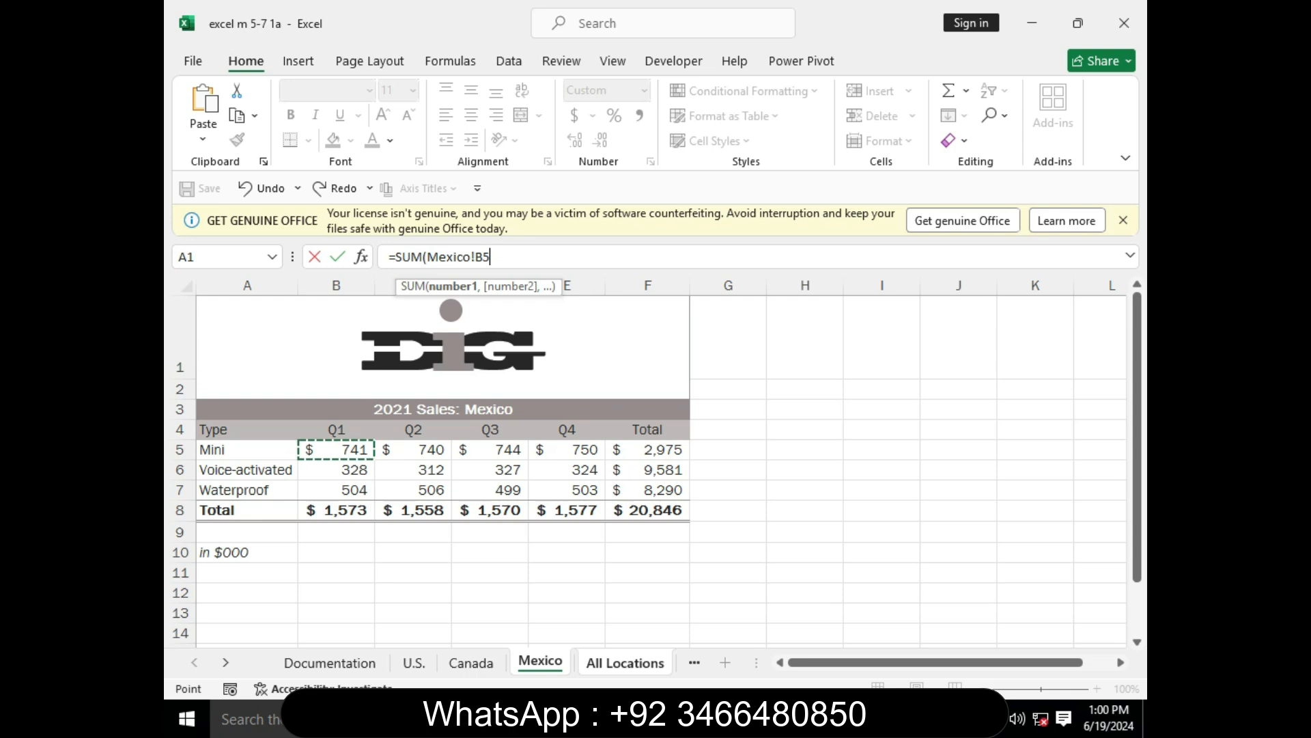
pyautogui.press('Return')
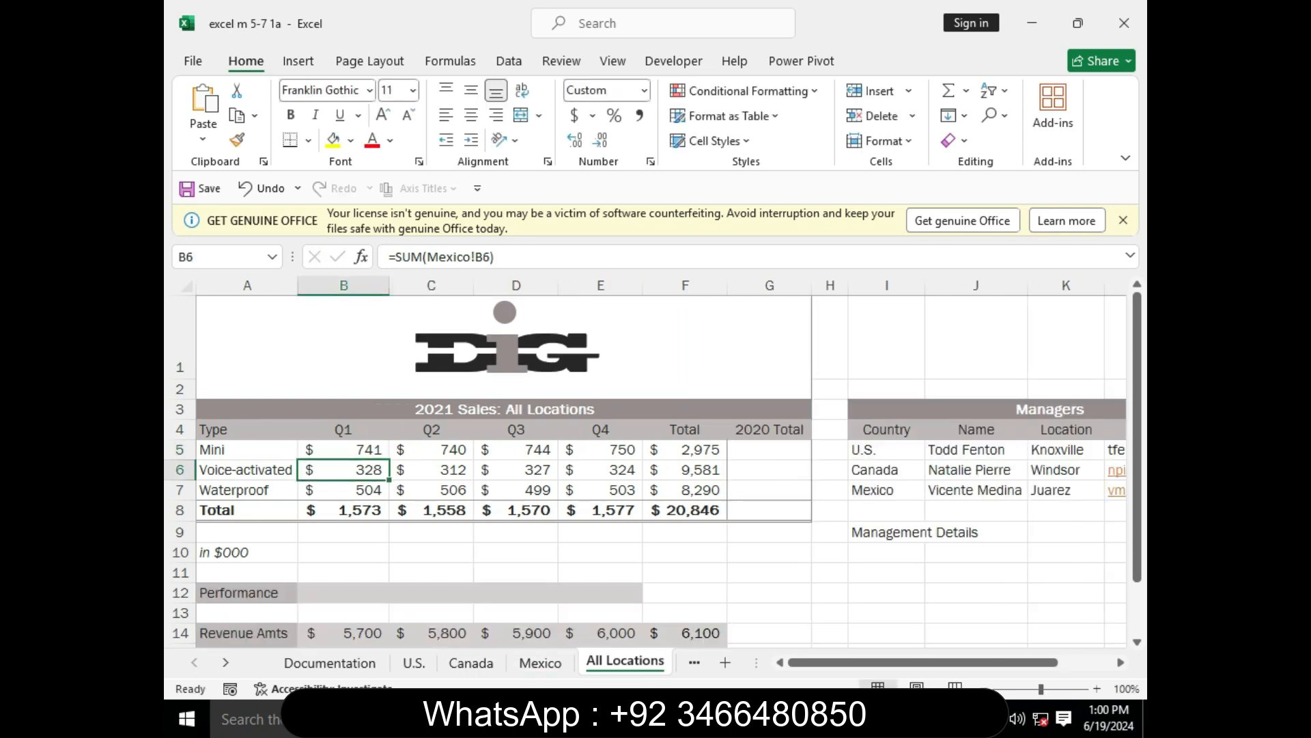
pyautogui.click(344, 450)
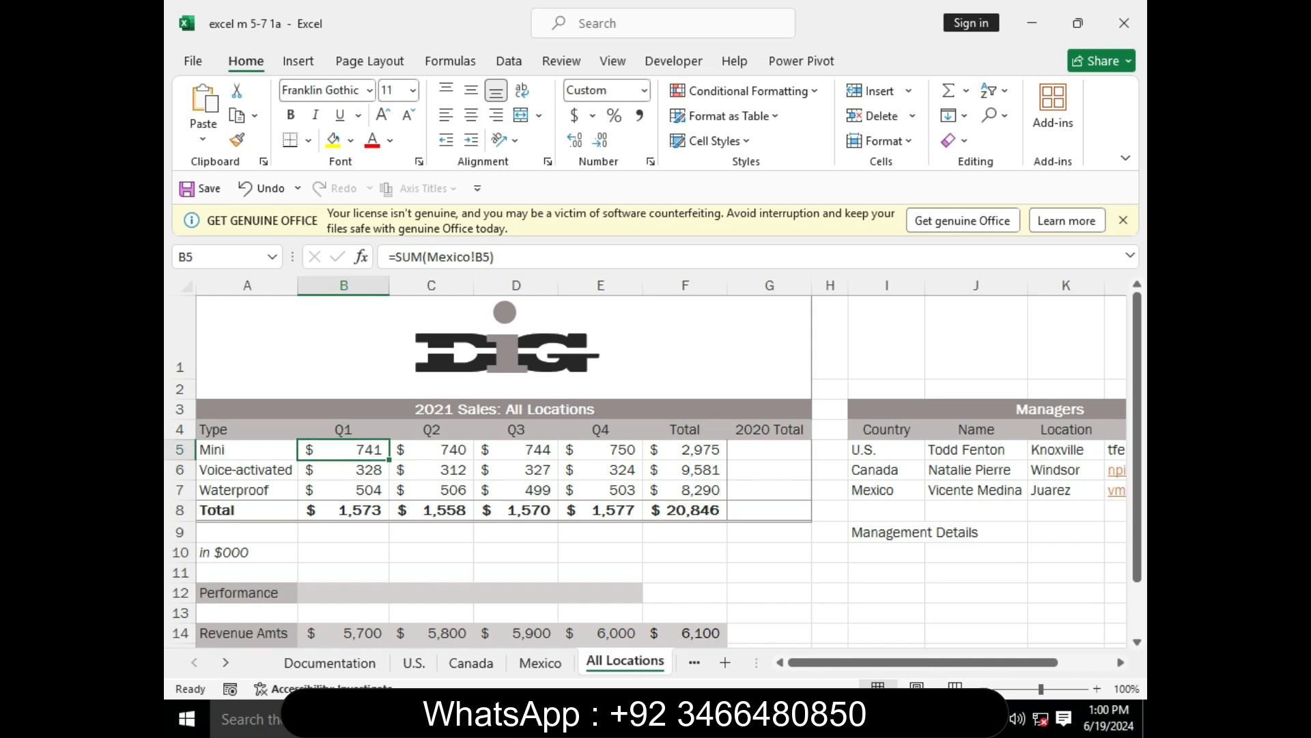
# Step: Read instruction 2c and instructions 3 and 3a about defined names in the Word document
pyautogui.moveTo(775, 717)
pyautogui.click(775, 611)
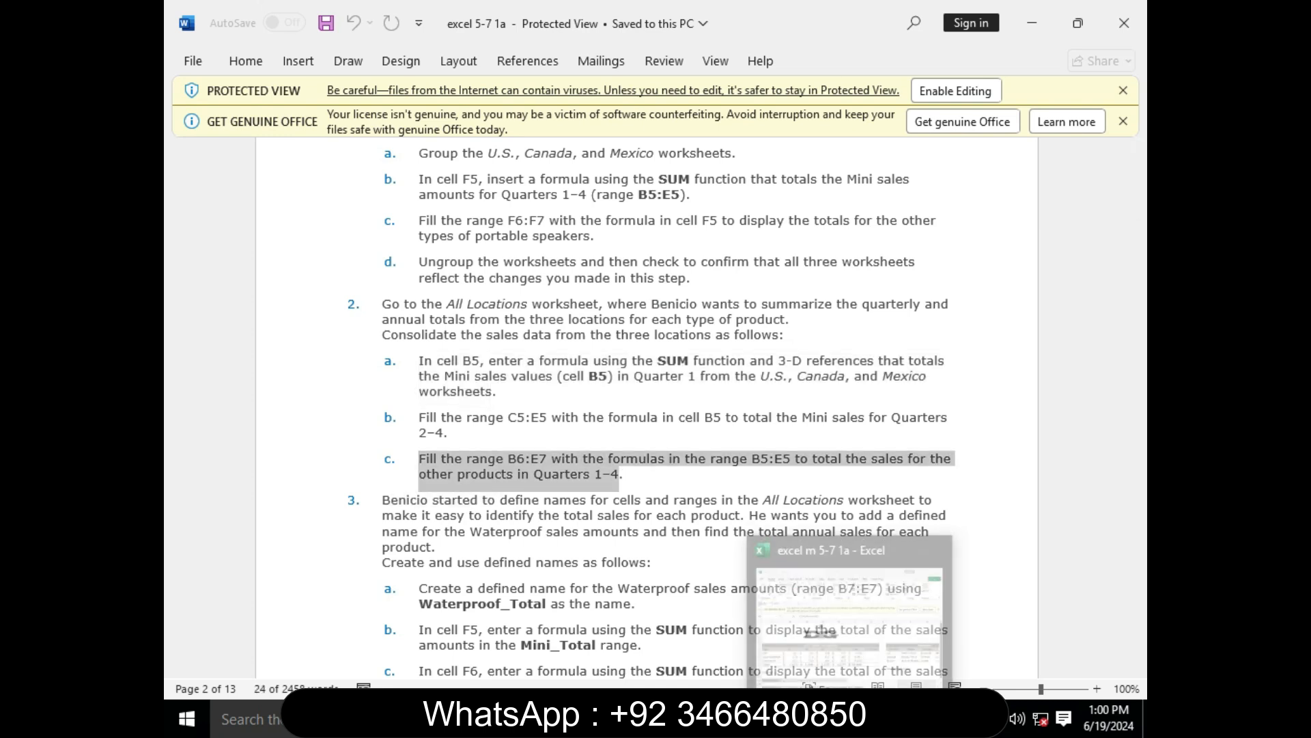
pyautogui.click(852, 719)
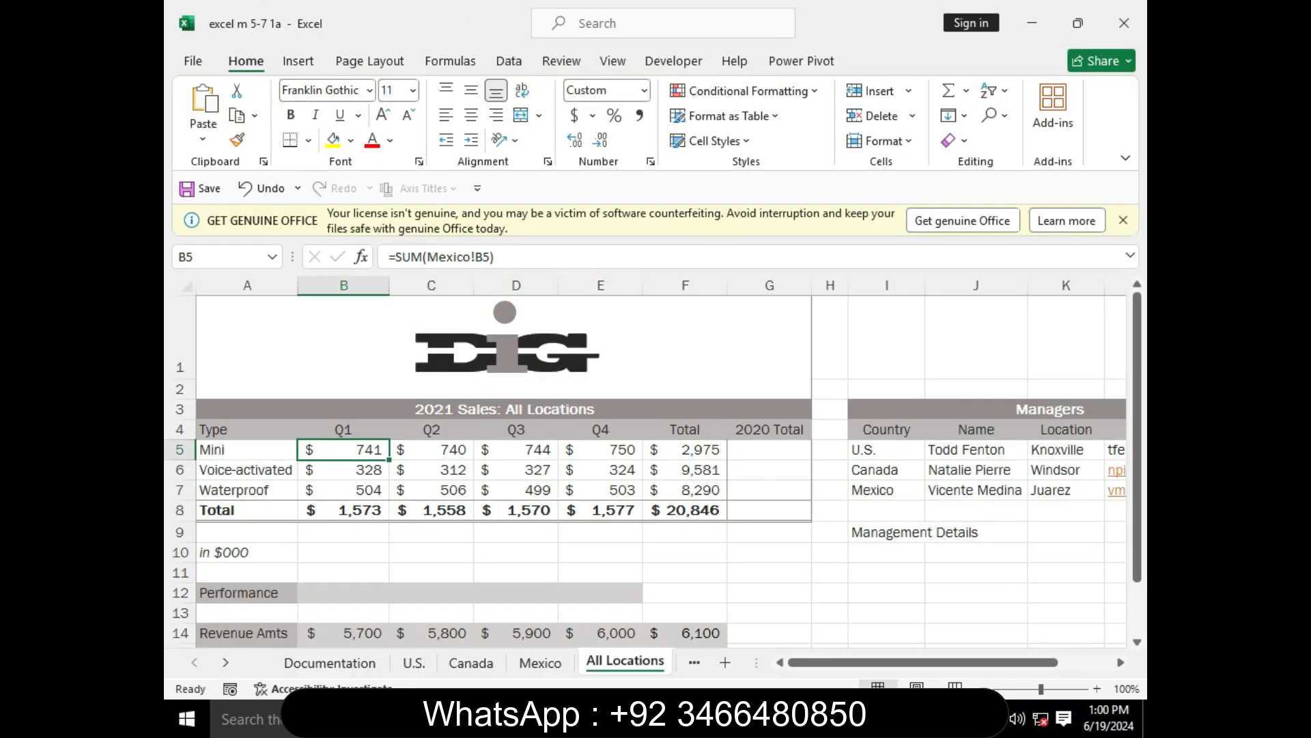
pyautogui.click(777, 718)
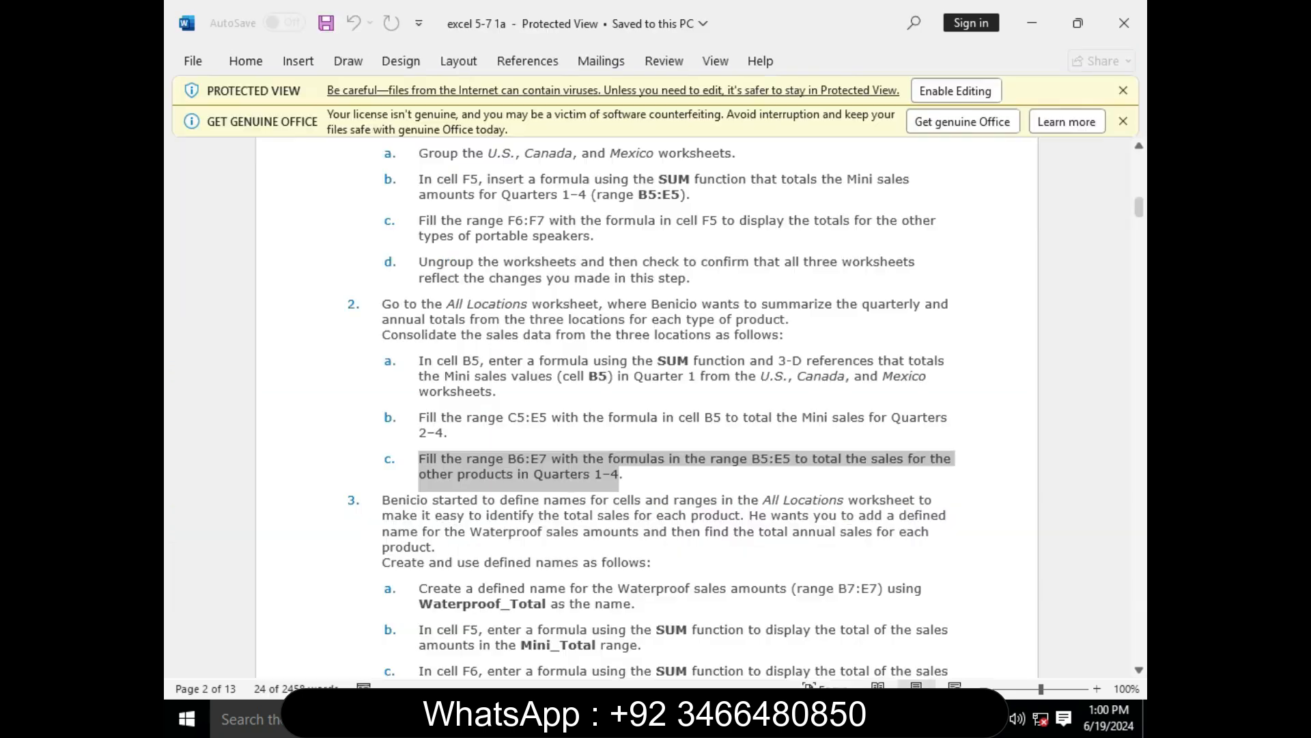
pyautogui.moveTo(1138, 207); pyautogui.dragTo(1139, 215)
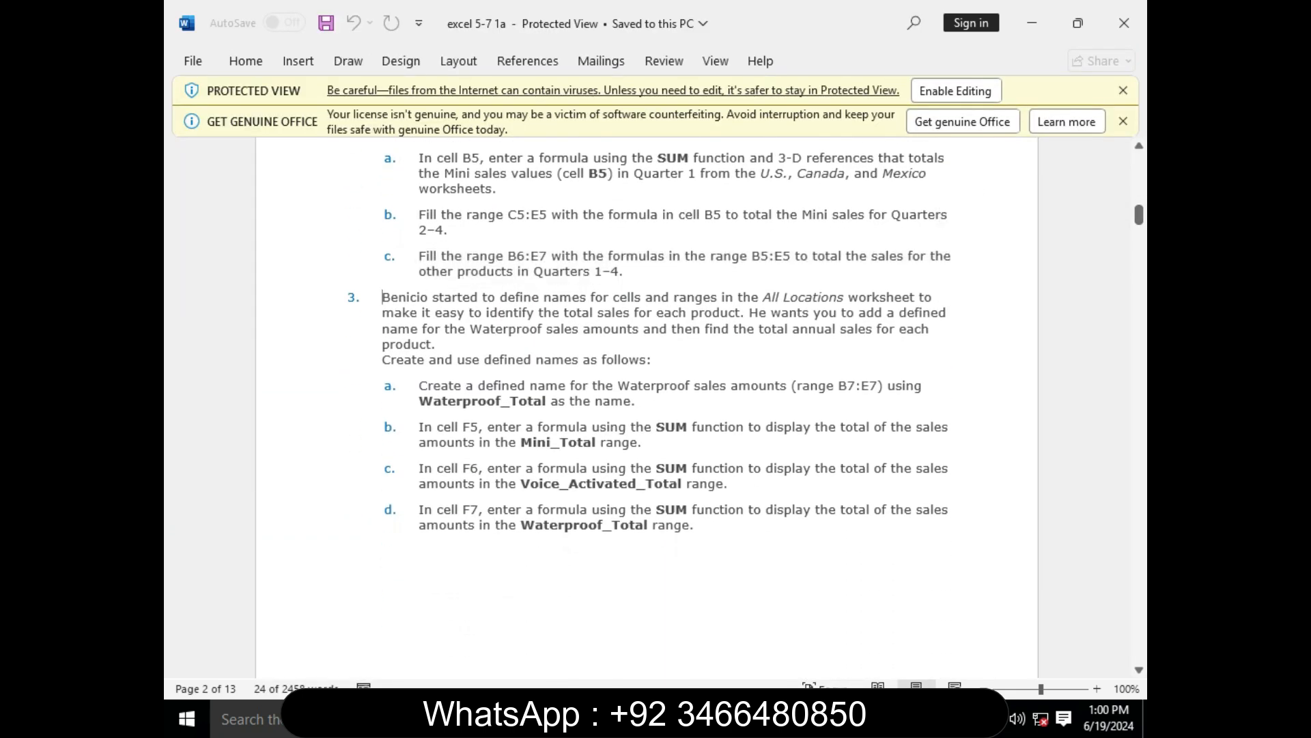
pyautogui.moveTo(456, 360); pyautogui.dragTo(659, 360)
pyautogui.moveTo(419, 386); pyautogui.dragTo(644, 402)
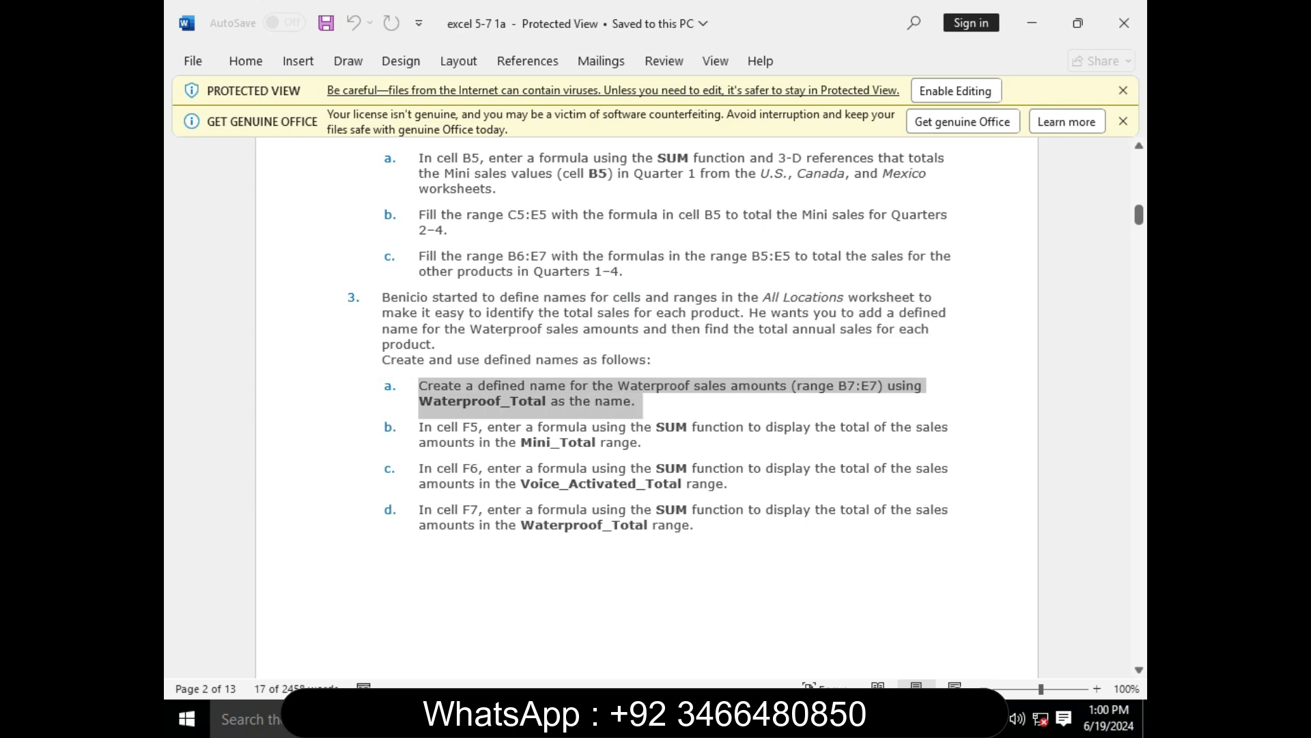
pyautogui.click(640, 402)
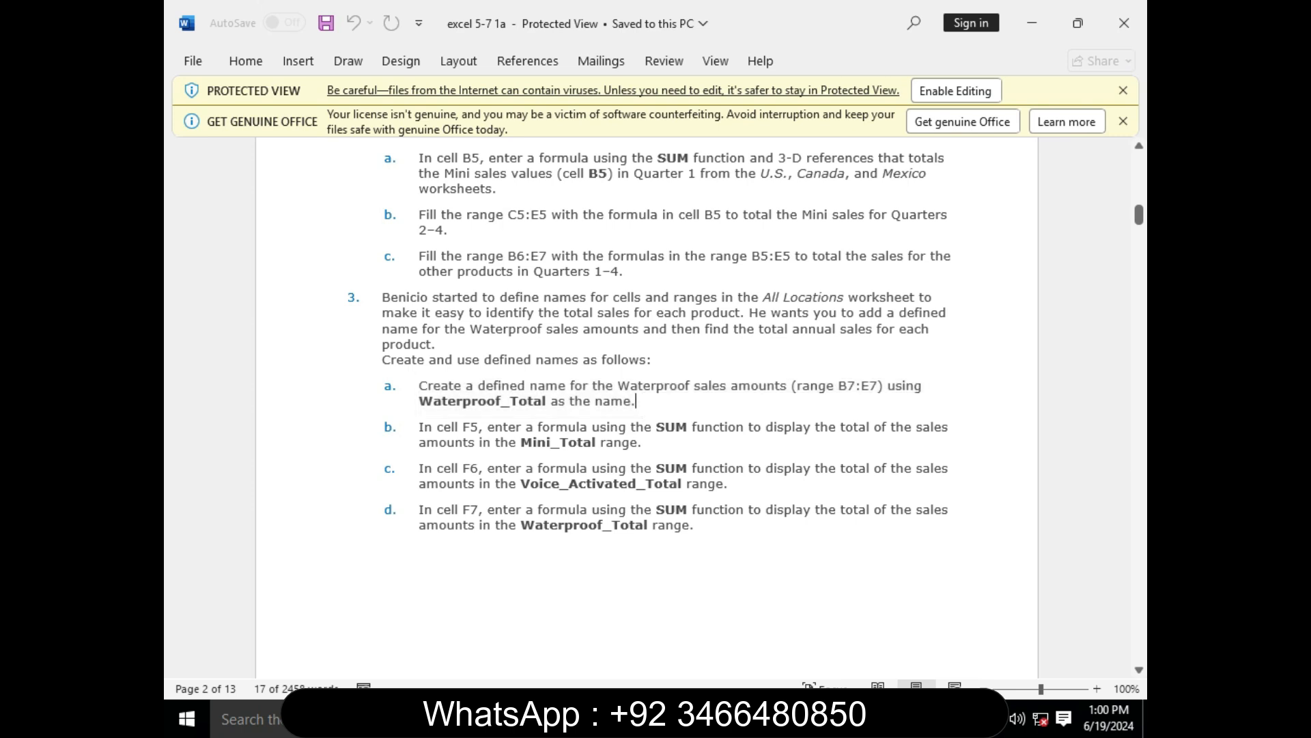
# Step: Select the range B7:E7 given in instruction 3a on the Excel All Locations worksheet and return to the Word document
pyautogui.moveTo(878, 386); pyautogui.dragTo(839, 386)
pyautogui.rightClick(842, 386)
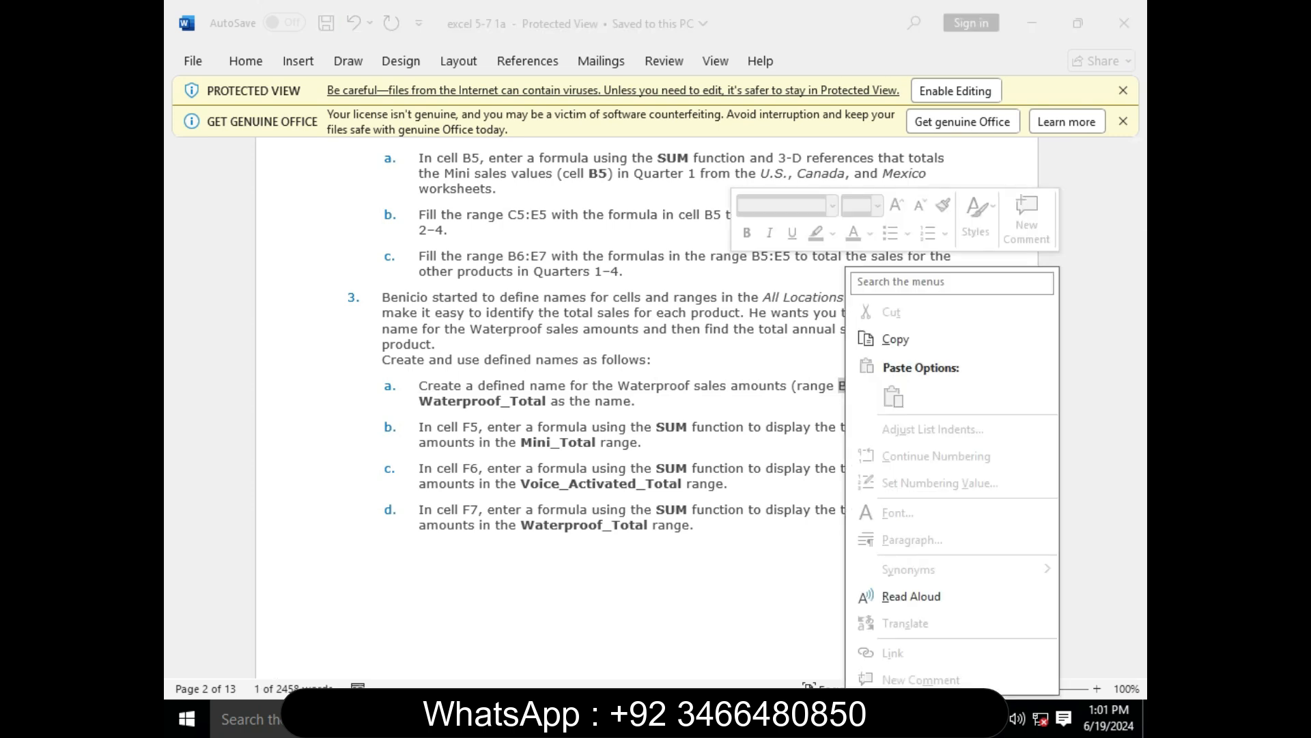
pyautogui.click(888, 339)
pyautogui.moveTo(853, 719)
pyautogui.click(853, 625)
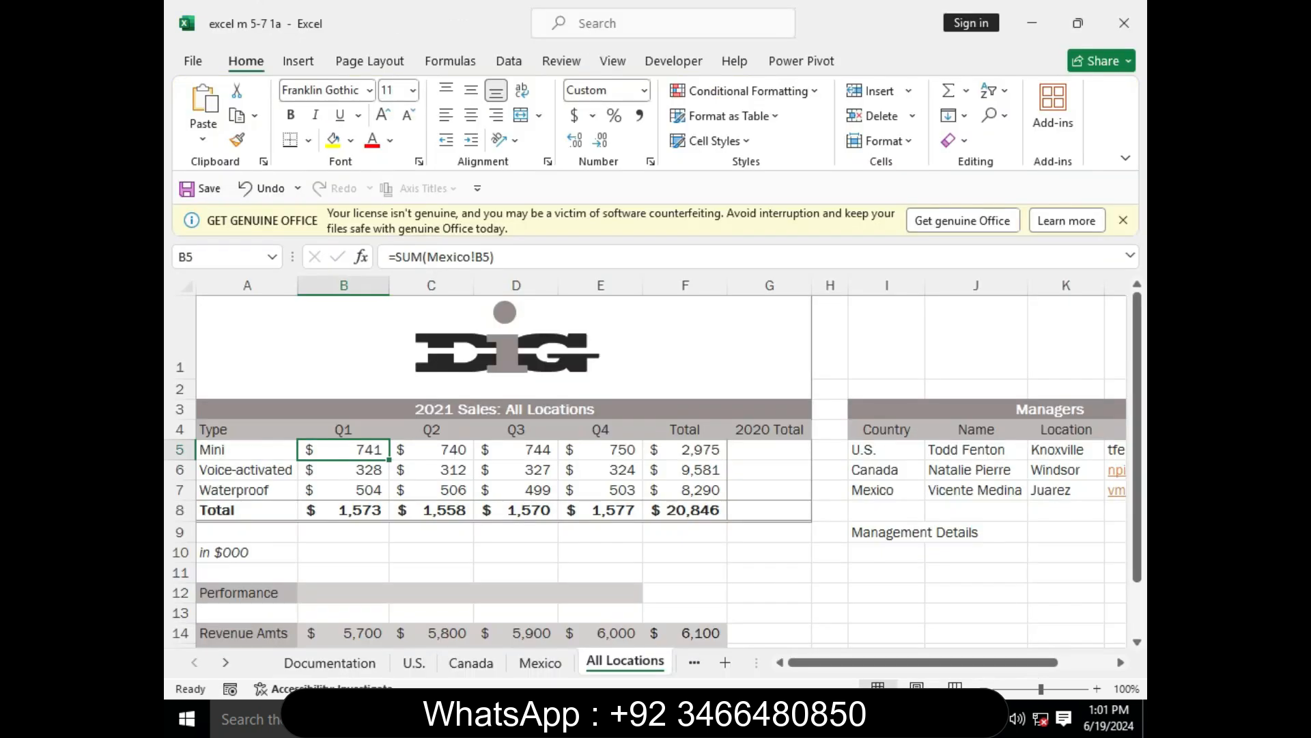
pyautogui.click(222, 256)
pyautogui.press('BackSpace')
pyautogui.write('B7:E7')
pyautogui.press('Return')
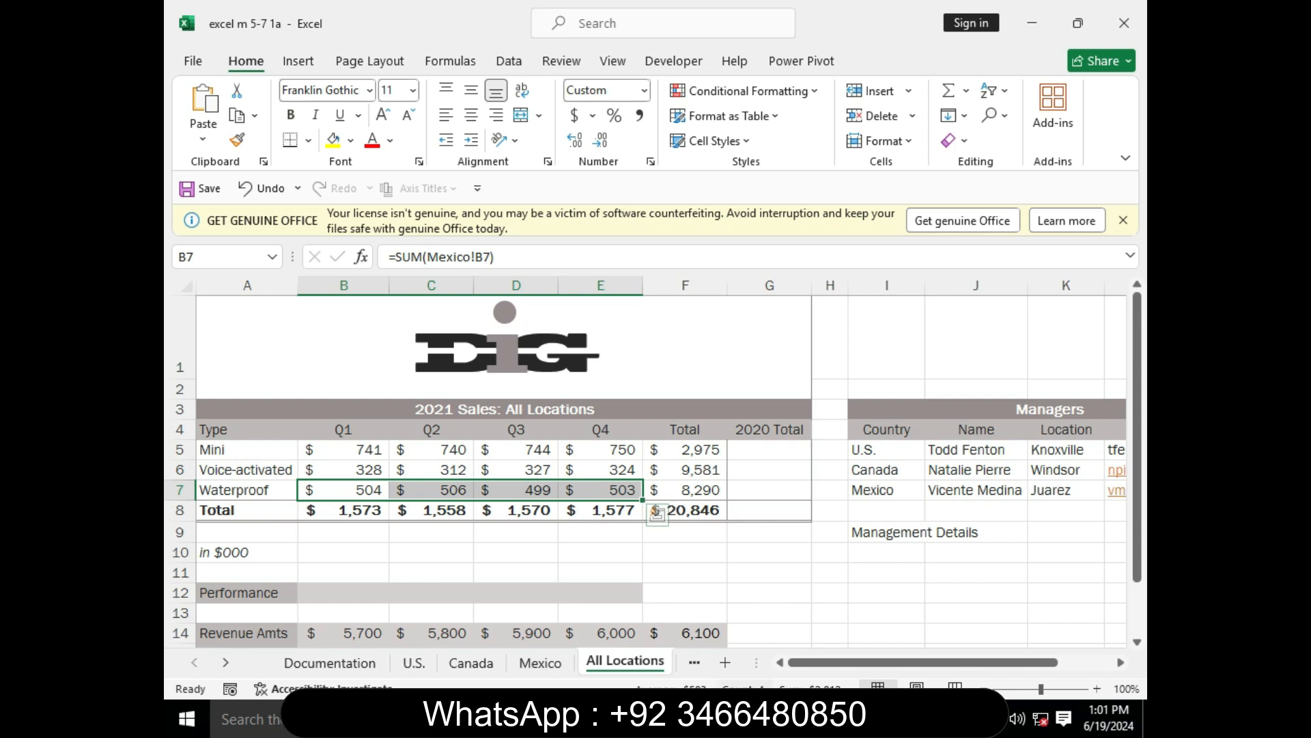
pyautogui.click(772, 719)
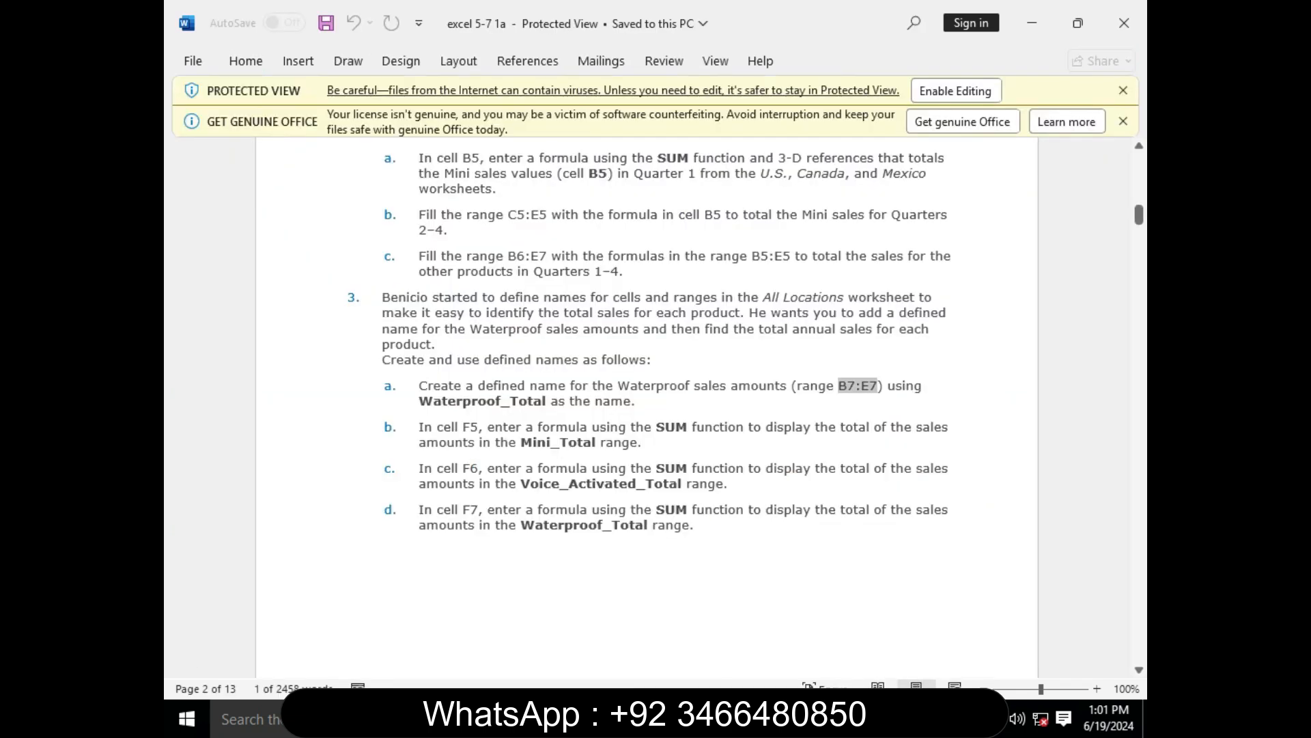
# Step: Switch to Excel and open a new defined name for the selected range B7:E7 on the All Locations worksheet
pyautogui.moveTo(852, 719)
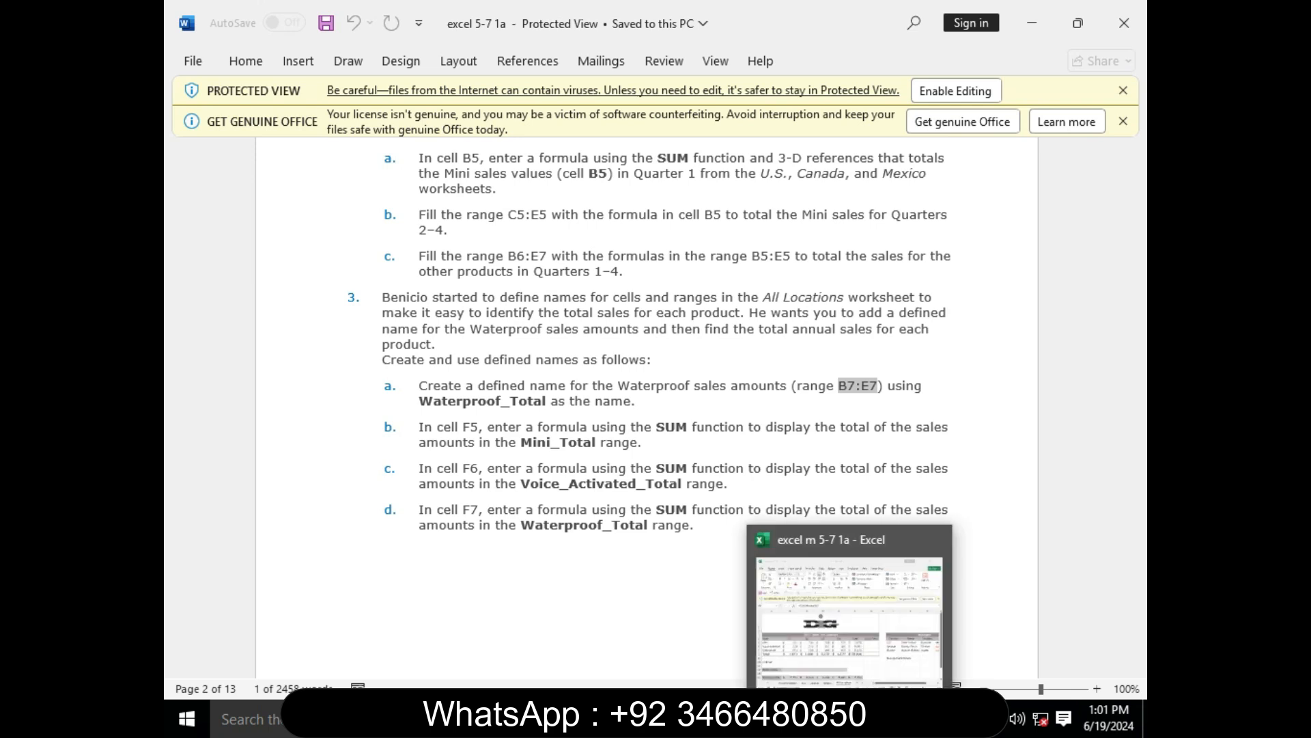
pyautogui.click(852, 612)
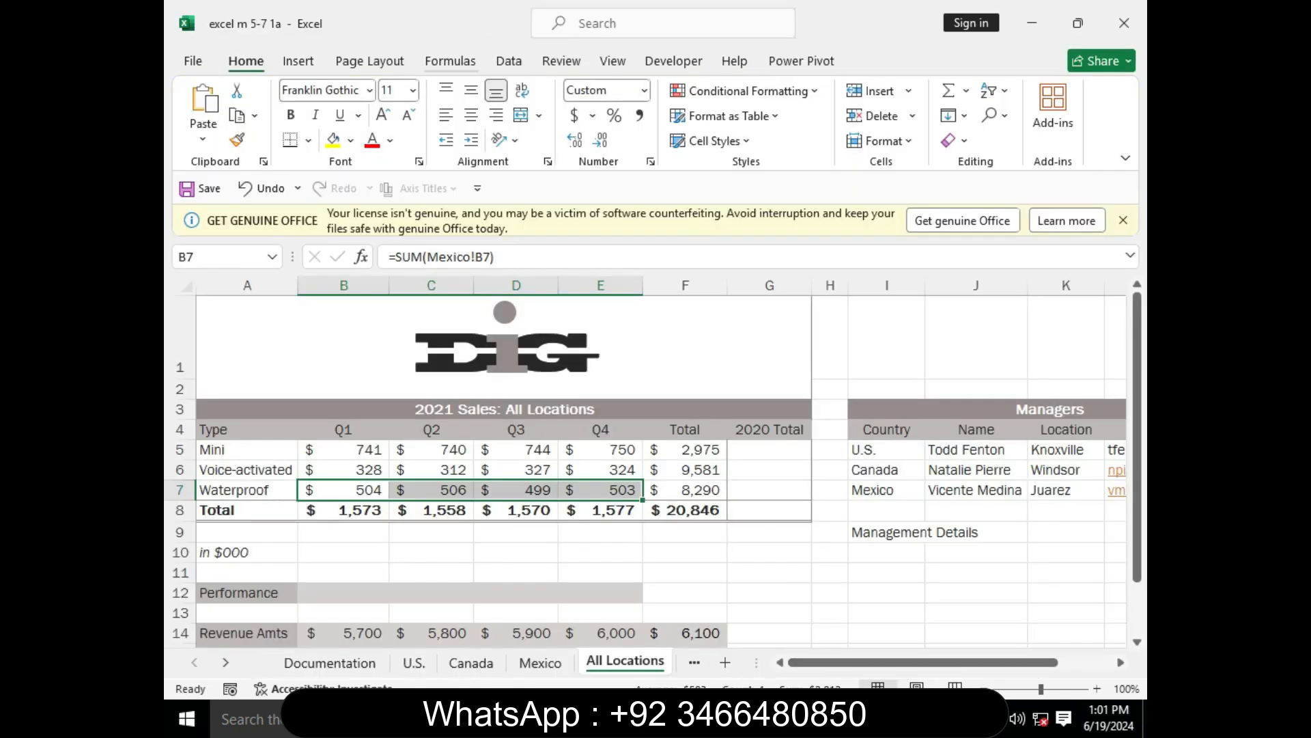
pyautogui.click(451, 61)
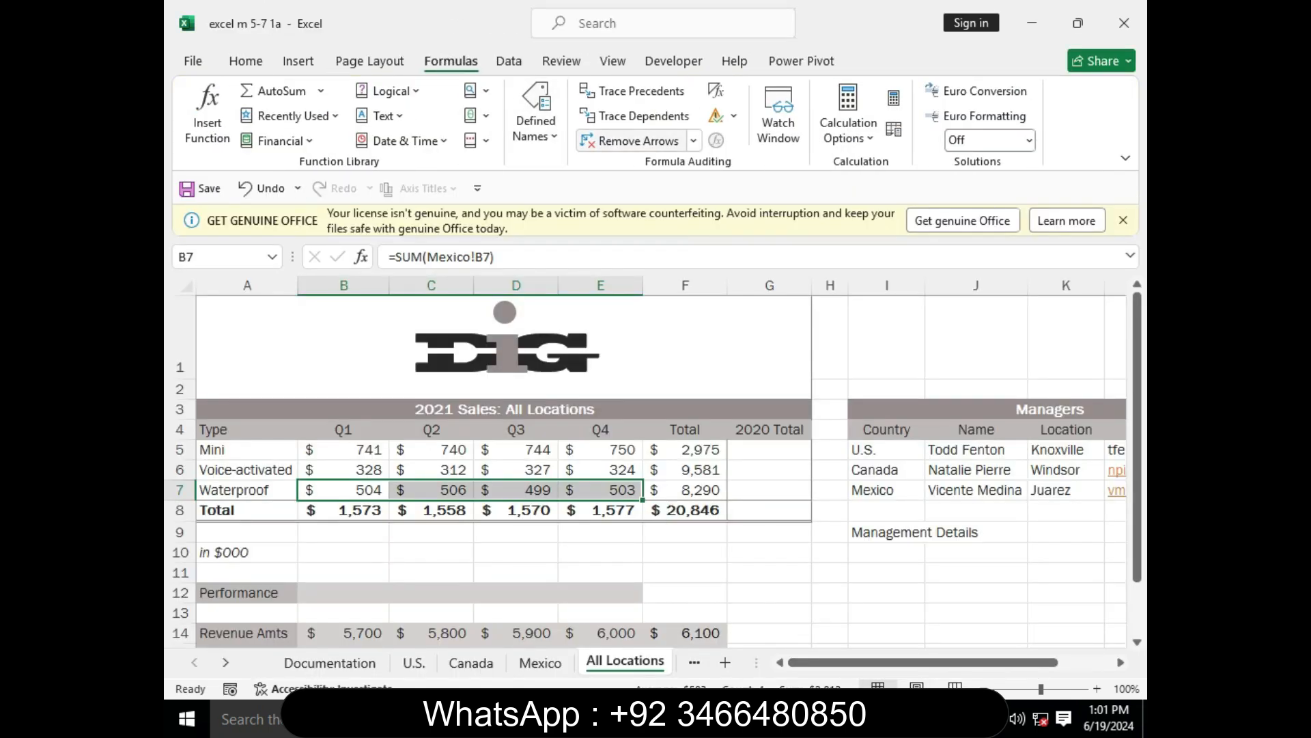
pyautogui.click(536, 122)
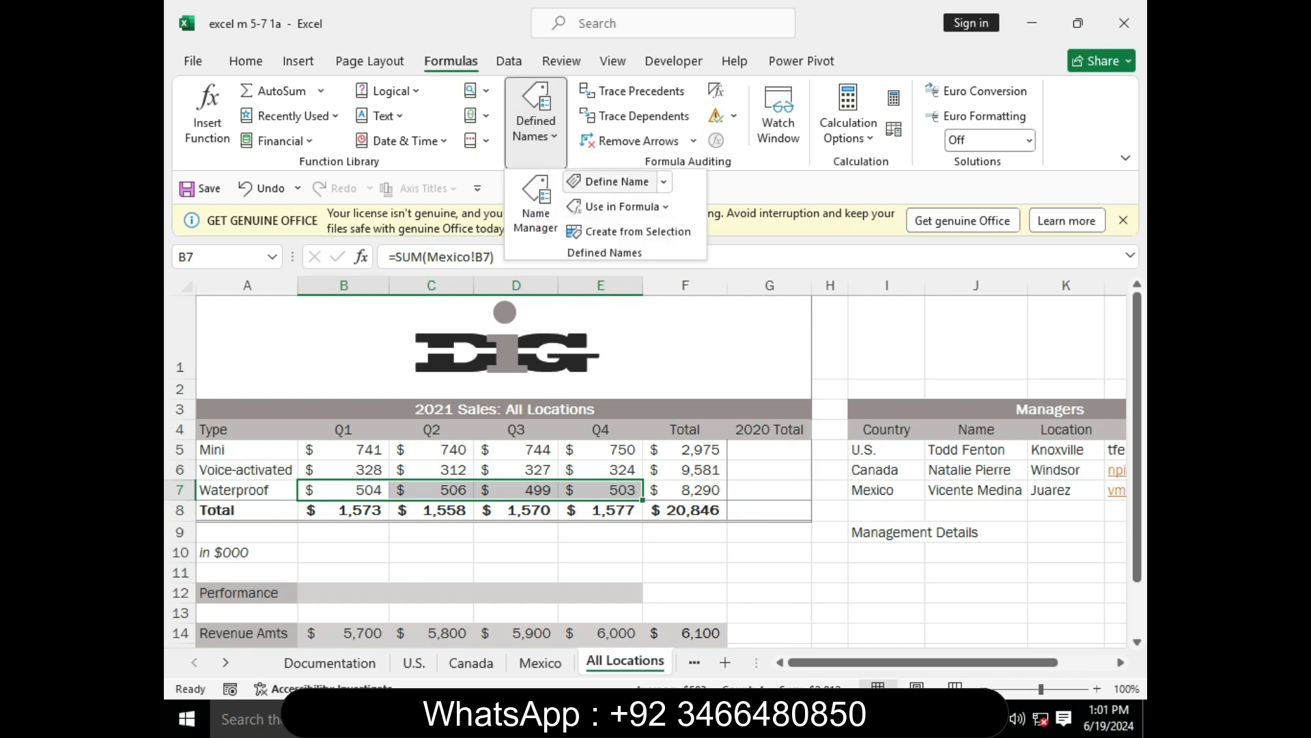
pyautogui.click(663, 182)
pyautogui.click(636, 209)
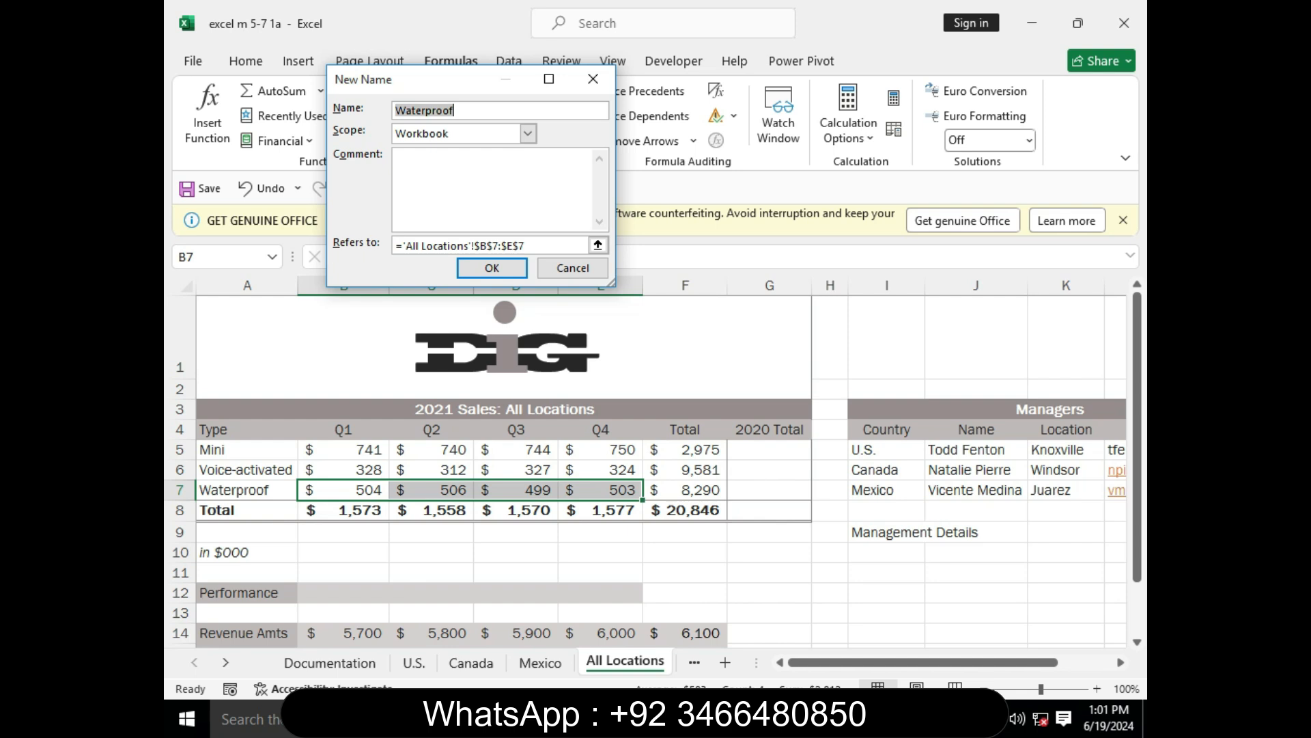
# Step: Switch to the Word document and copy the name Waterproof_Total from instruction 3a
pyautogui.click(775, 719)
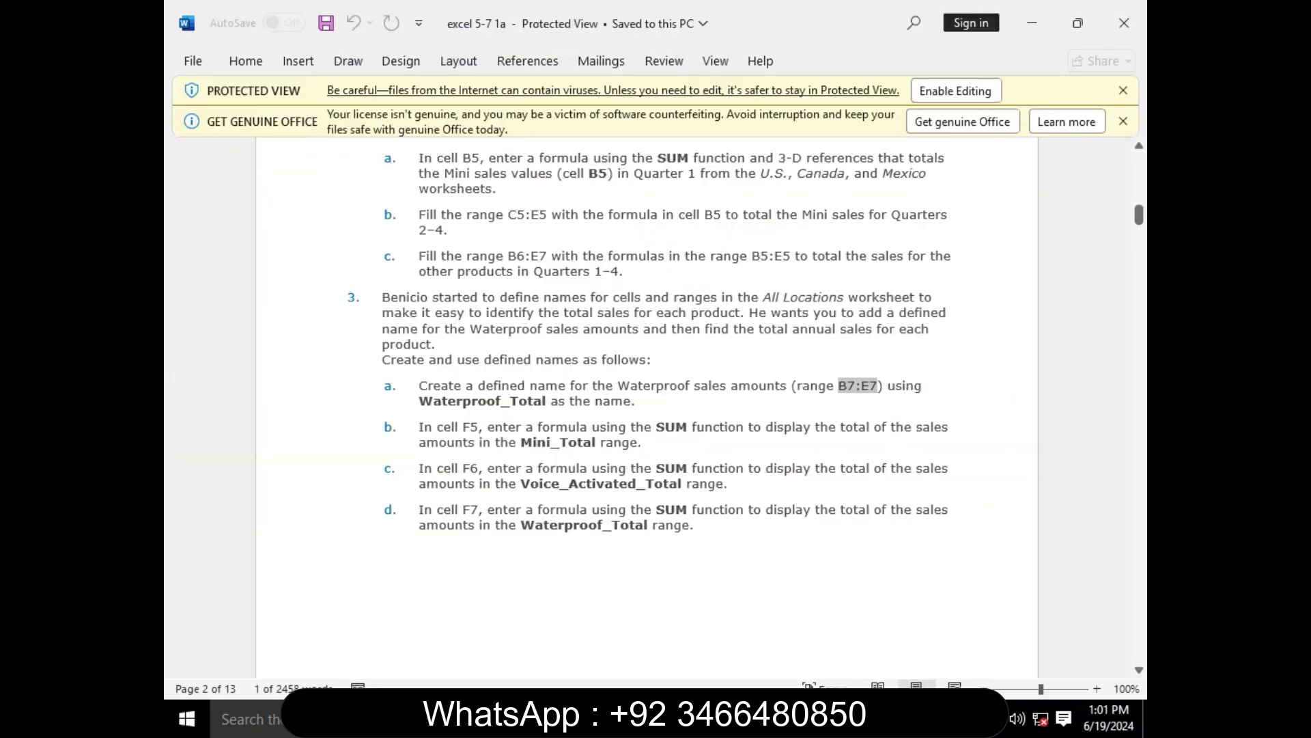
pyautogui.moveTo(550, 401); pyautogui.dragTo(420, 402)
pyautogui.rightClick(448, 401)
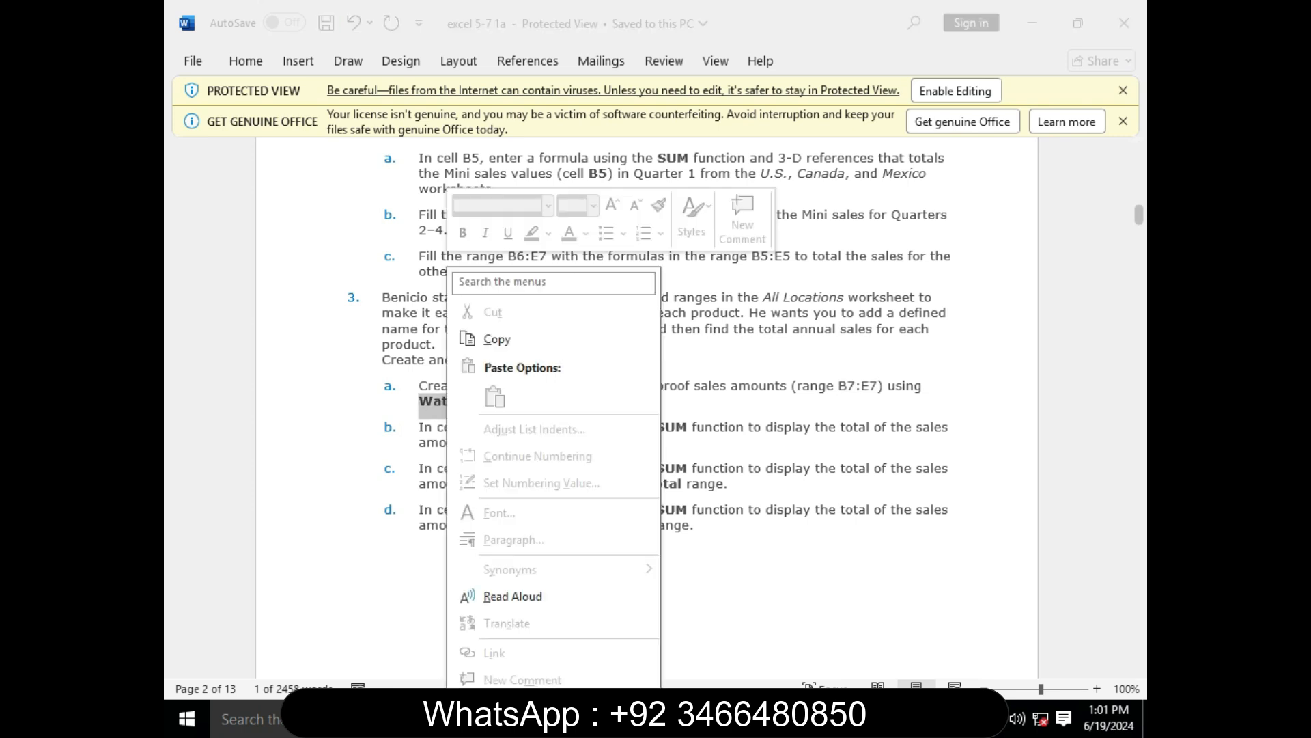
pyautogui.click(478, 338)
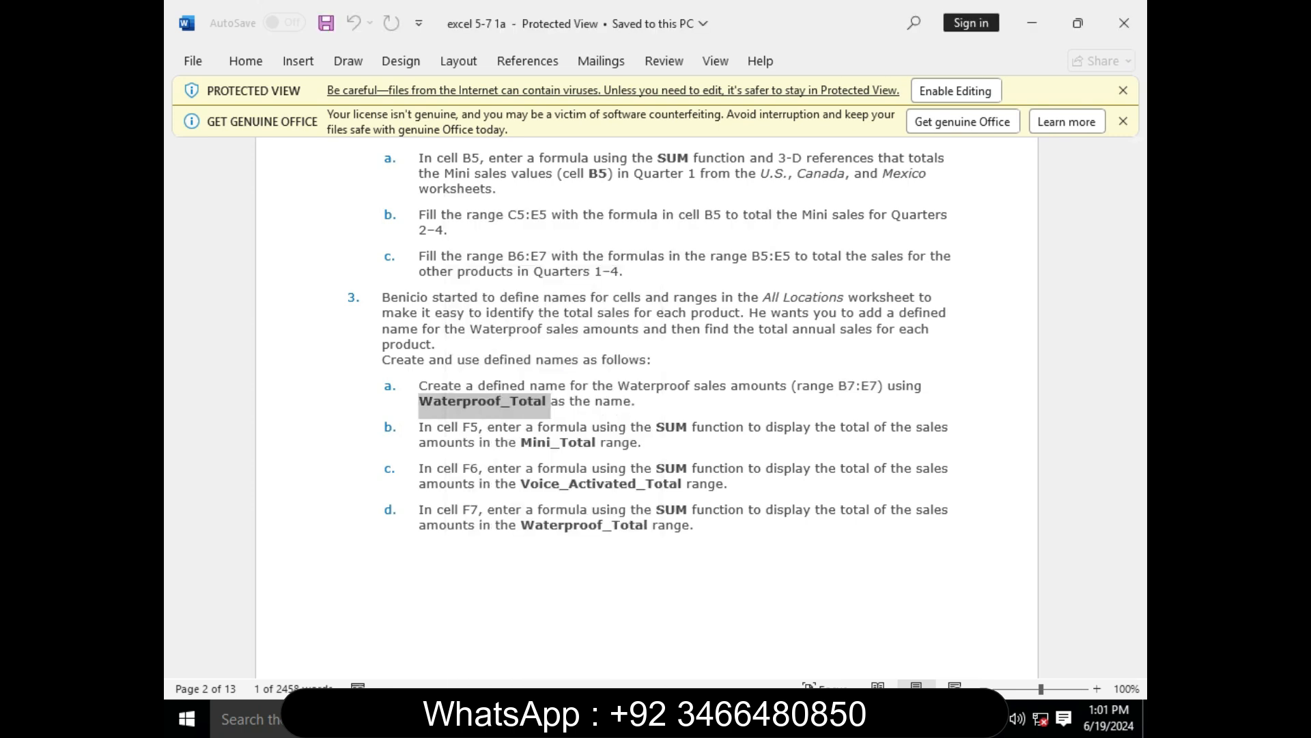
# Step: Return to Excel, replace the suggested name with Waterproof_Total, and create the defined name for B7:E7
pyautogui.click(851, 718)
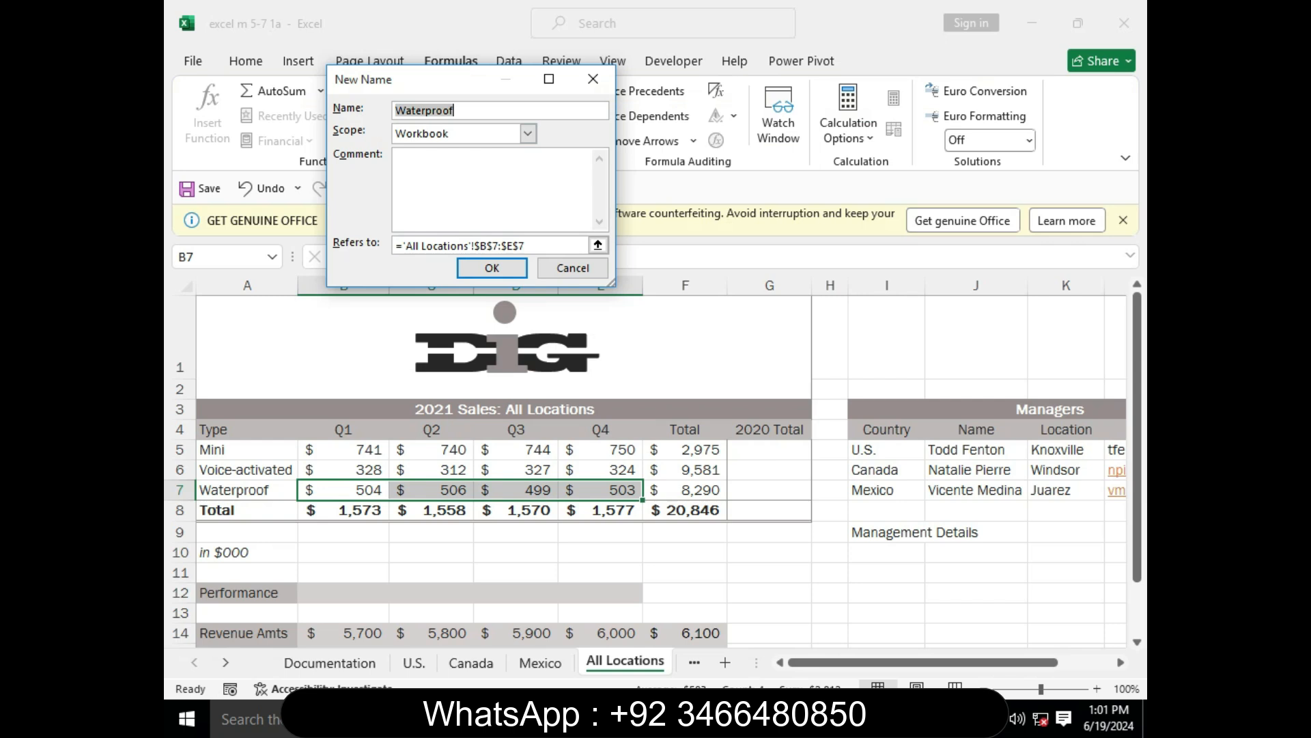
pyautogui.press('BackSpace')
pyautogui.rightClick(399, 109)
pyautogui.click(509, 170)
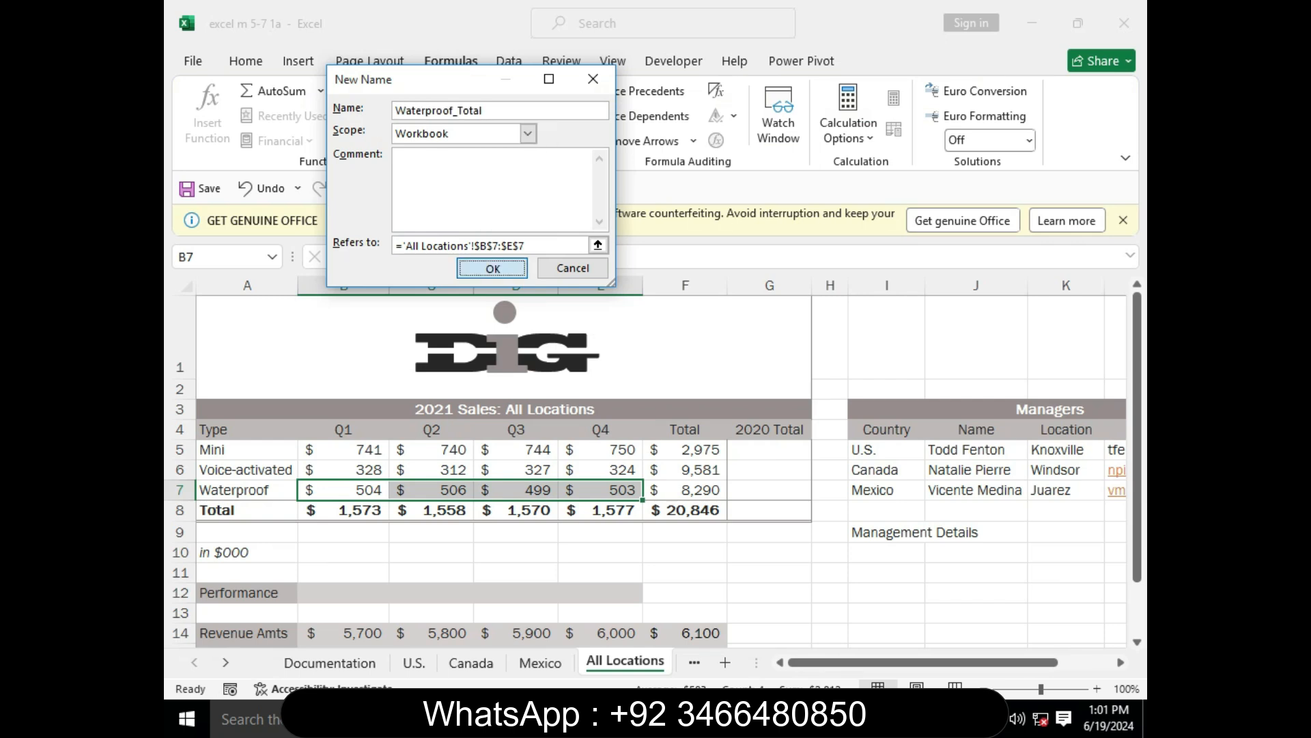
pyautogui.press('Return')
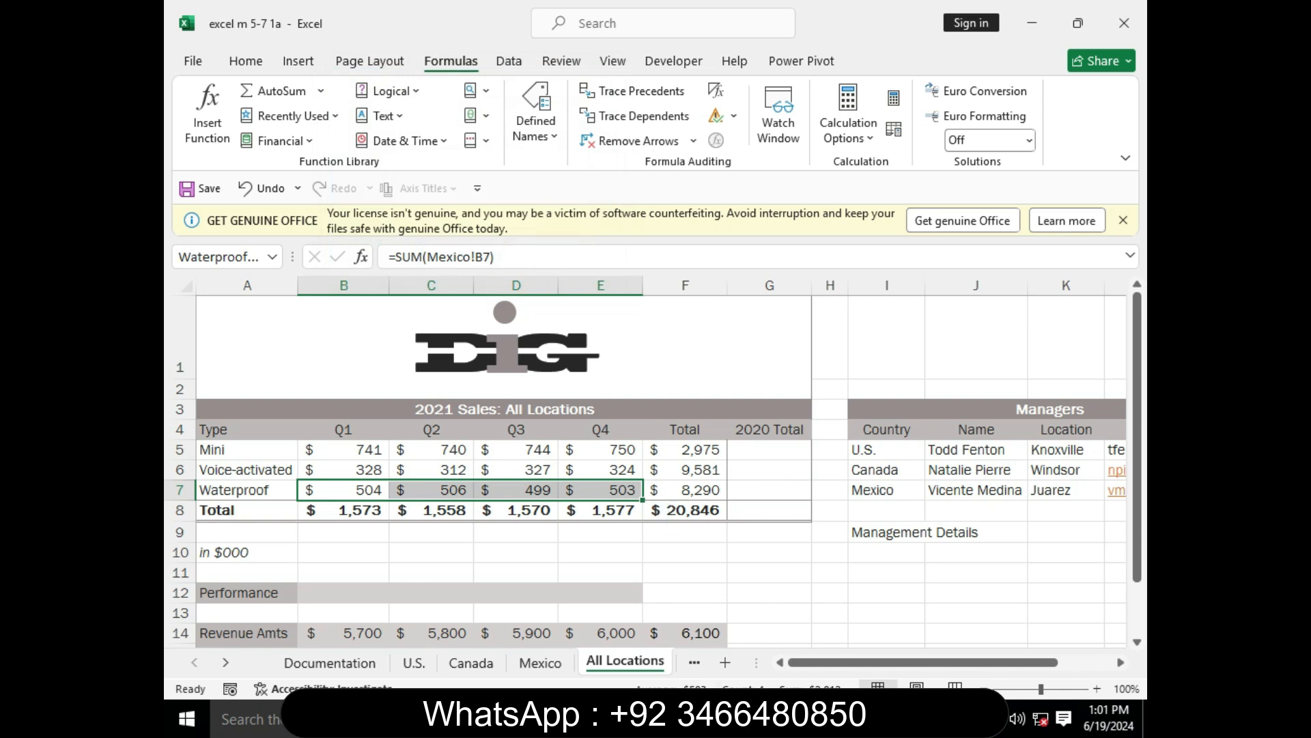
# Step: Check the workbook's list of defined names for the Waterproof_Total entry
pyautogui.click(272, 257)
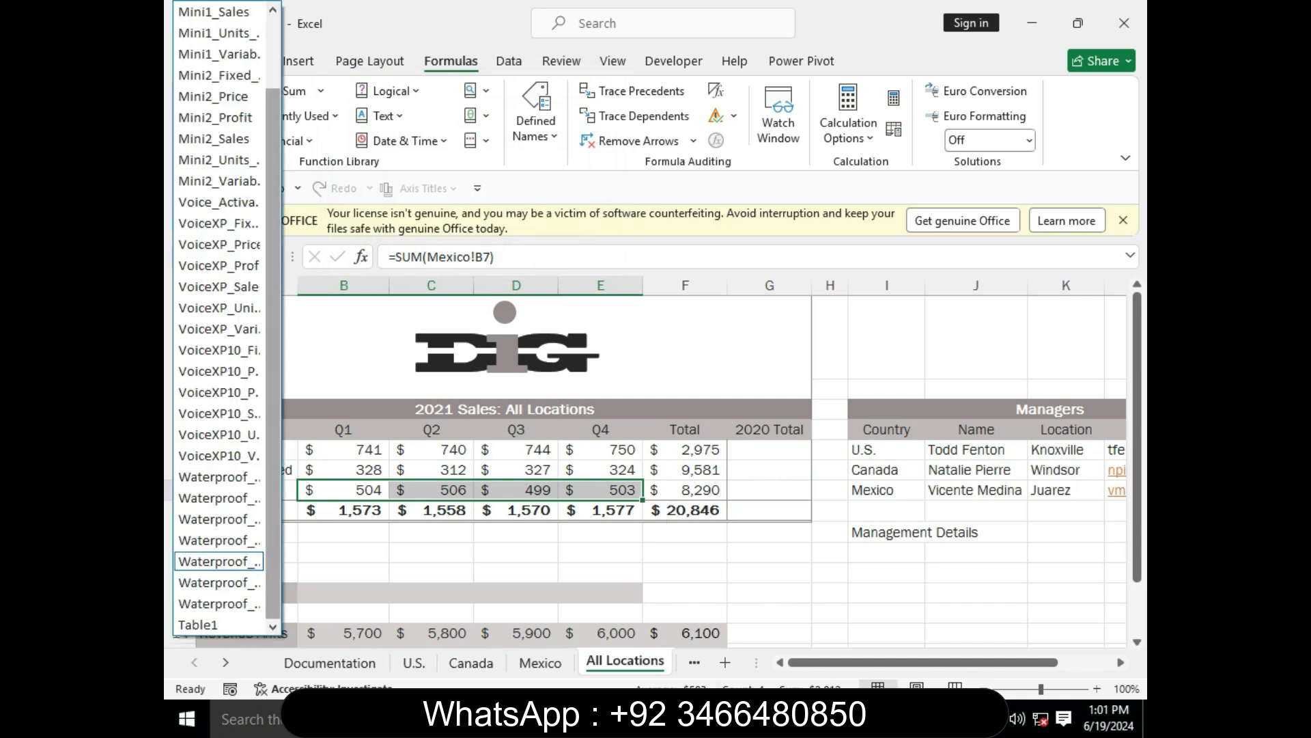
pyautogui.press('Escape')
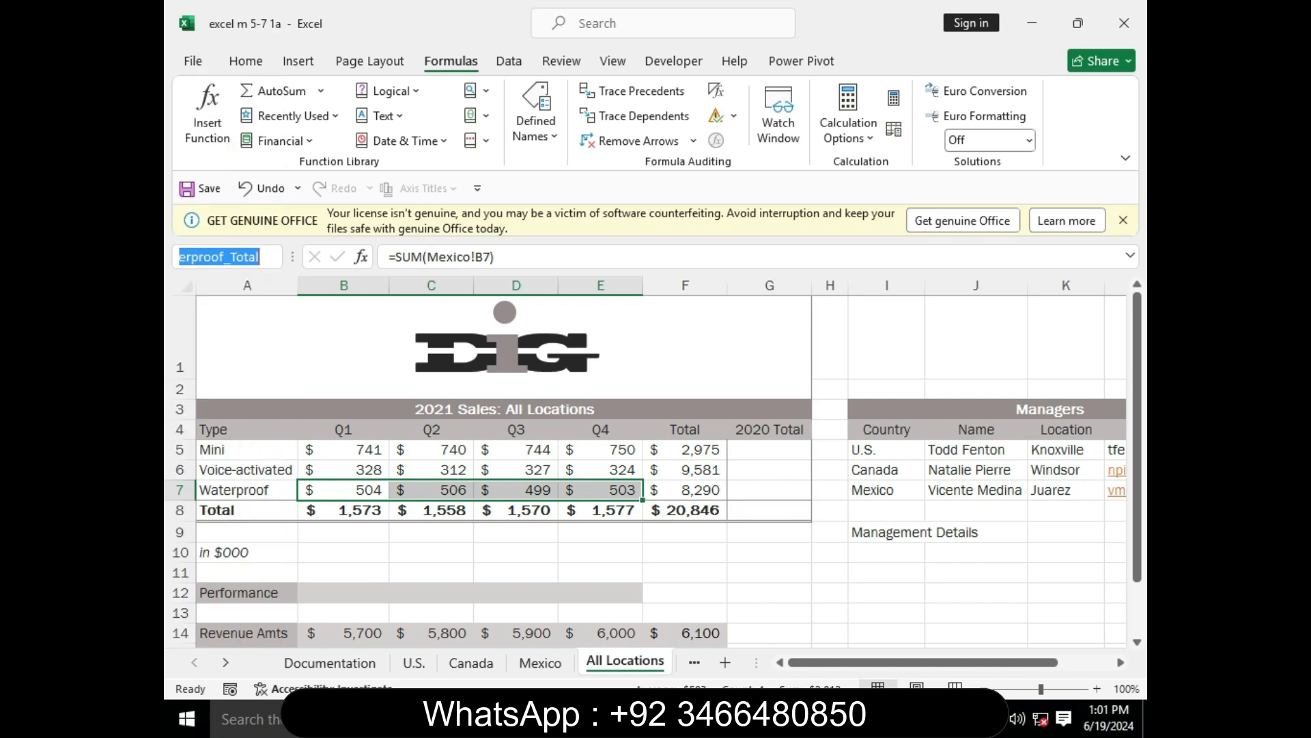
pyautogui.click(272, 257)
pyautogui.press('Escape')
pyautogui.click(272, 257)
pyautogui.press('Escape')
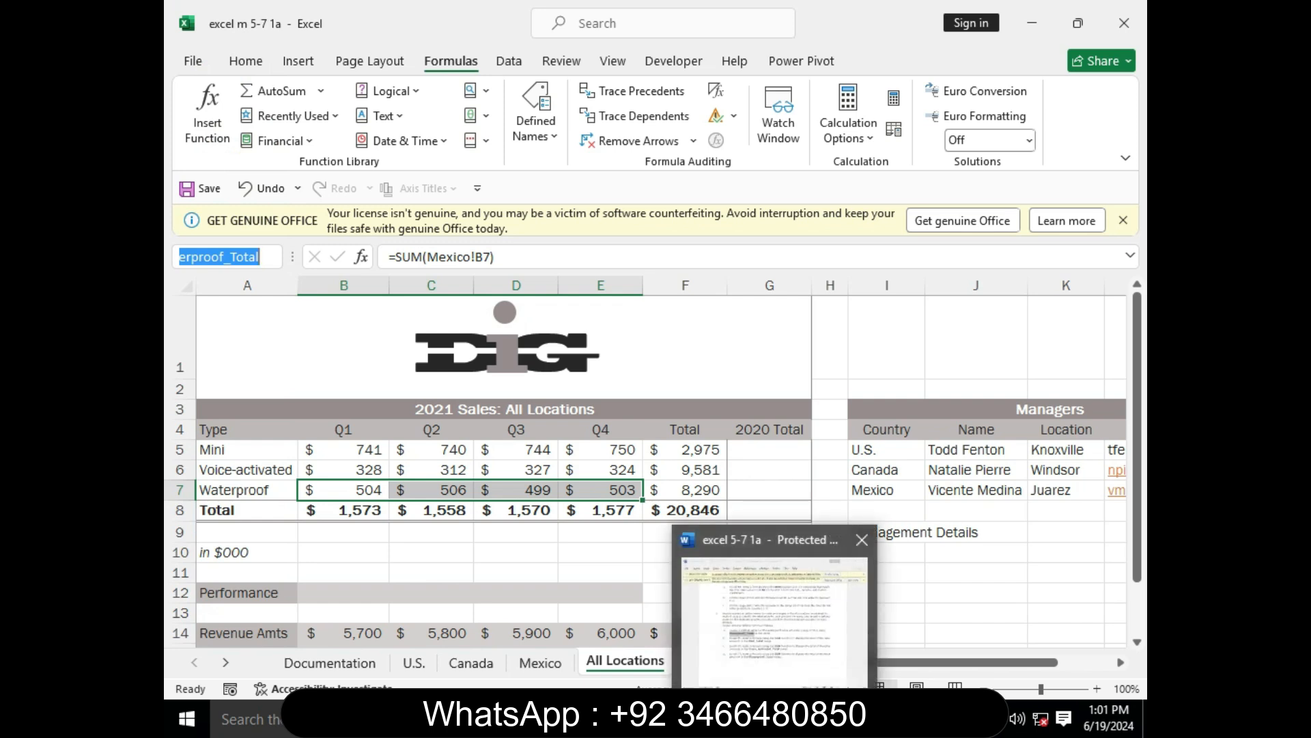
# Step: Read instruction 3b in the Word document and select cell F5 on the Excel All Locations worksheet
pyautogui.click(777, 717)
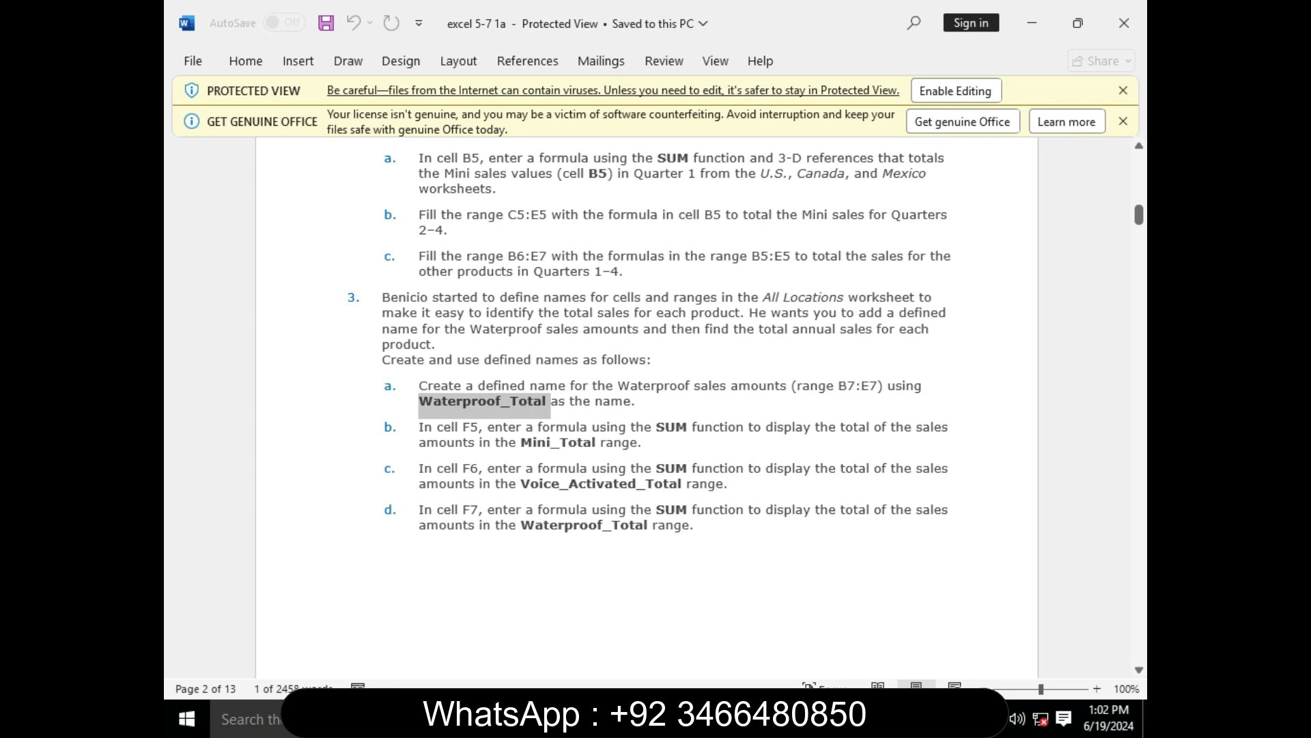
pyautogui.moveTo(849, 717)
pyautogui.click(849, 611)
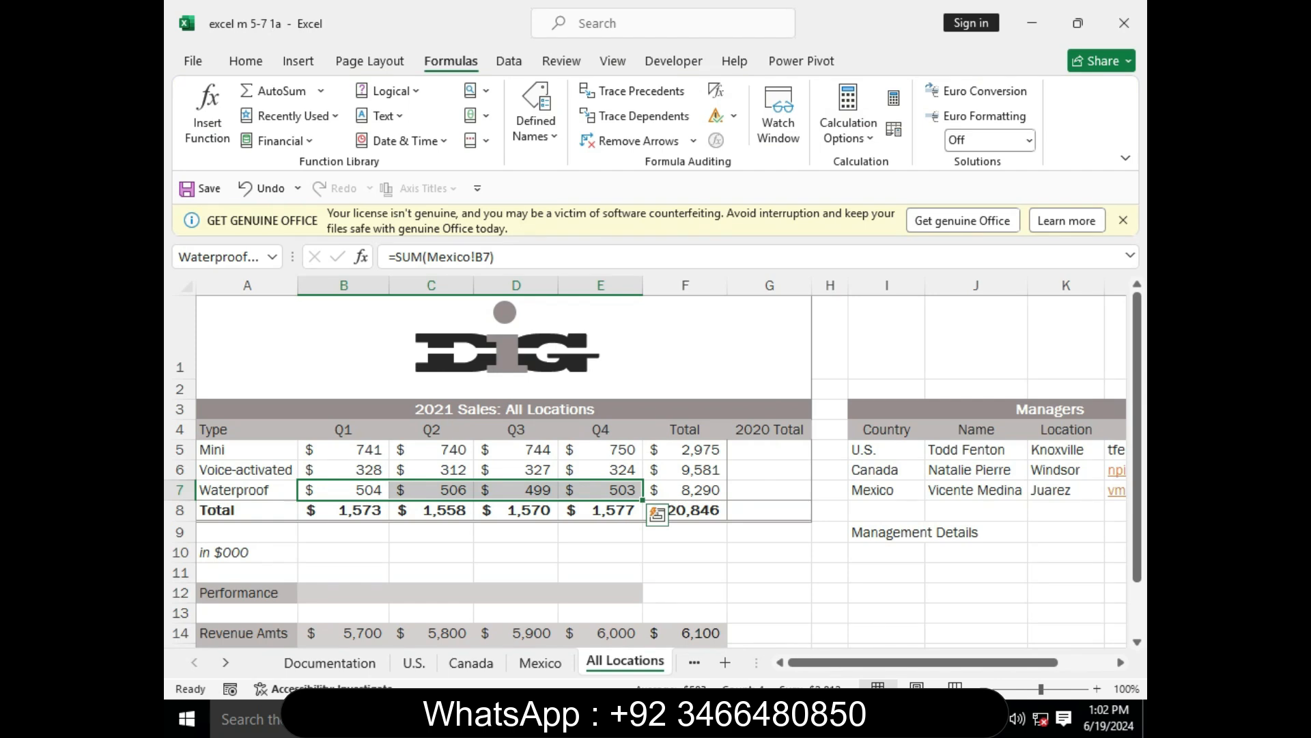
pyautogui.click(685, 450)
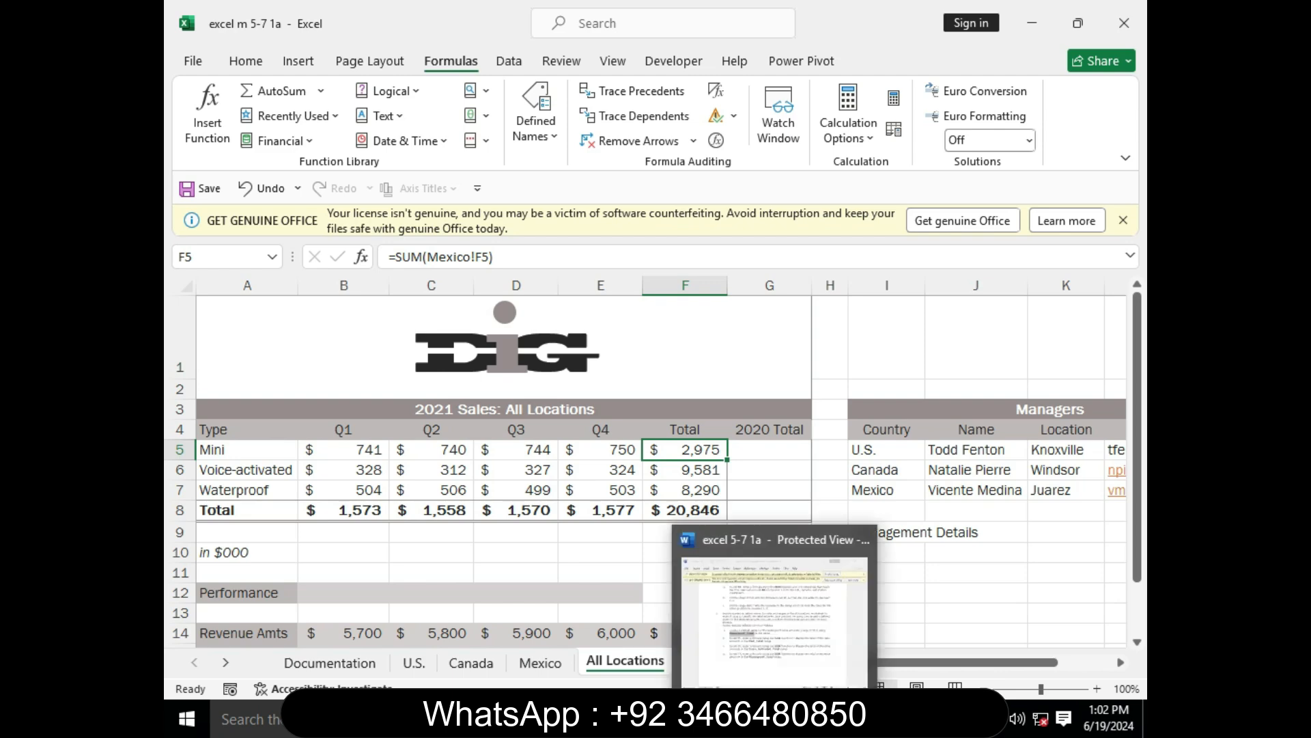
# Step: Compare the Mexico worksheet final figure in the Word document with the Mexico worksheet in Excel, ending on the All Locations worksheet
pyautogui.click(777, 717)
pyautogui.moveTo(1138, 215); pyautogui.dragTo(1138, 483)
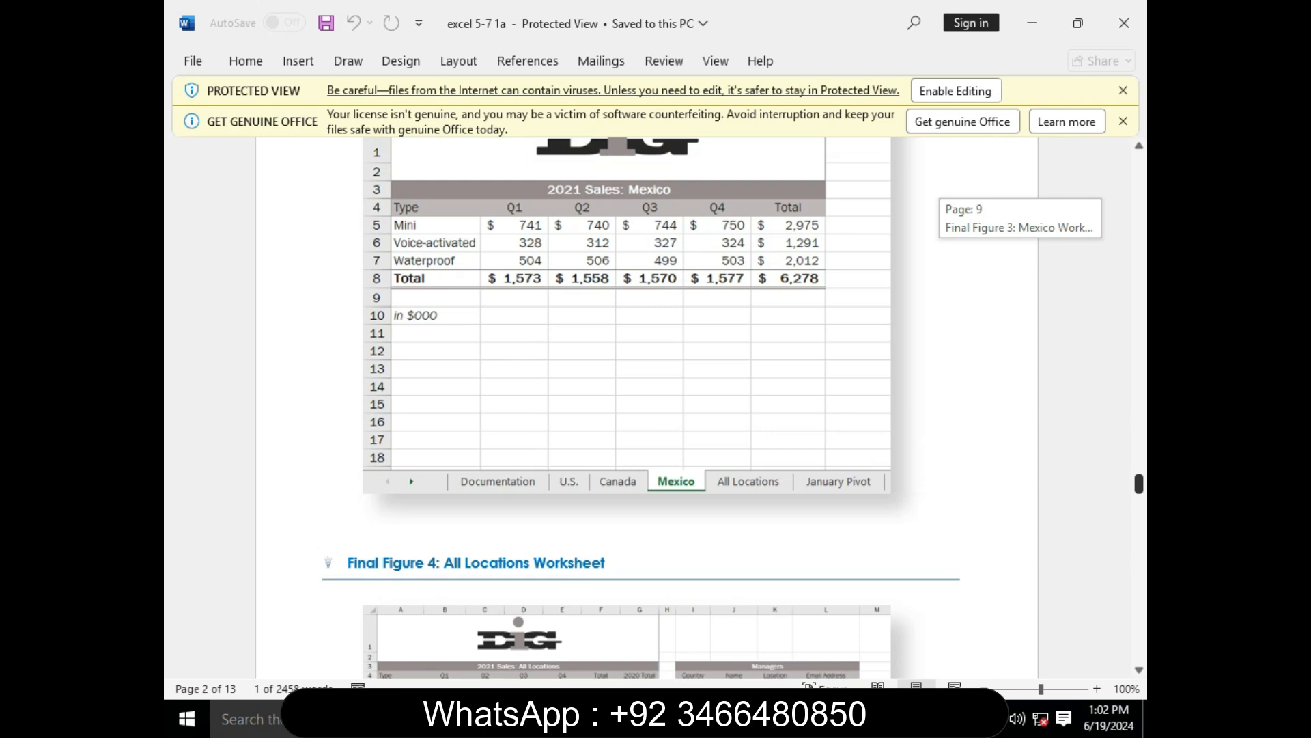
pyautogui.moveTo(851, 718)
pyautogui.click(851, 608)
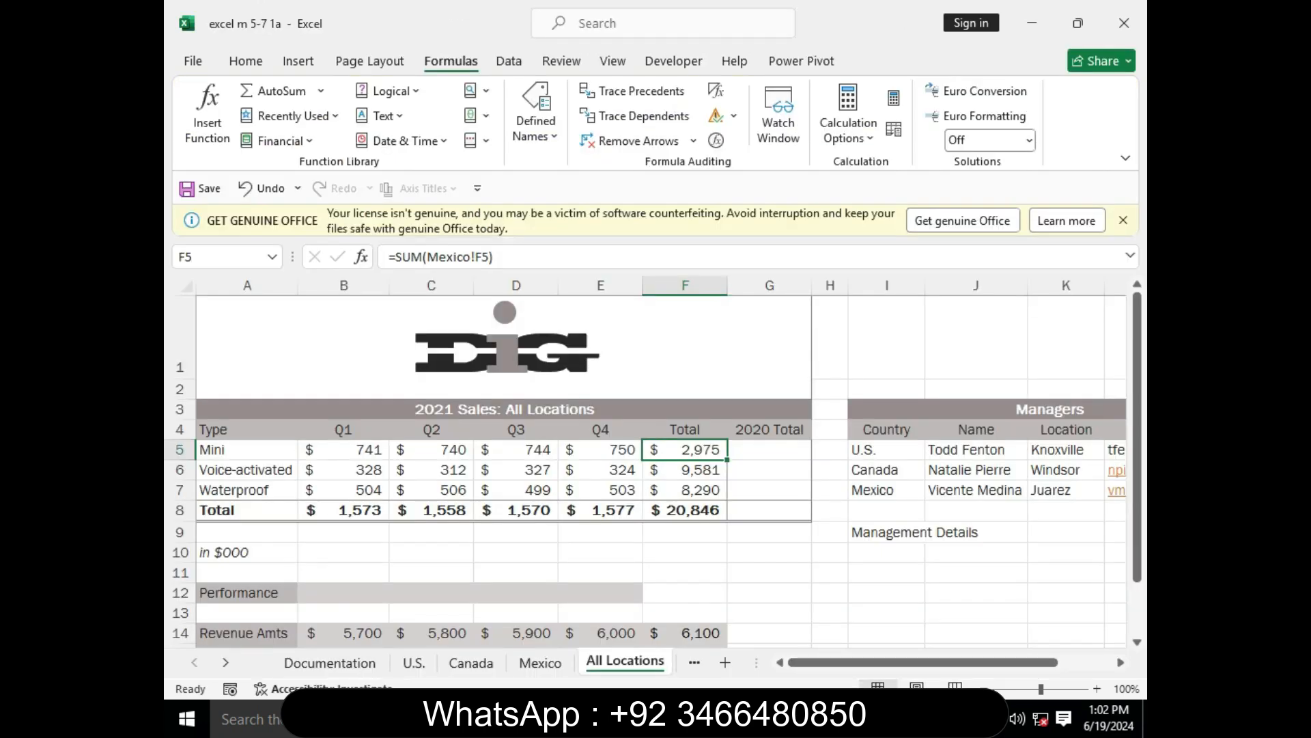
pyautogui.click(540, 663)
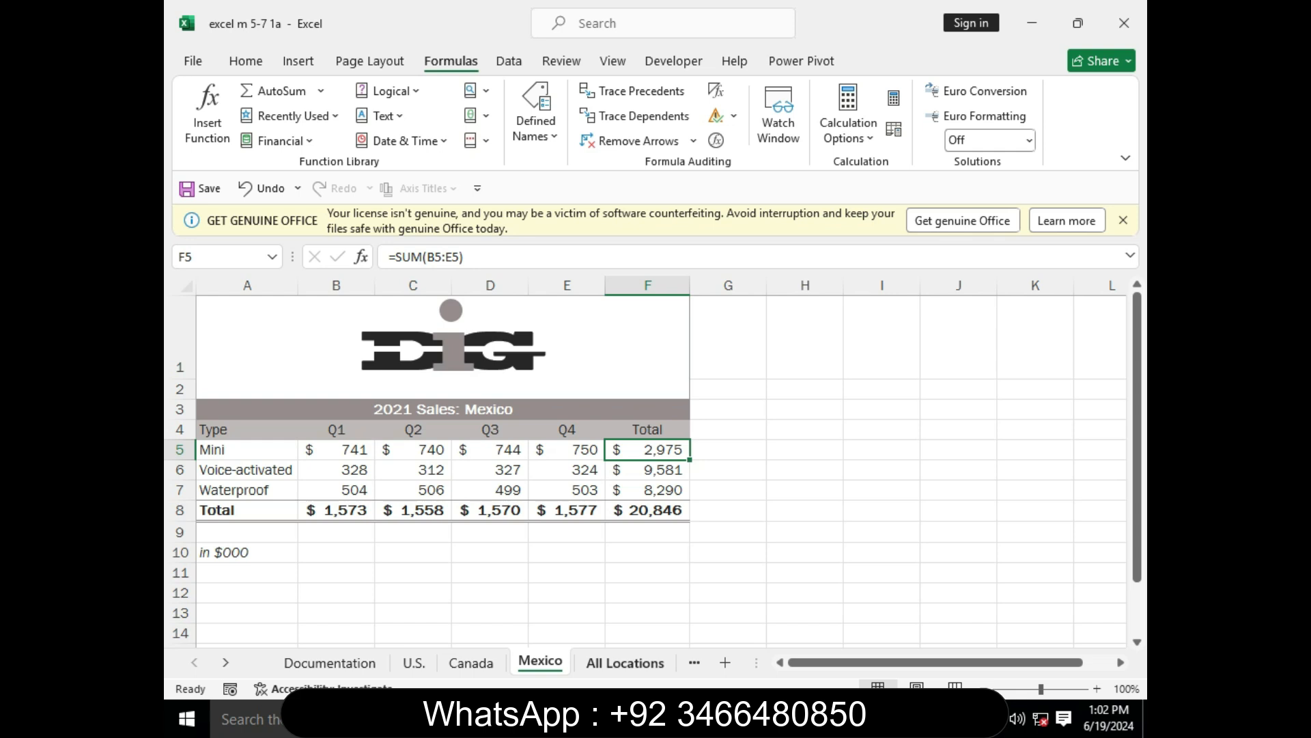
pyautogui.click(625, 662)
# Step: Switch to the Word document and examine Final Figure 4 for the All Locations worksheet
pyautogui.click(777, 718)
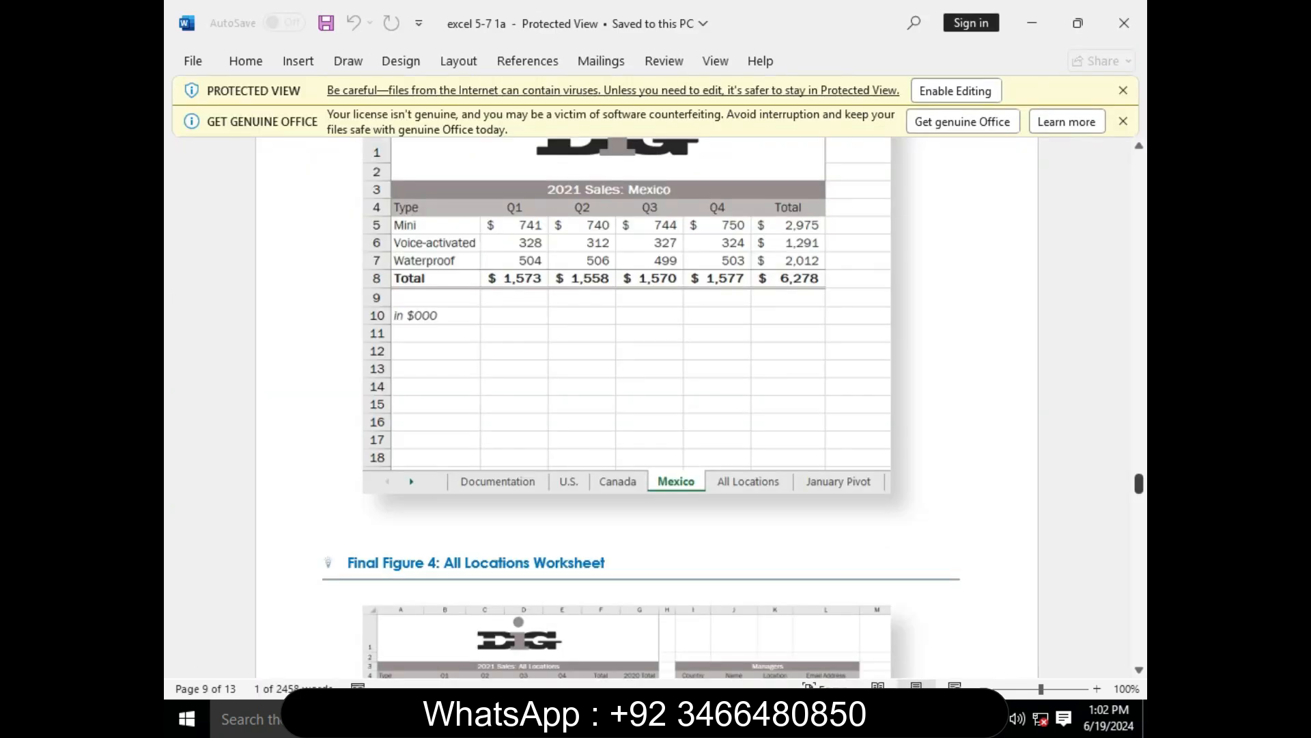
pyautogui.moveTo(1138, 484); pyautogui.dragTo(1138, 493)
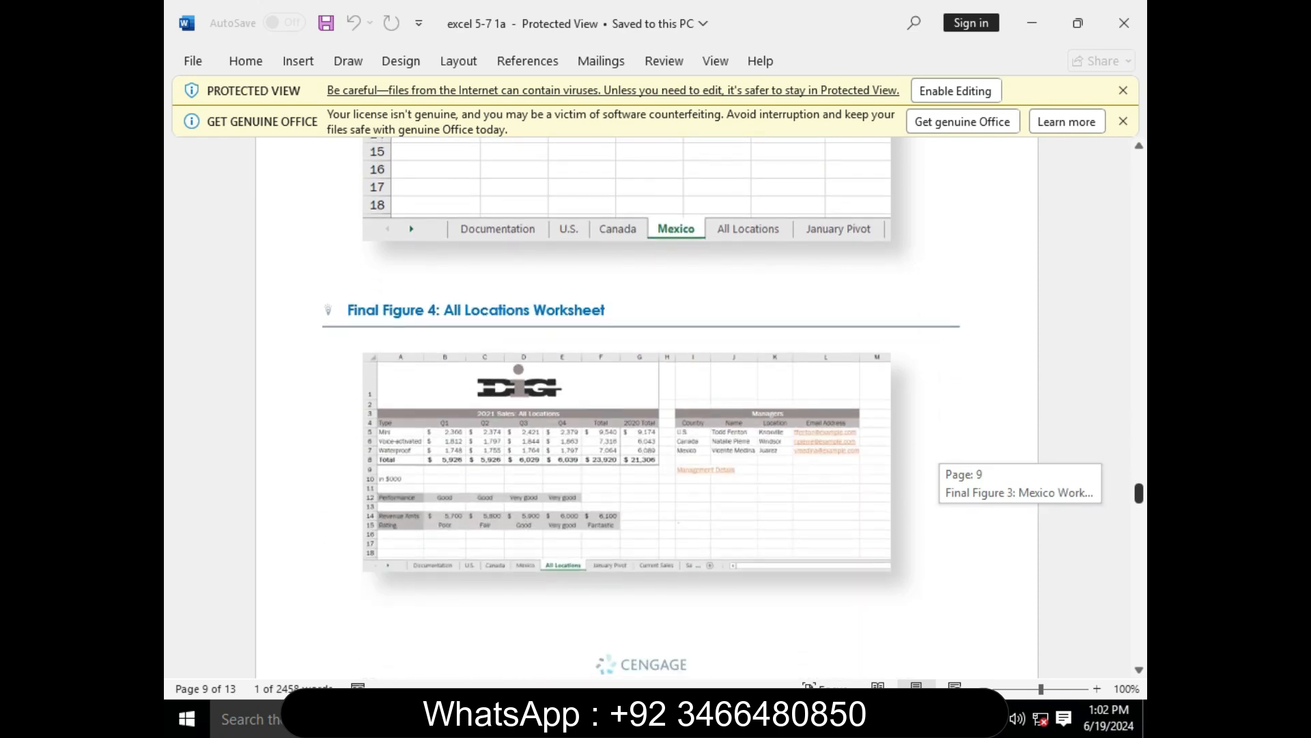
pyautogui.moveTo(1138, 493); pyautogui.dragTo(1138, 497)
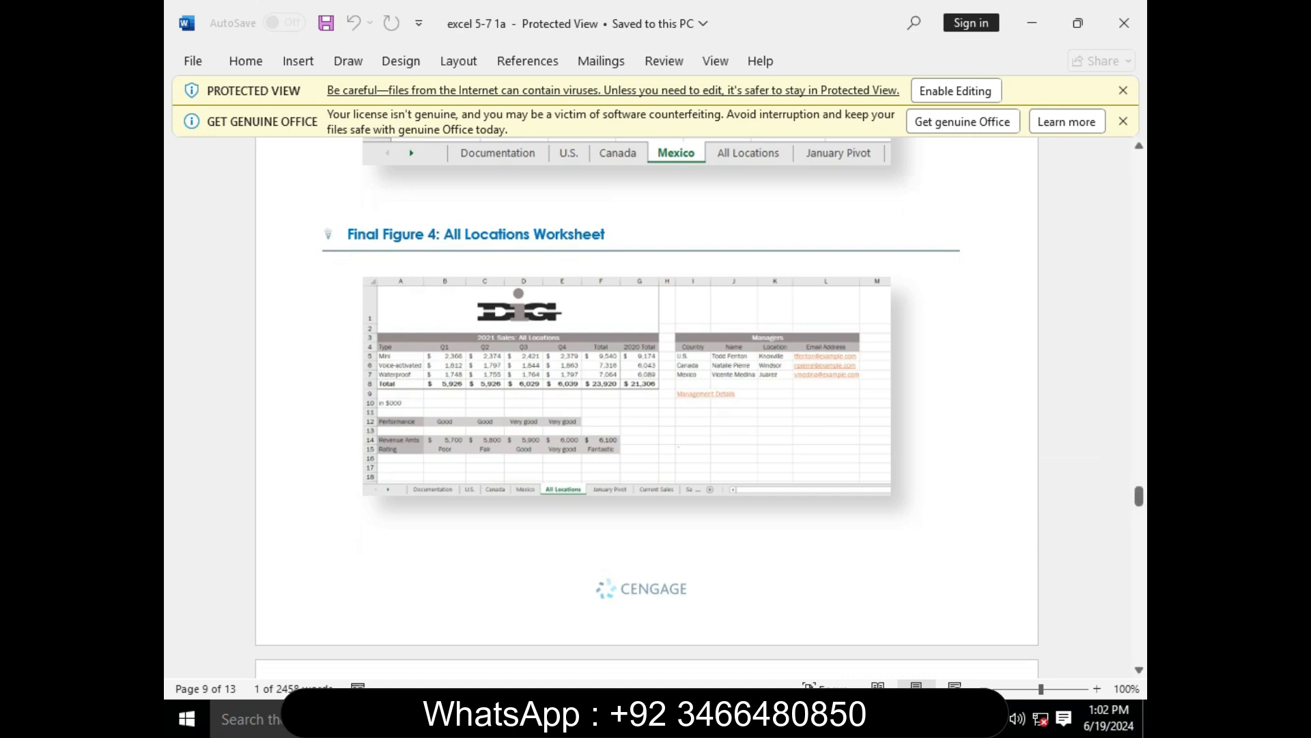